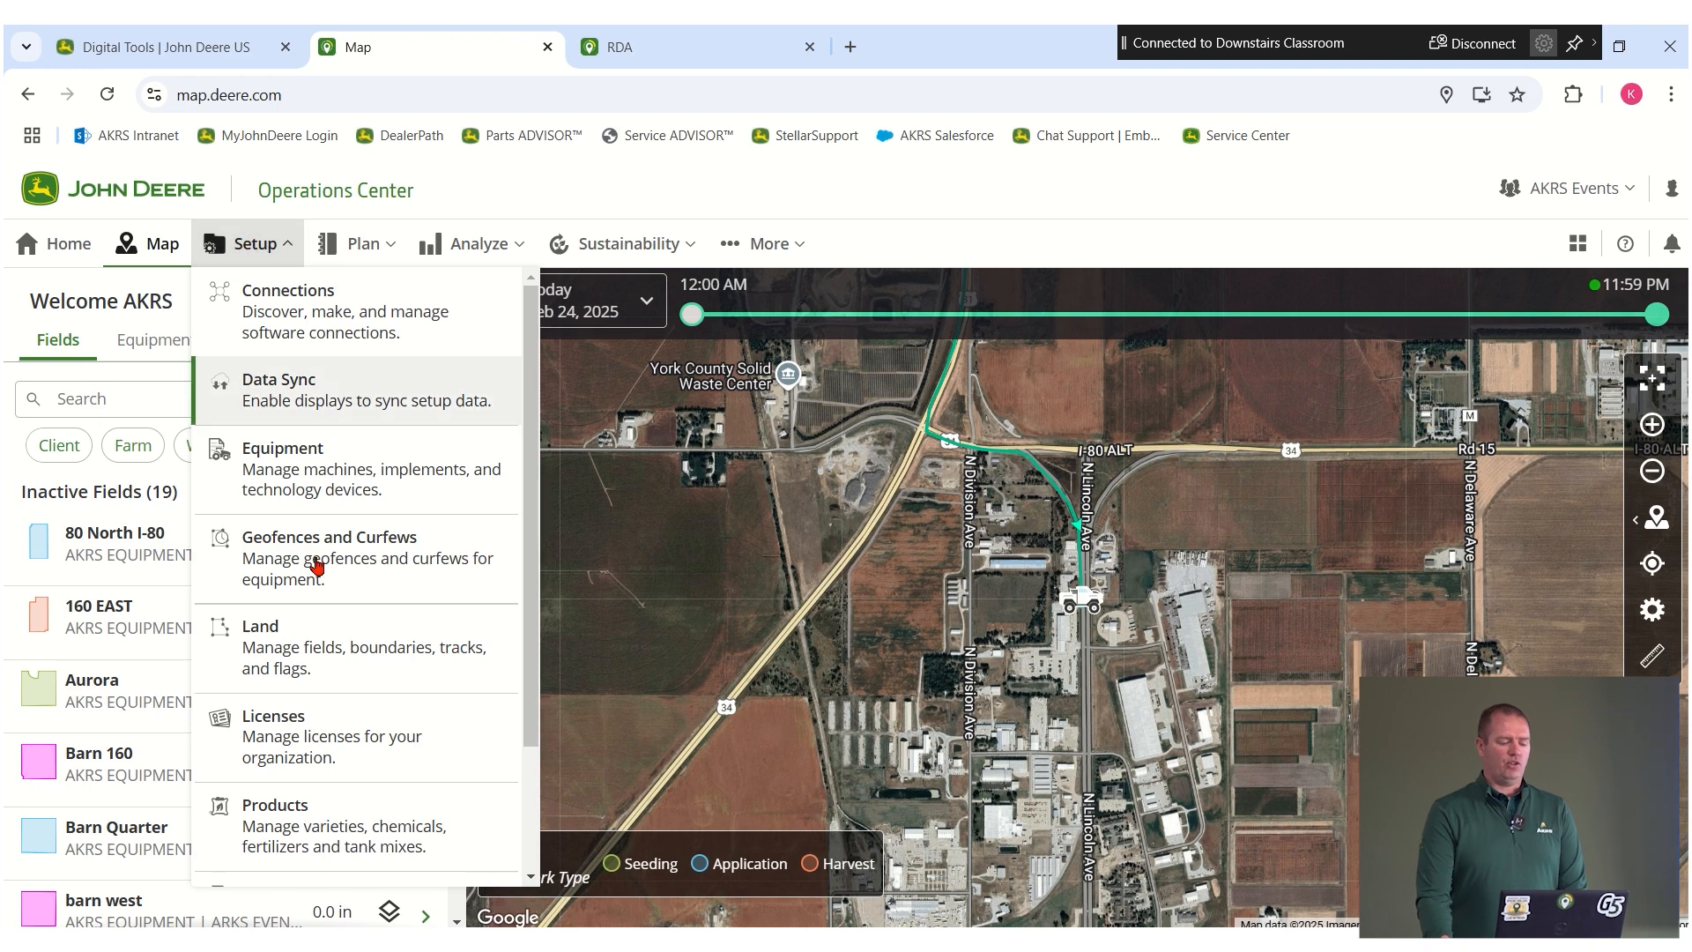
Step: Open the Setup File Creator and dismiss the Work Planner recommendation
{"action": "scroll", "coordinate": [340, 797], "scroll_direction": "down", "scroll_amount": 1}
{"action": "left_click", "coordinate": [331, 829]}
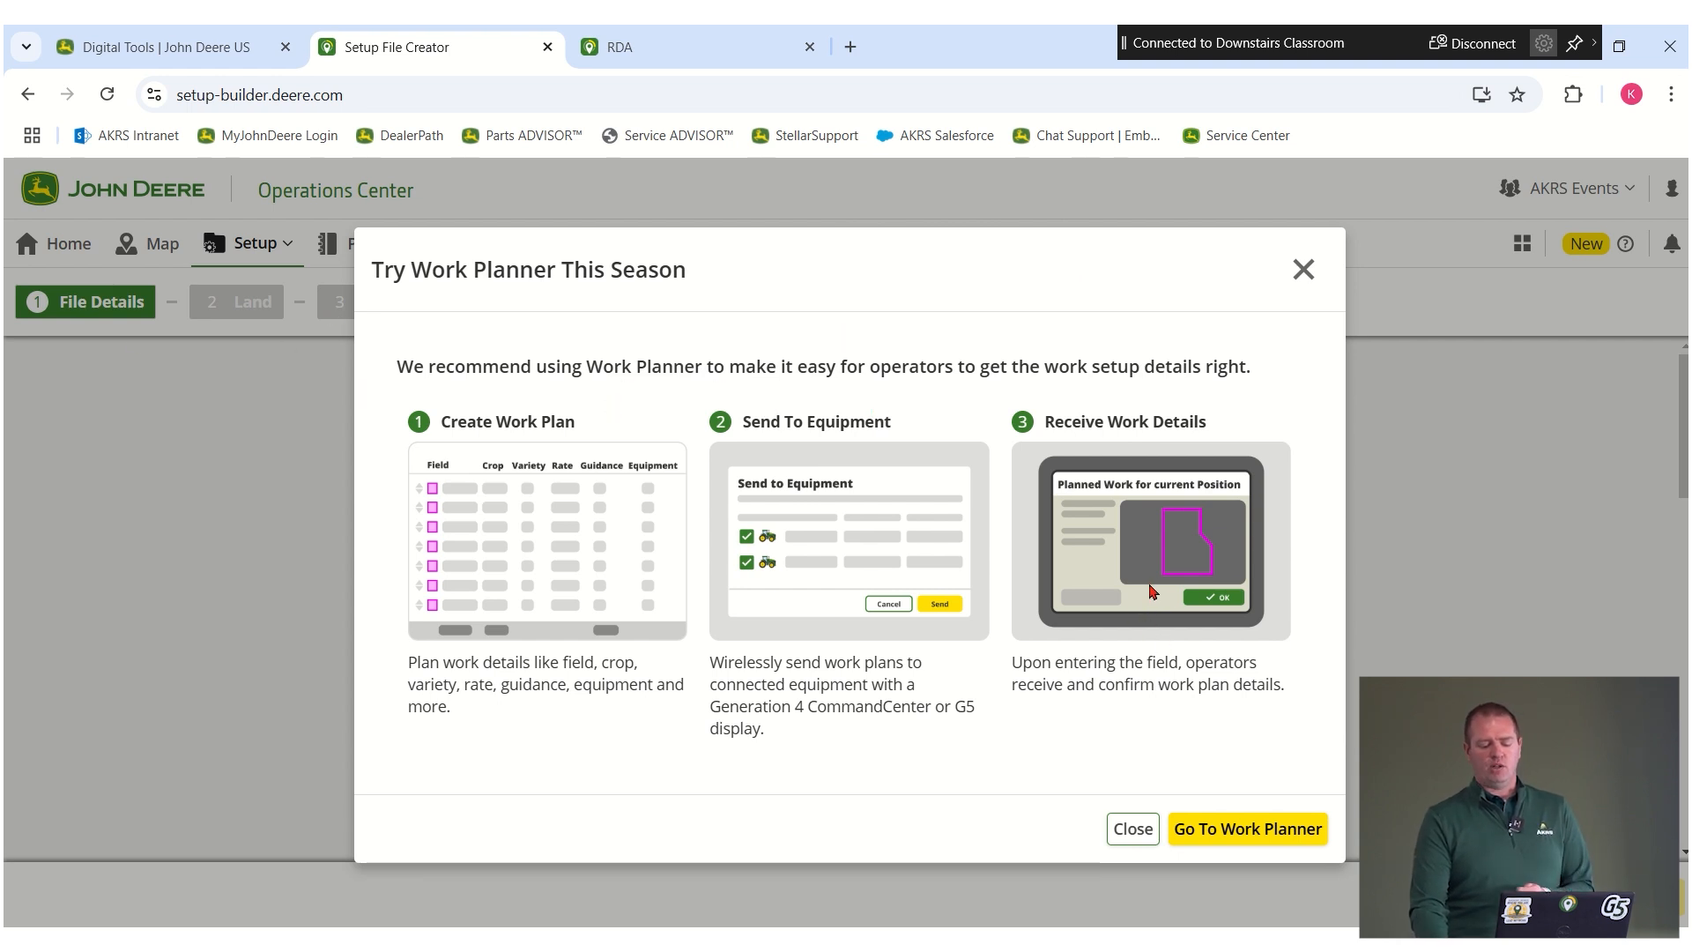
{"action": "left_click", "coordinate": [1146, 828]}
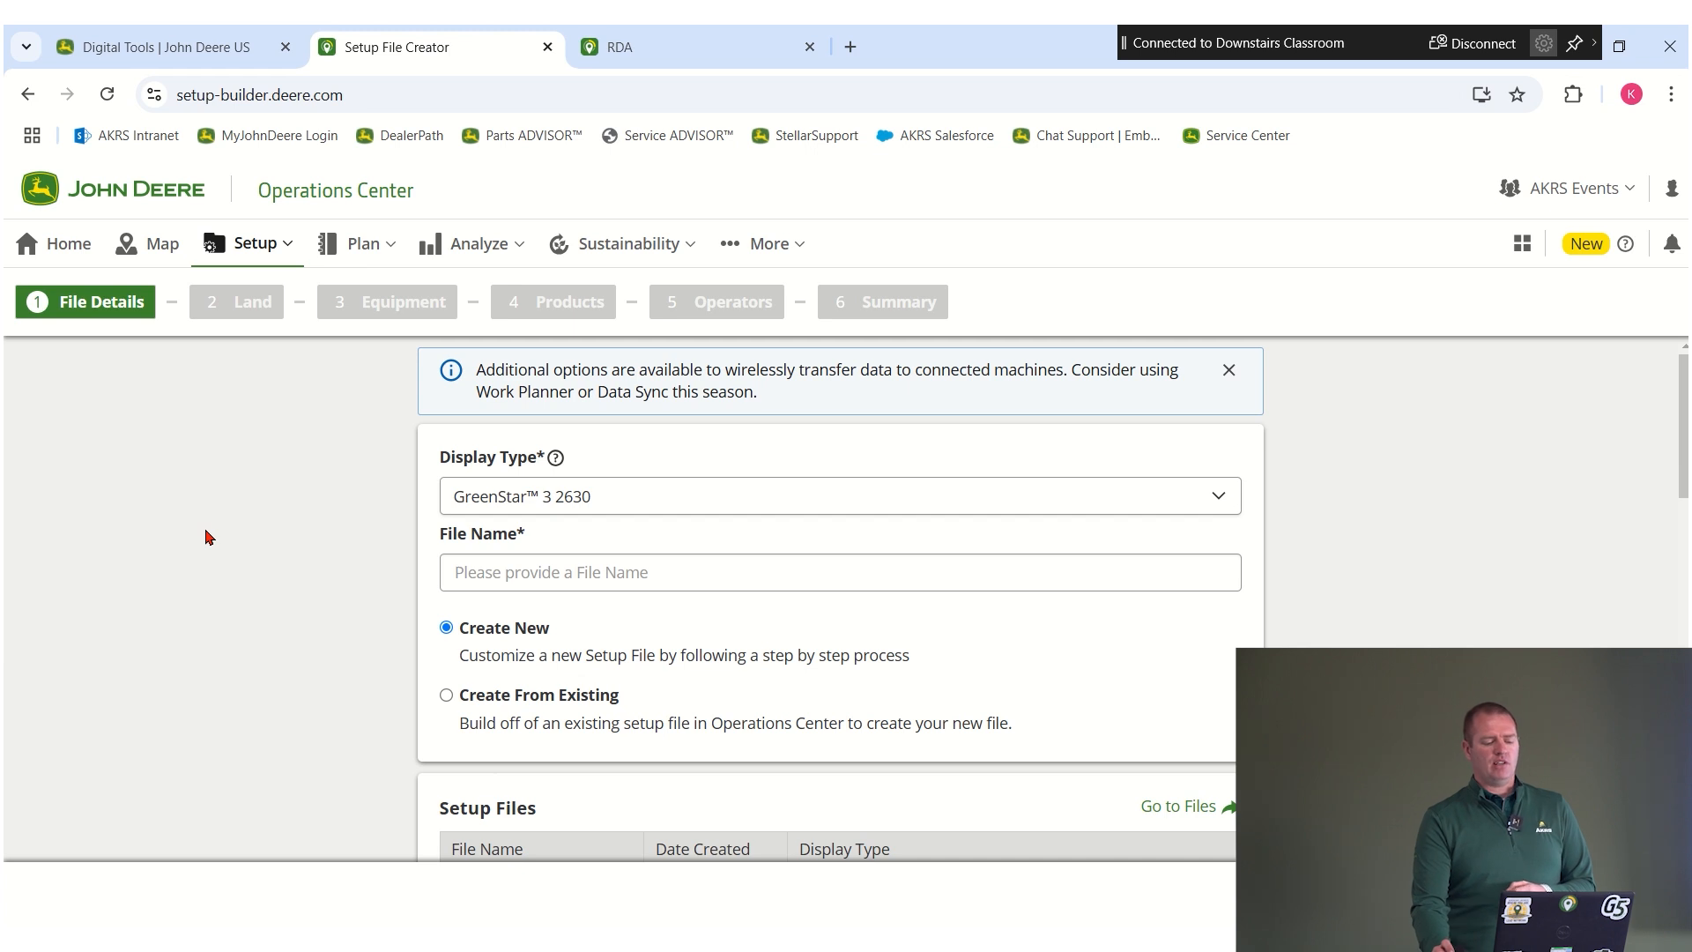
Step: Set the display type to G5 / Generation 4 (4600, 4640, 4240, 4200) and name the new setup file 2025 Spring
{"action": "left_click", "coordinate": [683, 507]}
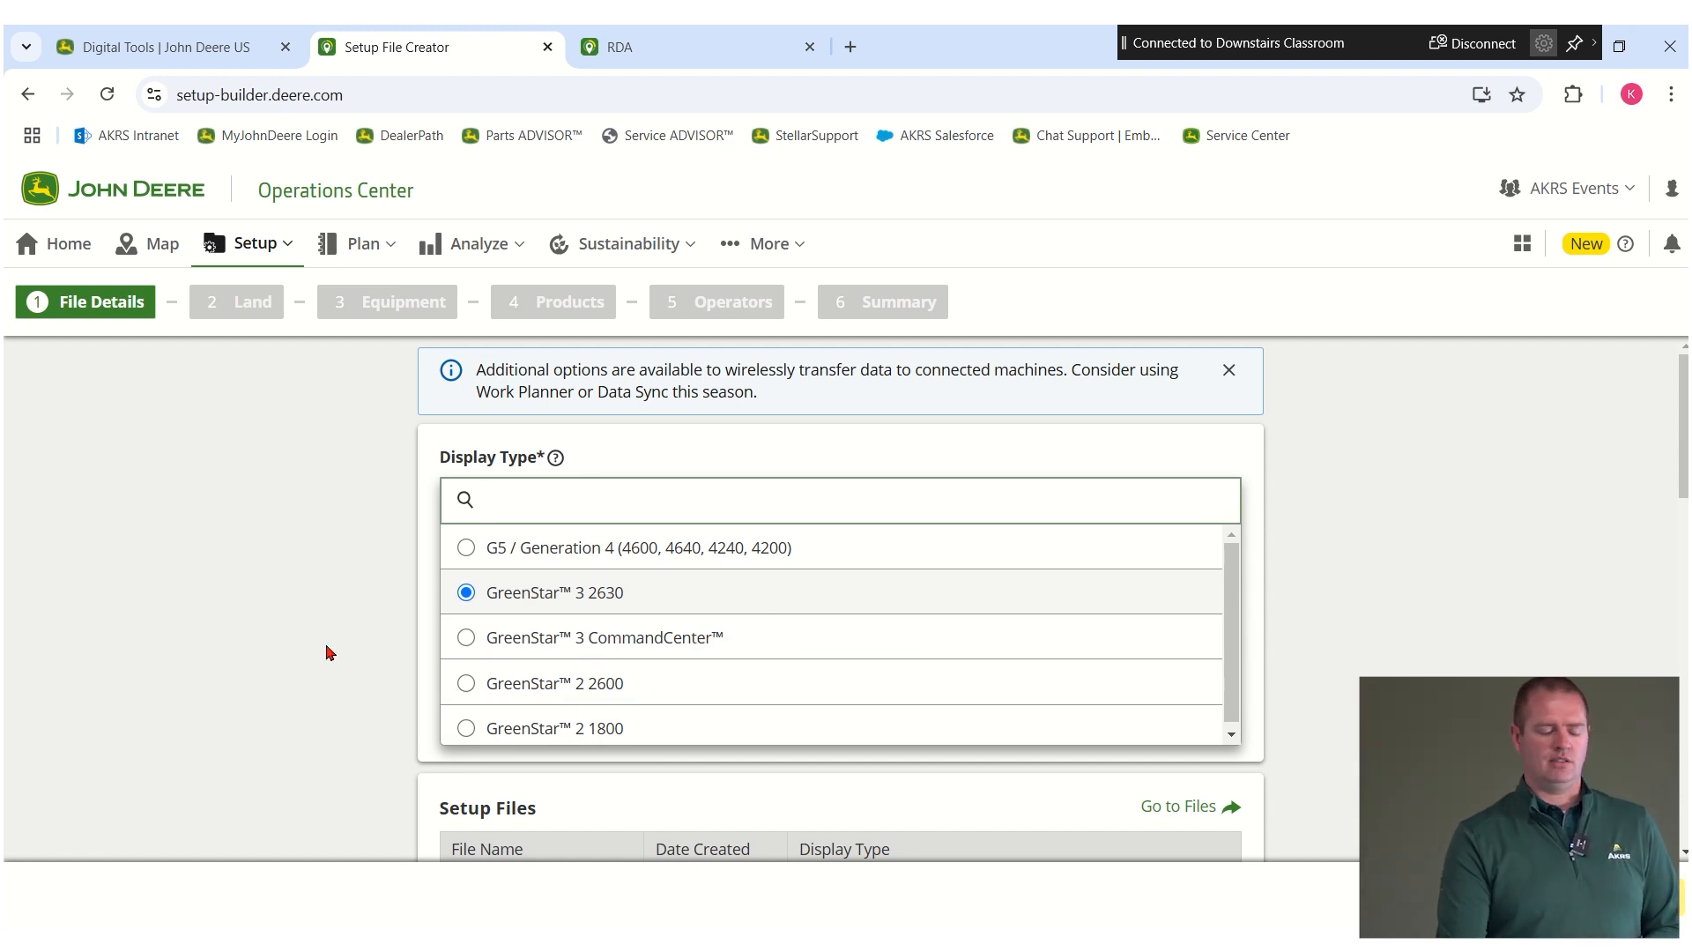
{"action": "left_click", "coordinate": [465, 549]}
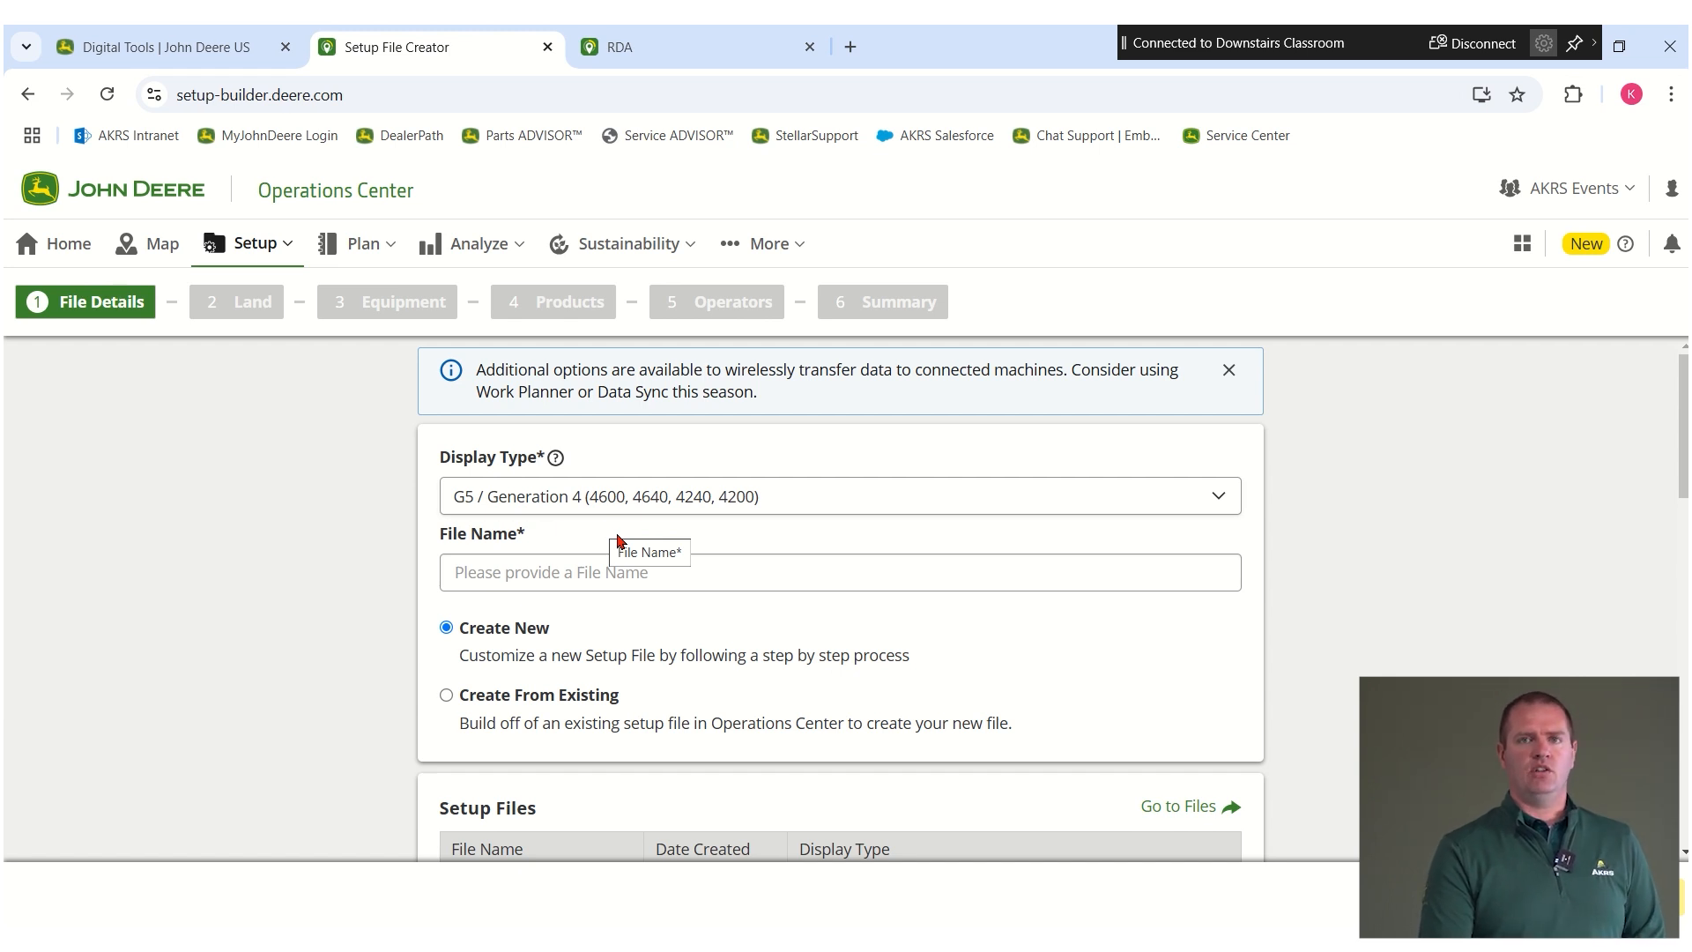
{"action": "left_click", "coordinate": [613, 571]}
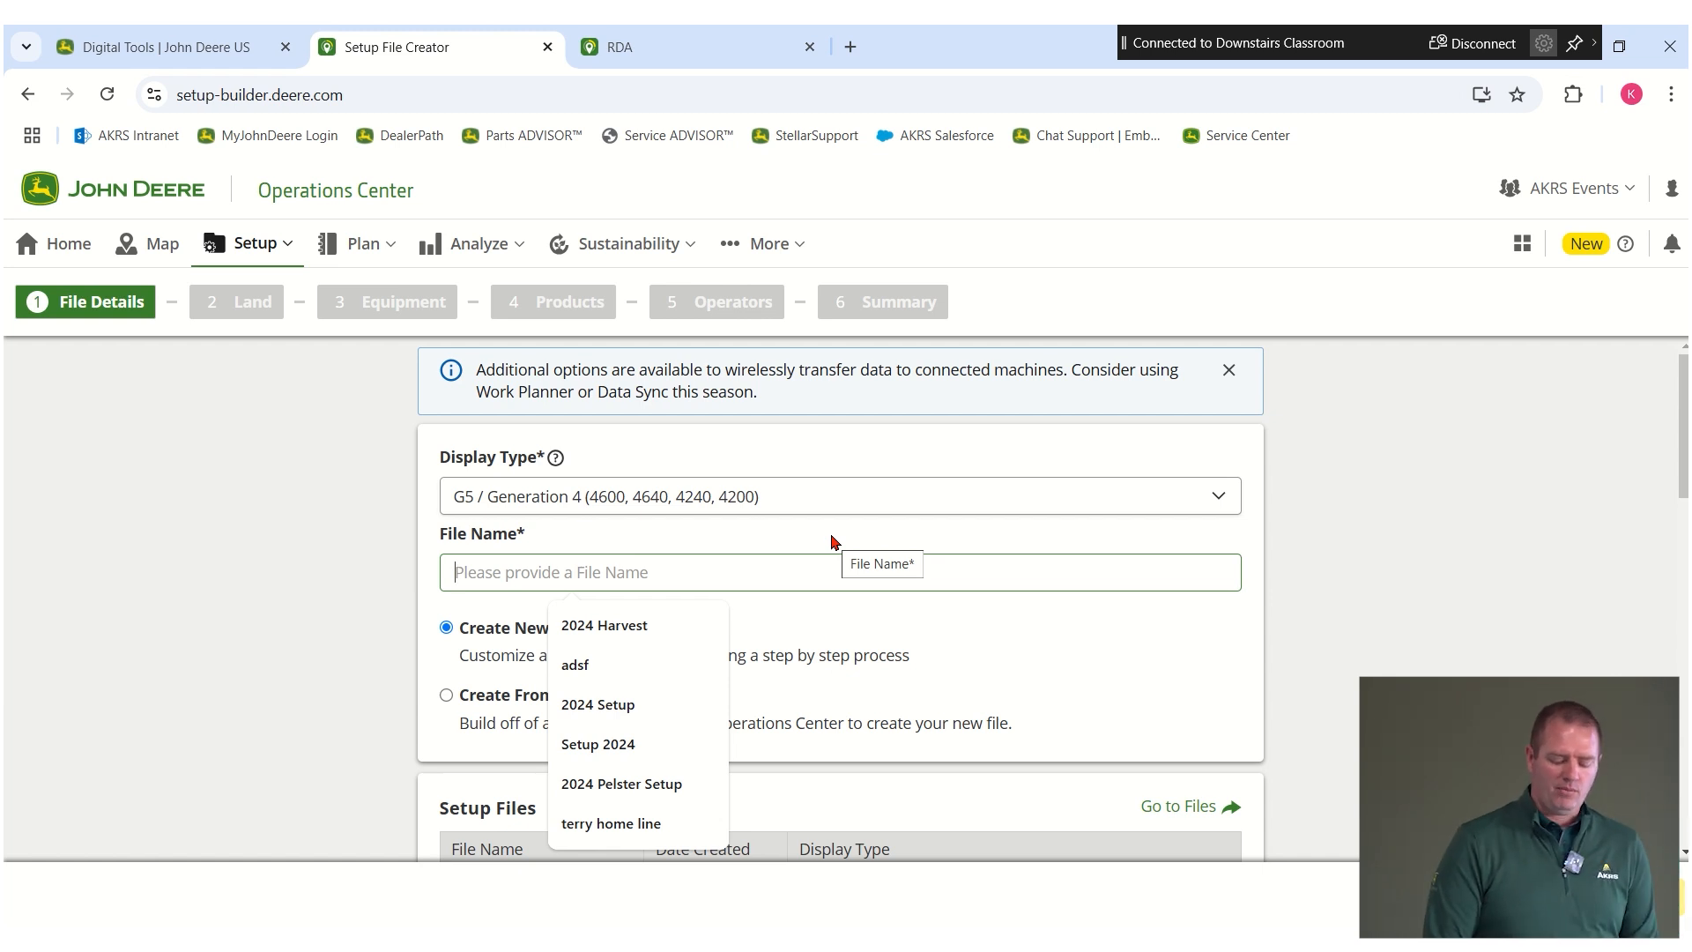
{"action": "key", "text": "Down"}
{"action": "key", "text": "Down"}
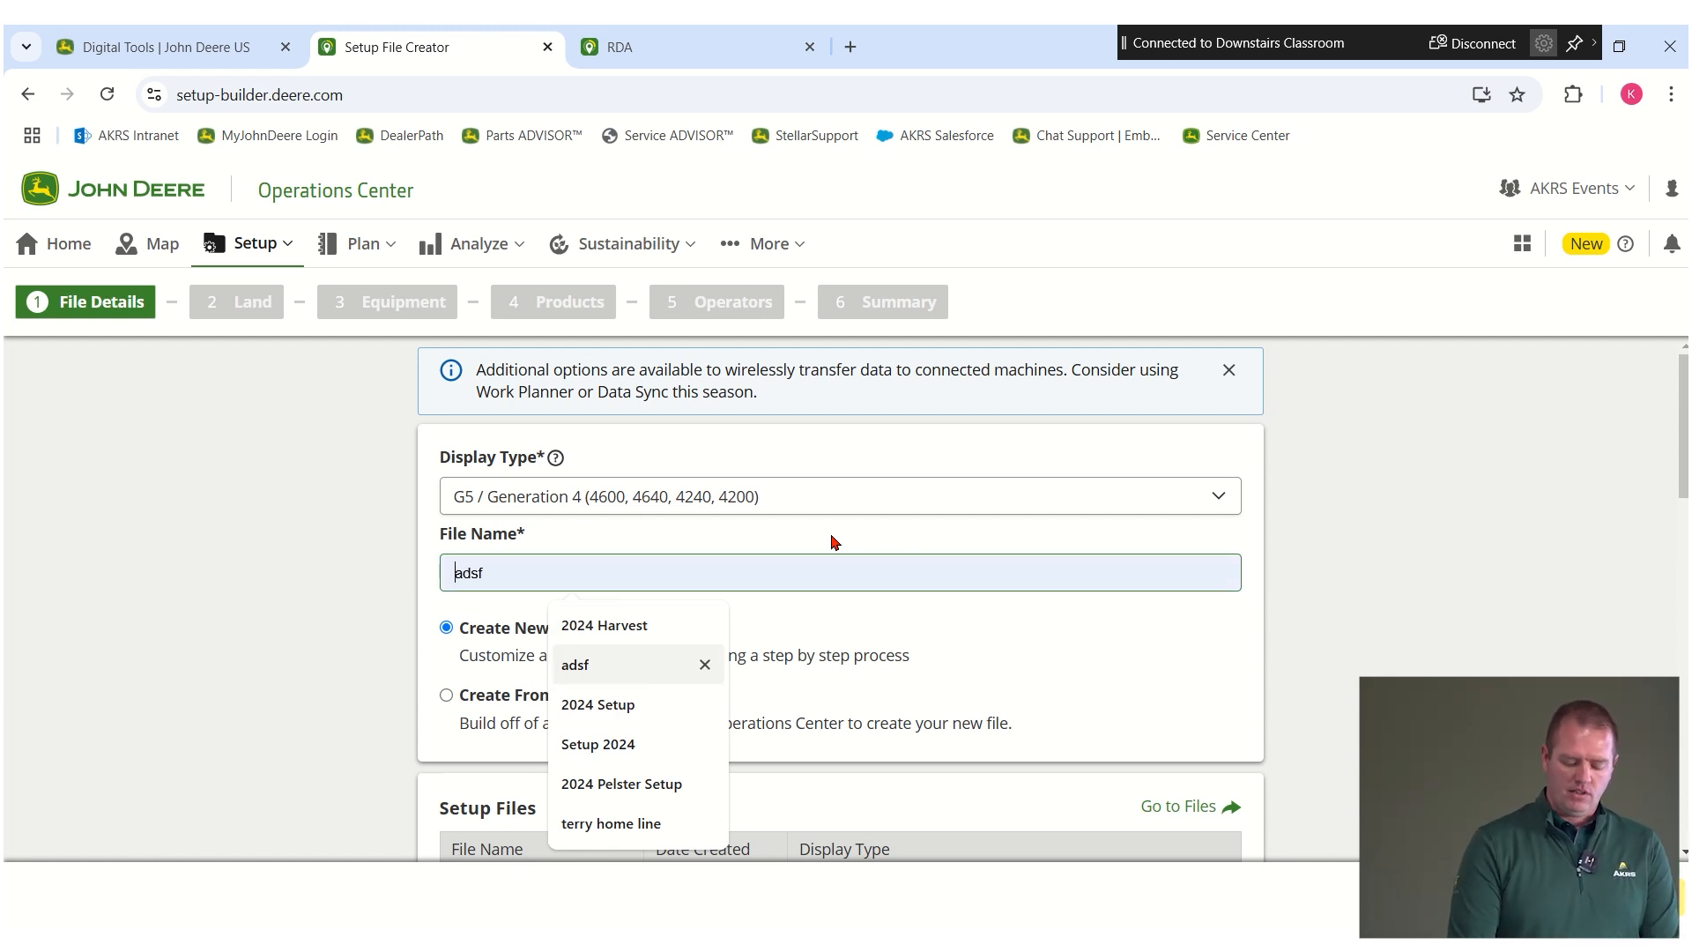
{"action": "key", "text": "Right"}
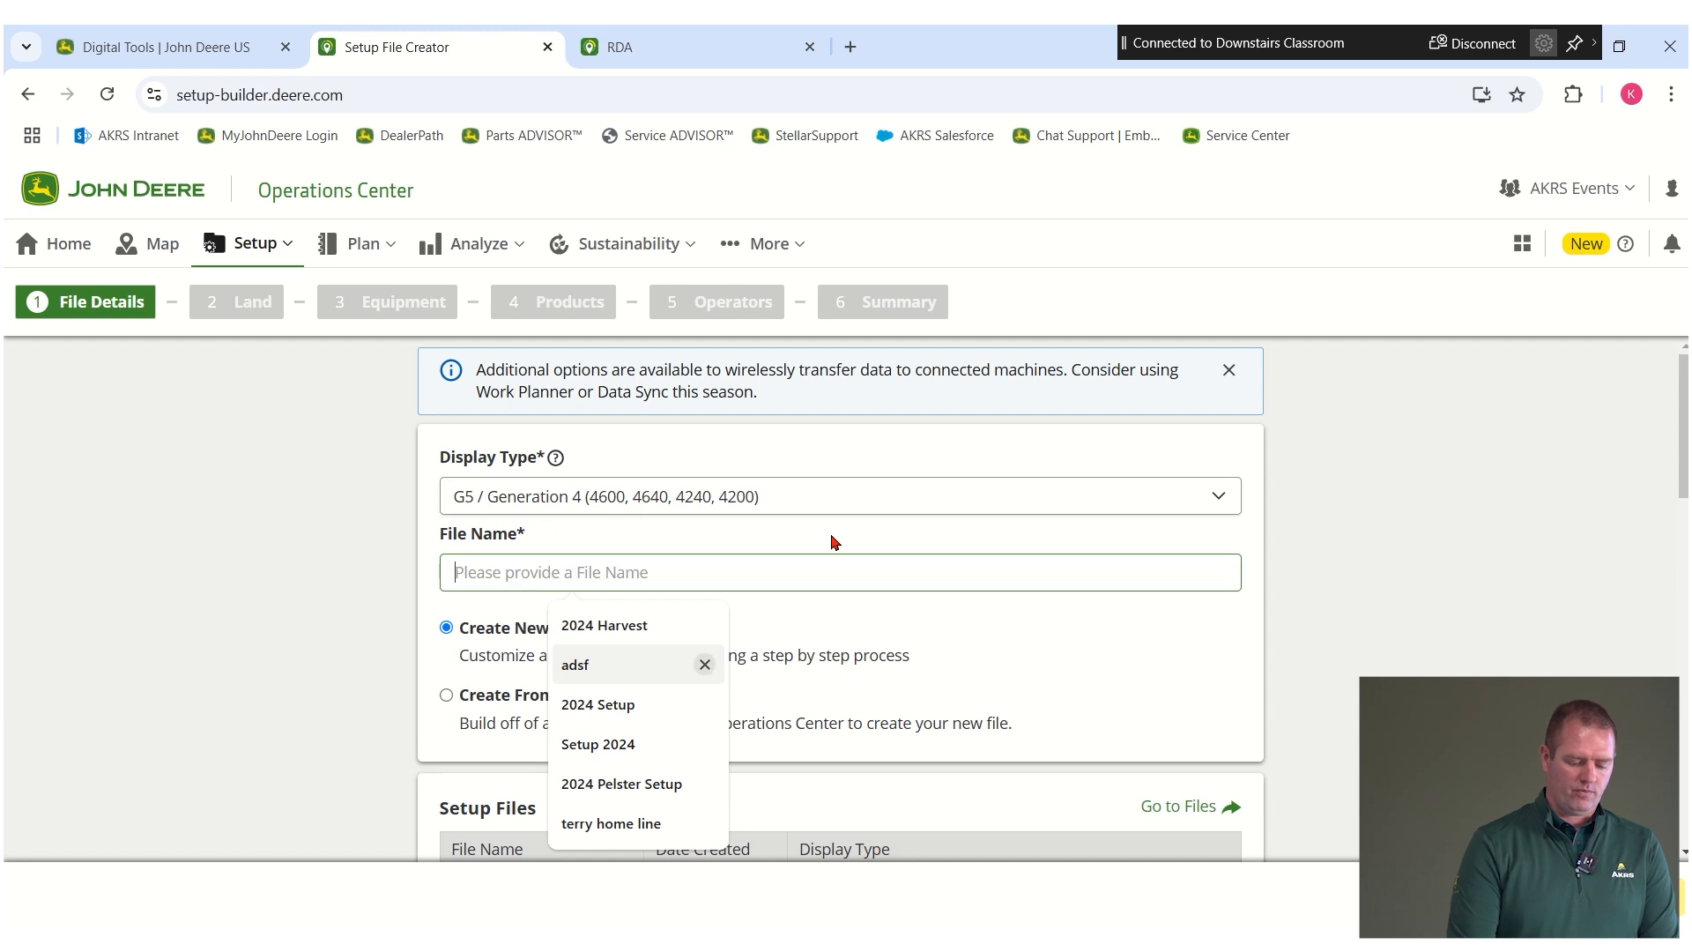
{"action": "type", "text": "2025"}
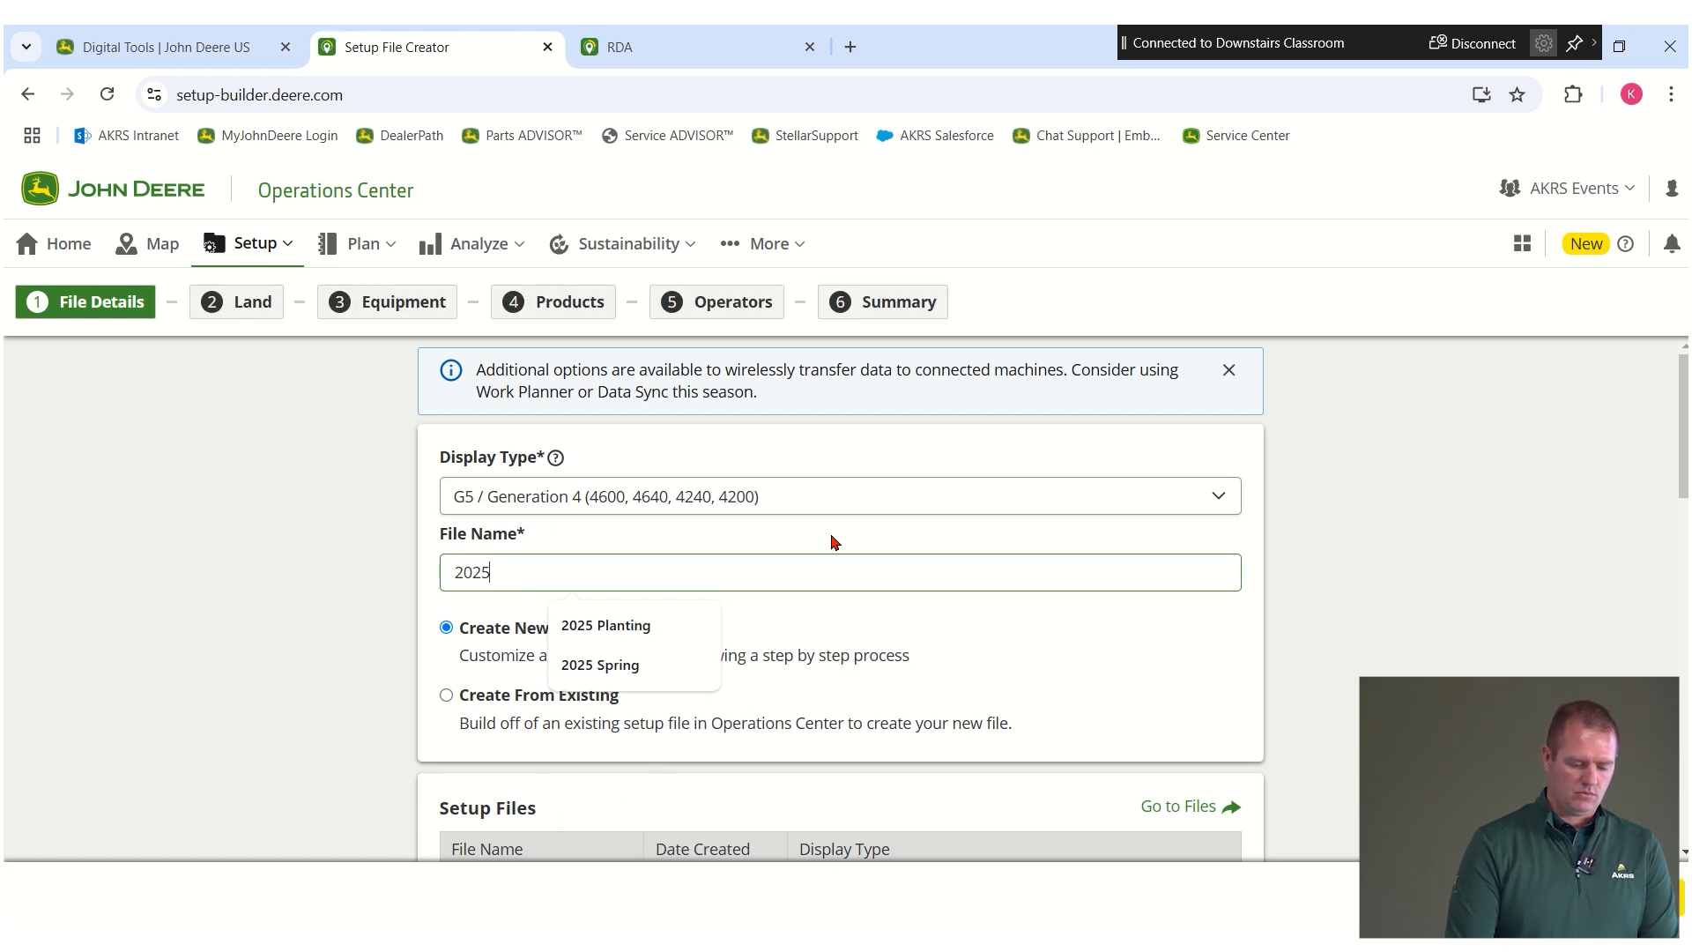
{"action": "type", "text": " Spring"}
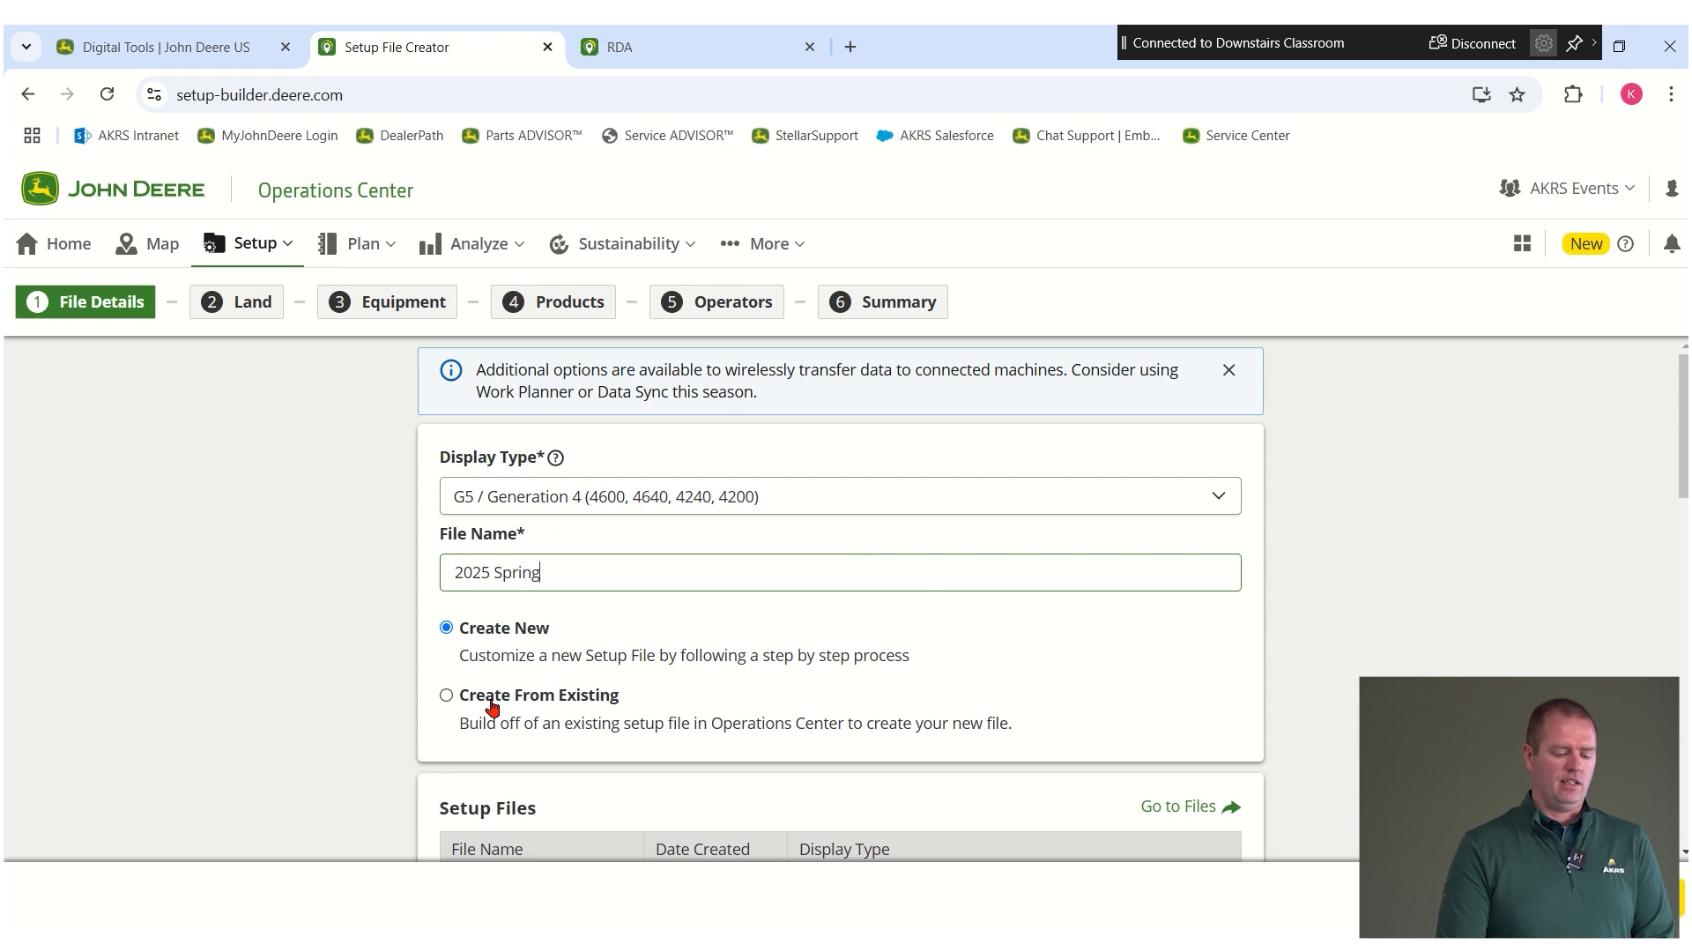
{"action": "scroll", "coordinate": [600, 727], "scroll_direction": "down", "scroll_amount": 3}
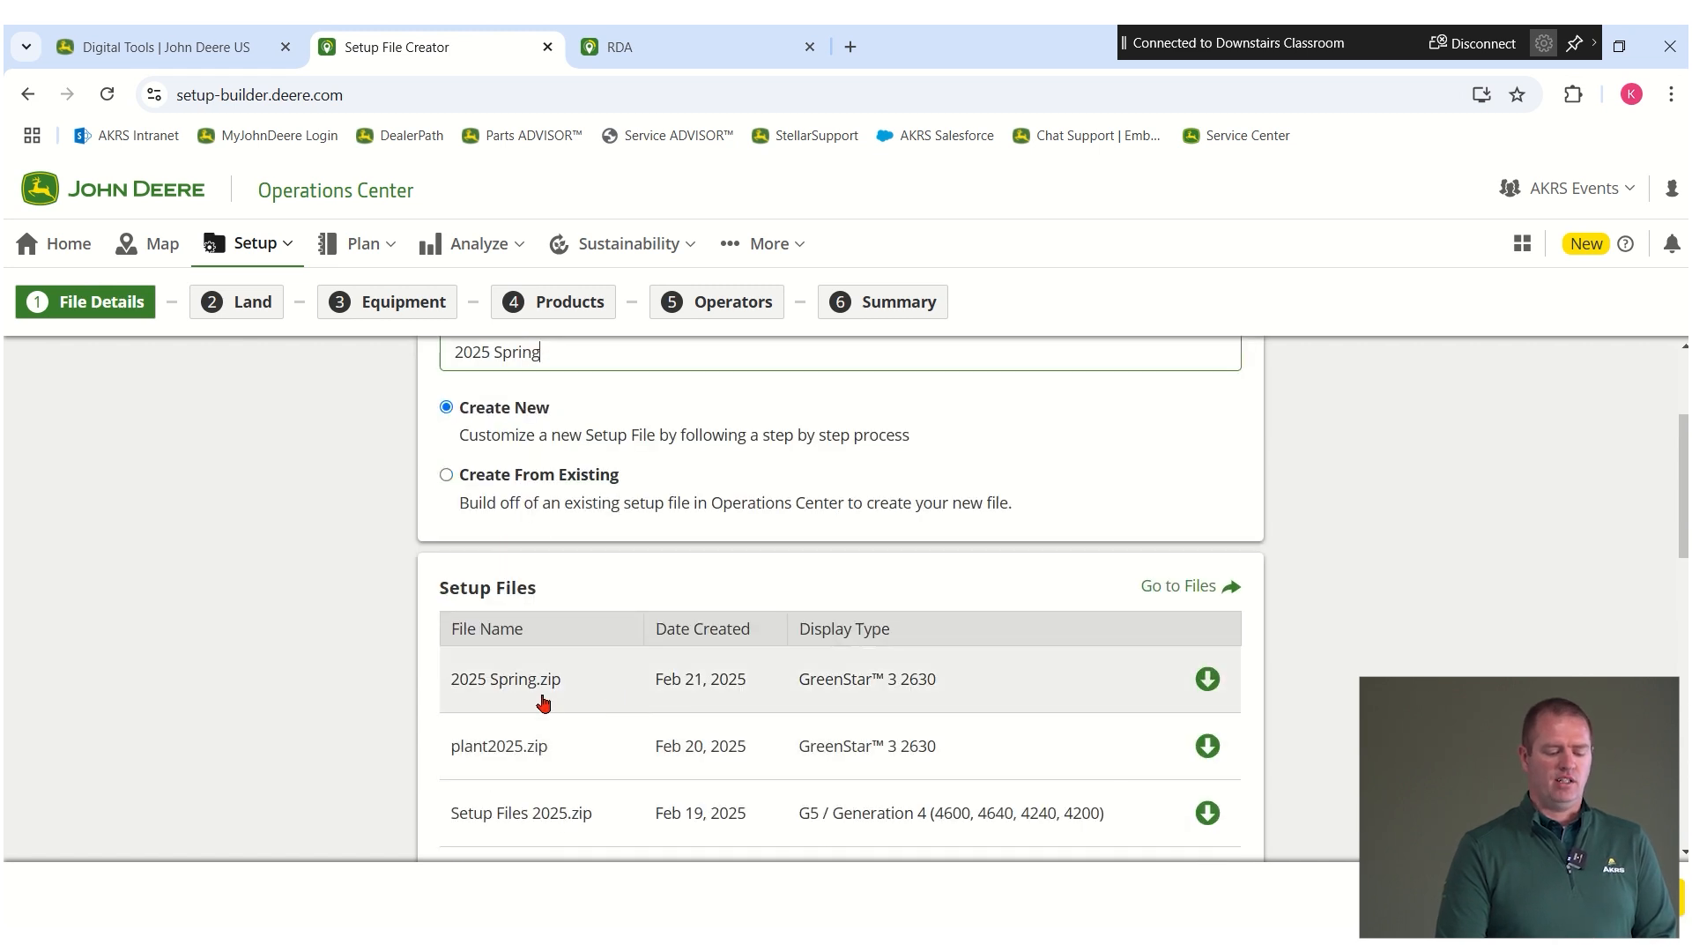
{"action": "scroll", "coordinate": [751, 652], "scroll_direction": "up", "scroll_amount": 3}
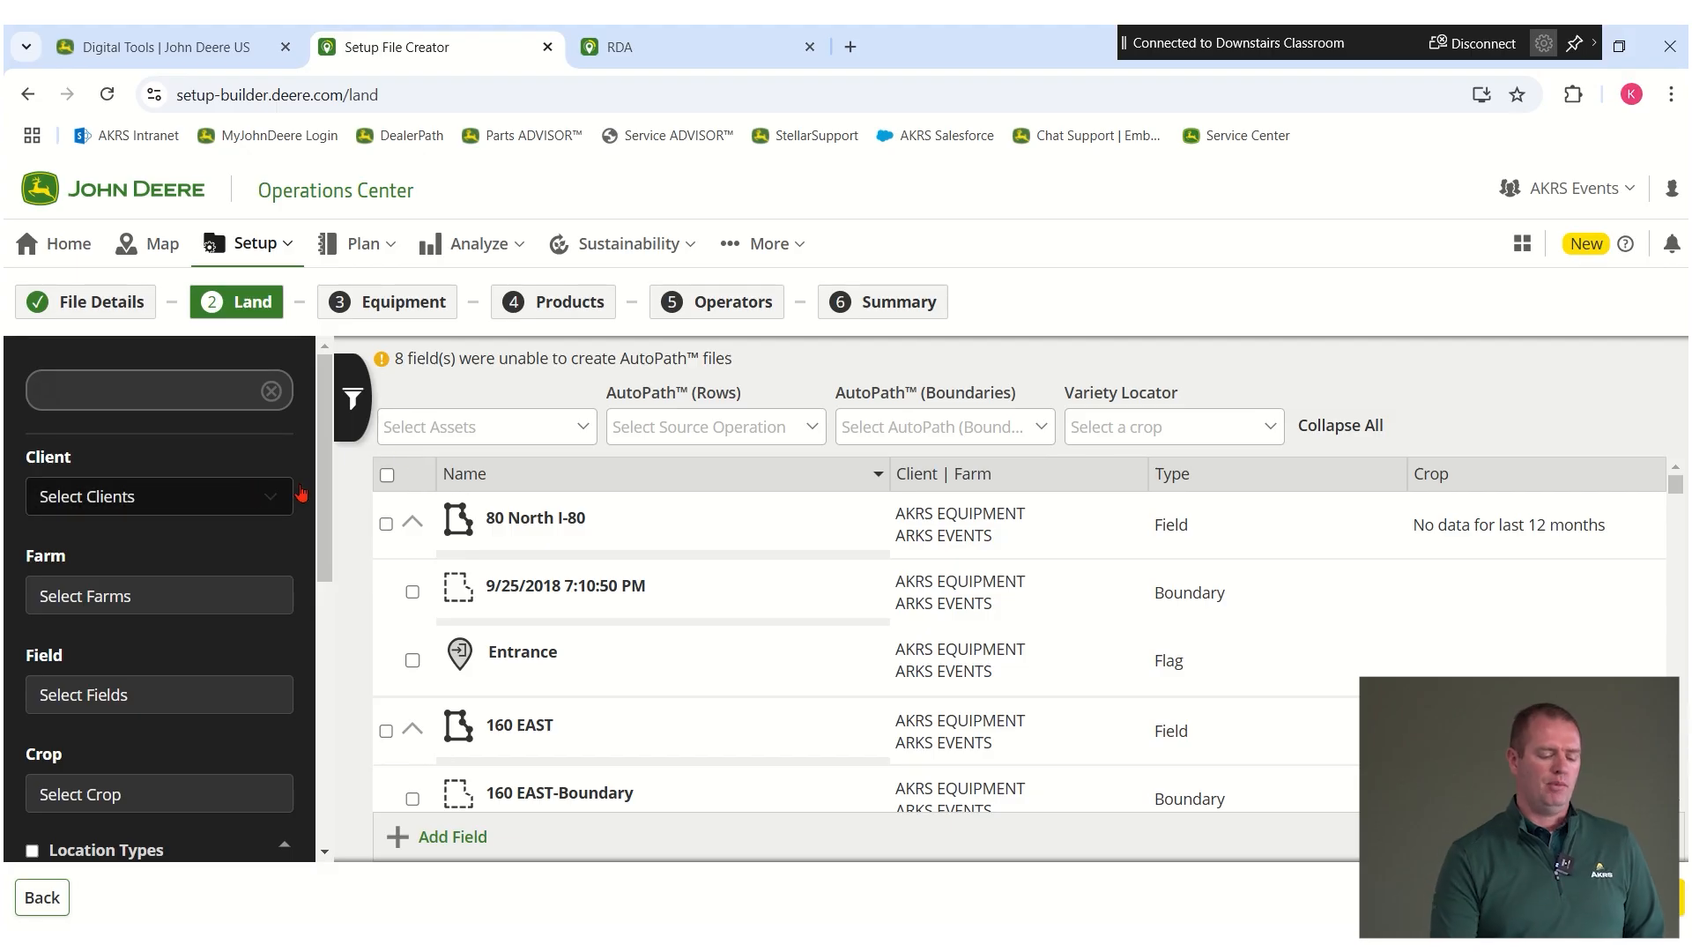
Step: Include all land items in the setup file, but leave out the planting~1 straight track
{"action": "left_click", "coordinate": [387, 475]}
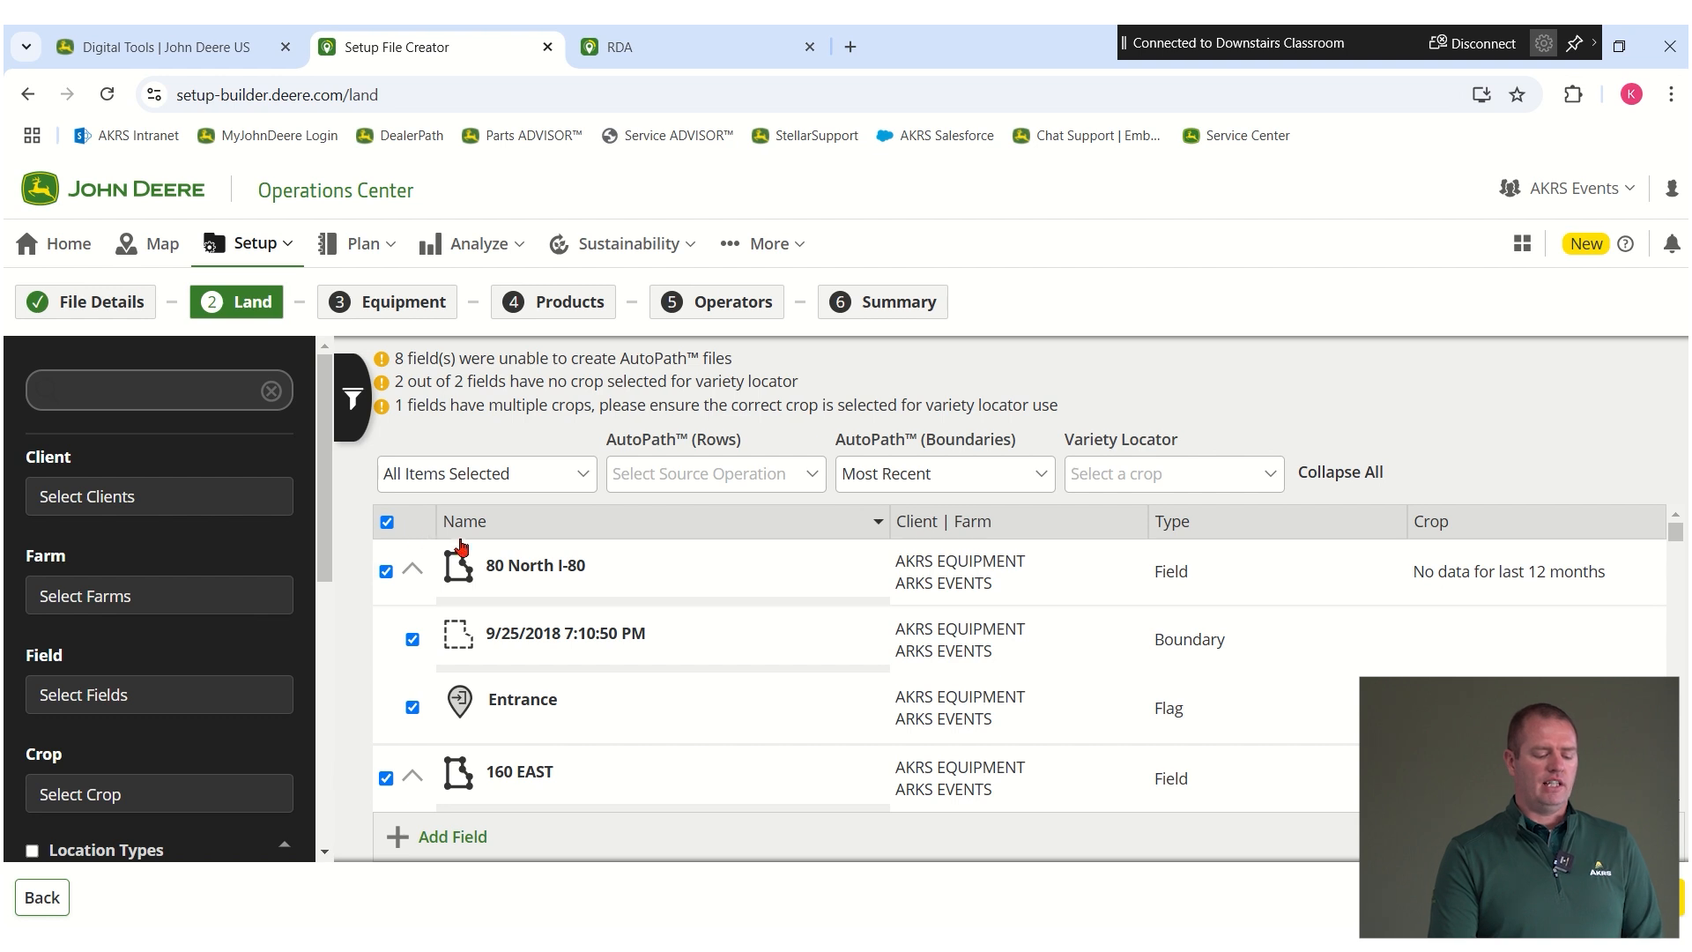
{"action": "scroll", "coordinate": [599, 598], "scroll_direction": "down", "scroll_amount": 10}
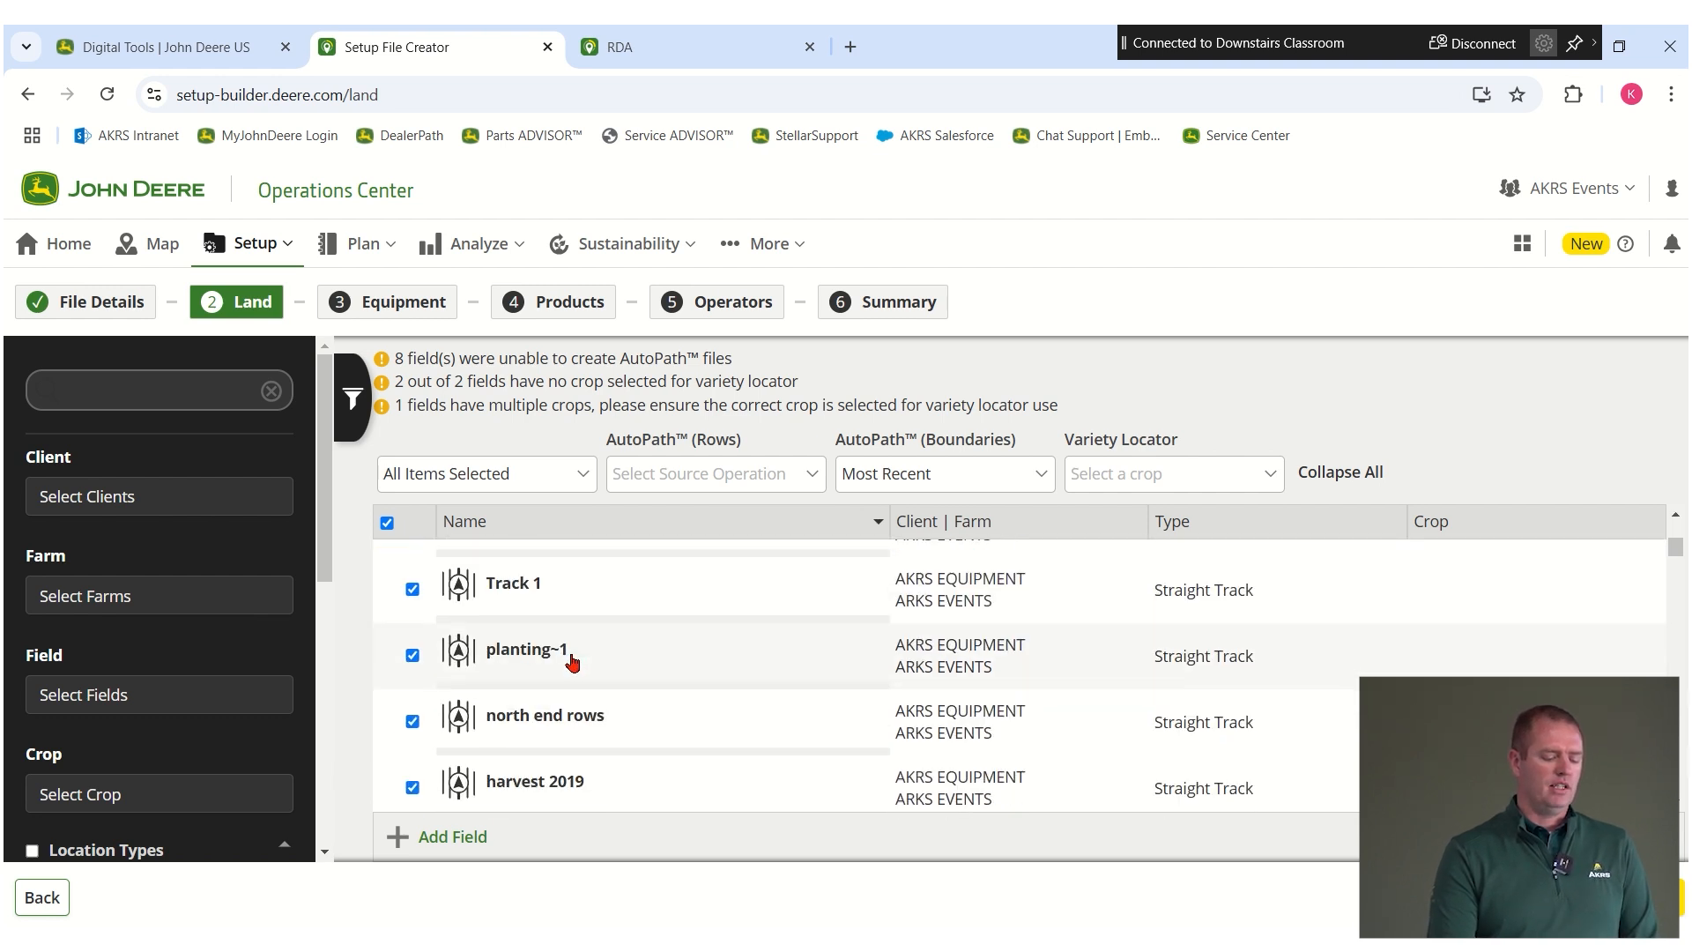
{"action": "scroll", "coordinate": [492, 730], "scroll_direction": "up", "scroll_amount": 5}
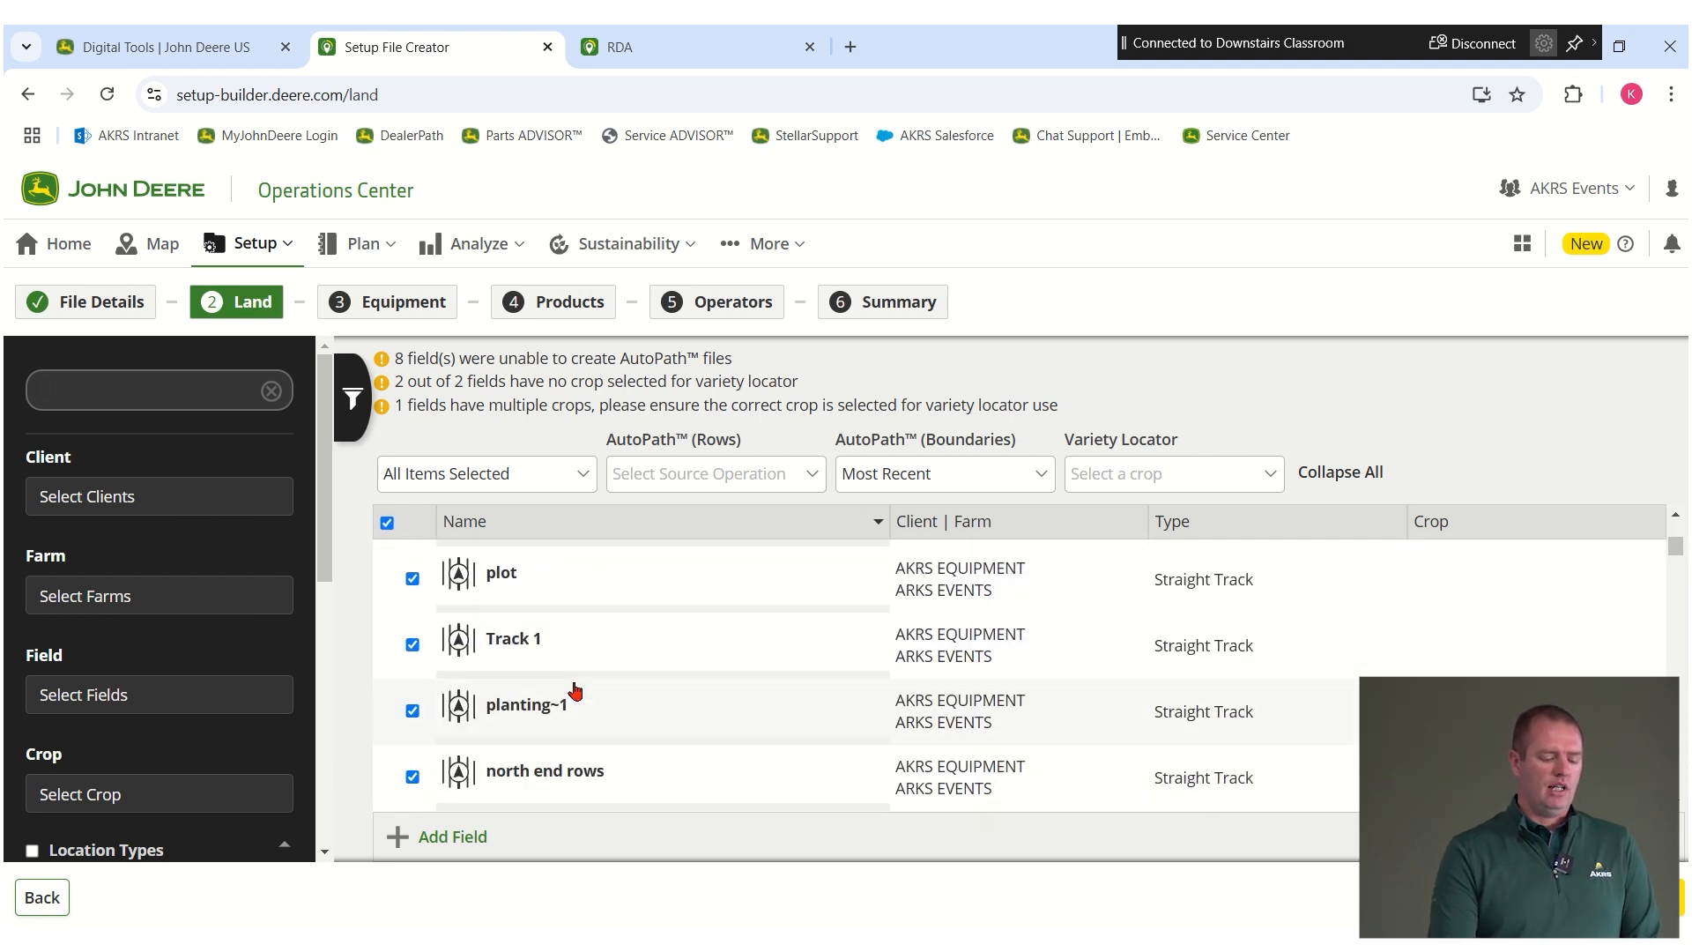
{"action": "left_click", "coordinate": [410, 713]}
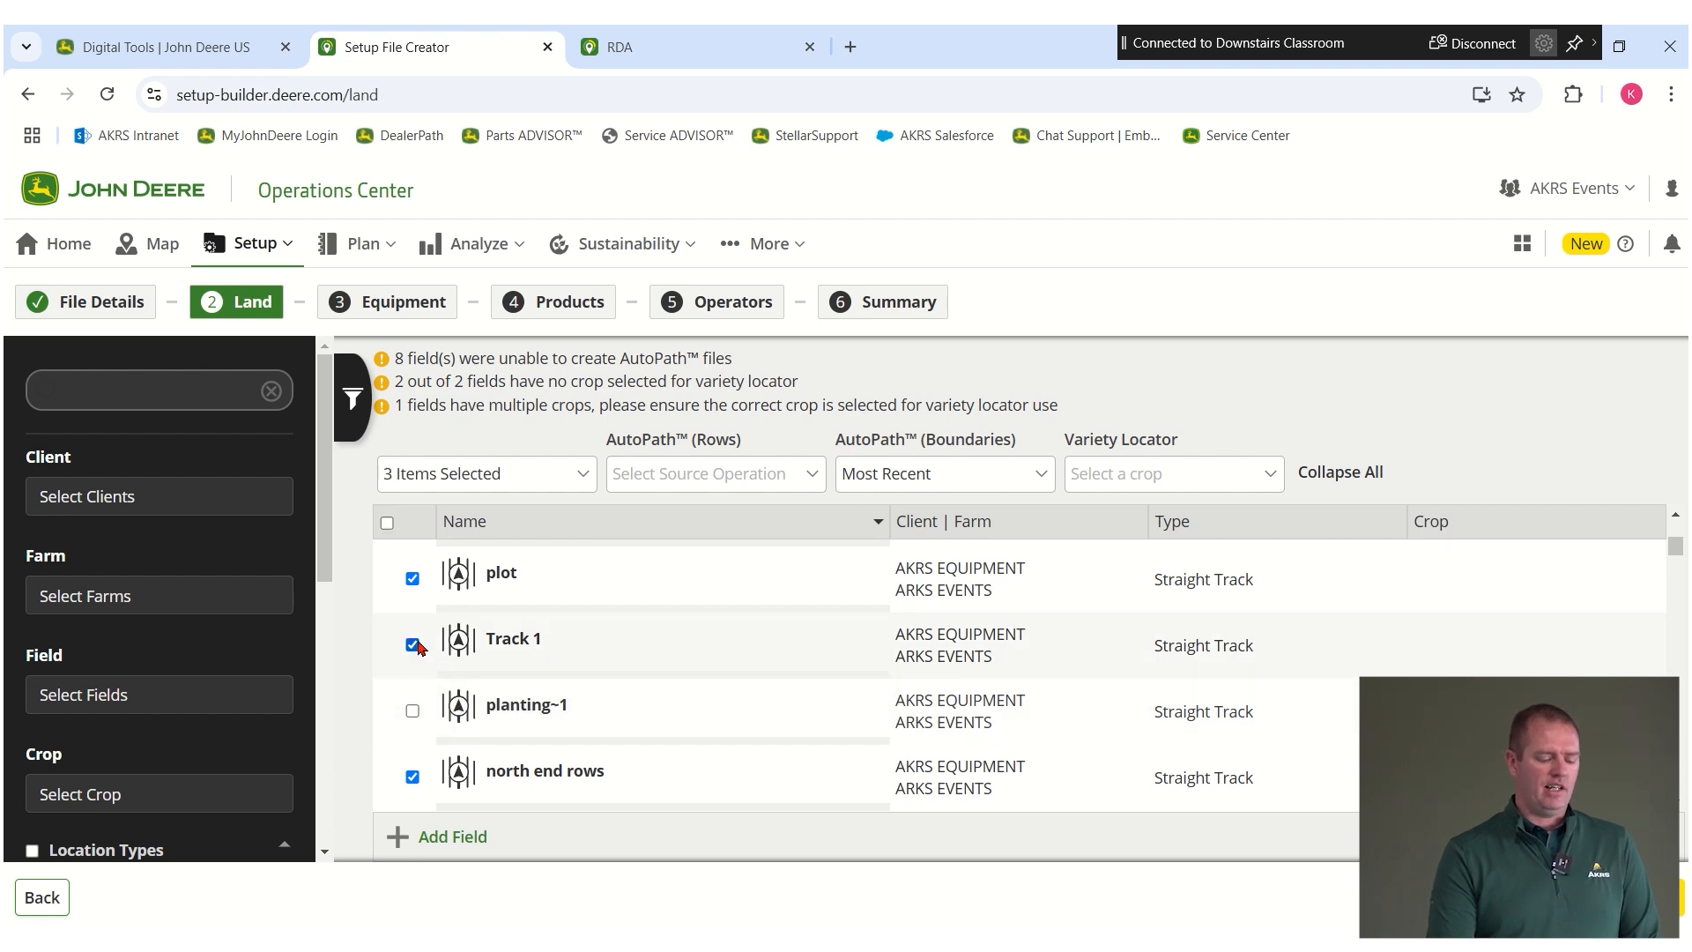
Step: Examine which fields, boundaries, flags, tracks and AutoPath items are selected throughout the land list
{"action": "scroll", "coordinate": [620, 679], "scroll_direction": "down", "scroll_amount": 8}
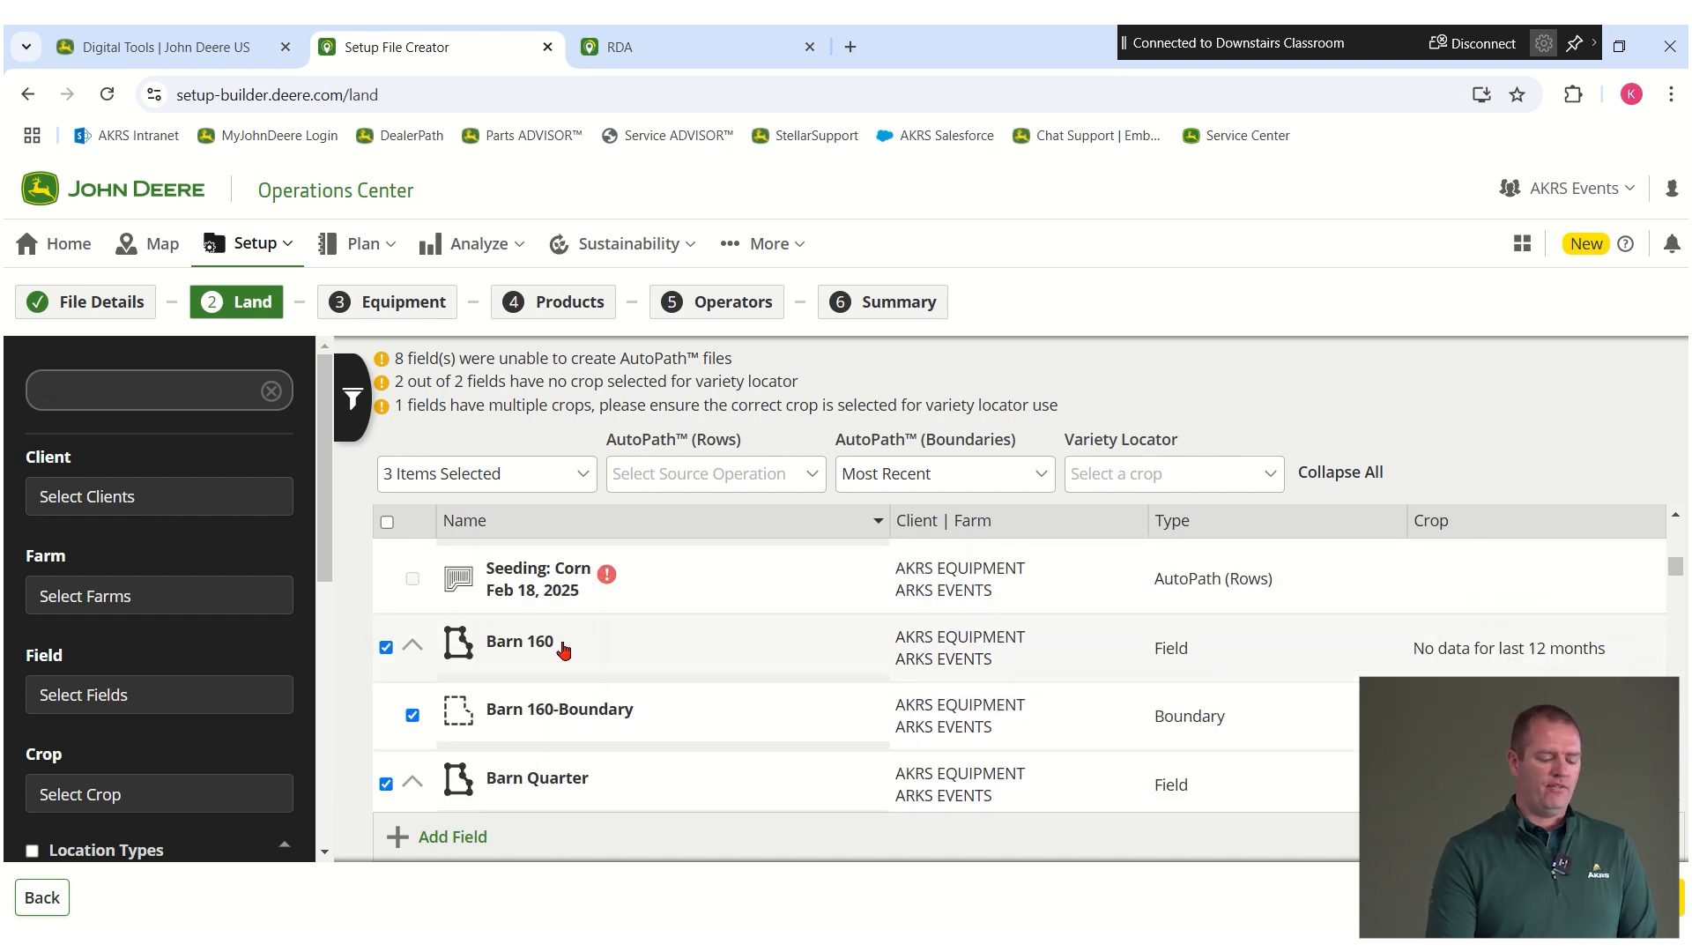
{"action": "scroll", "coordinate": [542, 644], "scroll_direction": "down", "scroll_amount": 5}
{"action": "scroll", "coordinate": [551, 659], "scroll_direction": "down", "scroll_amount": 7}
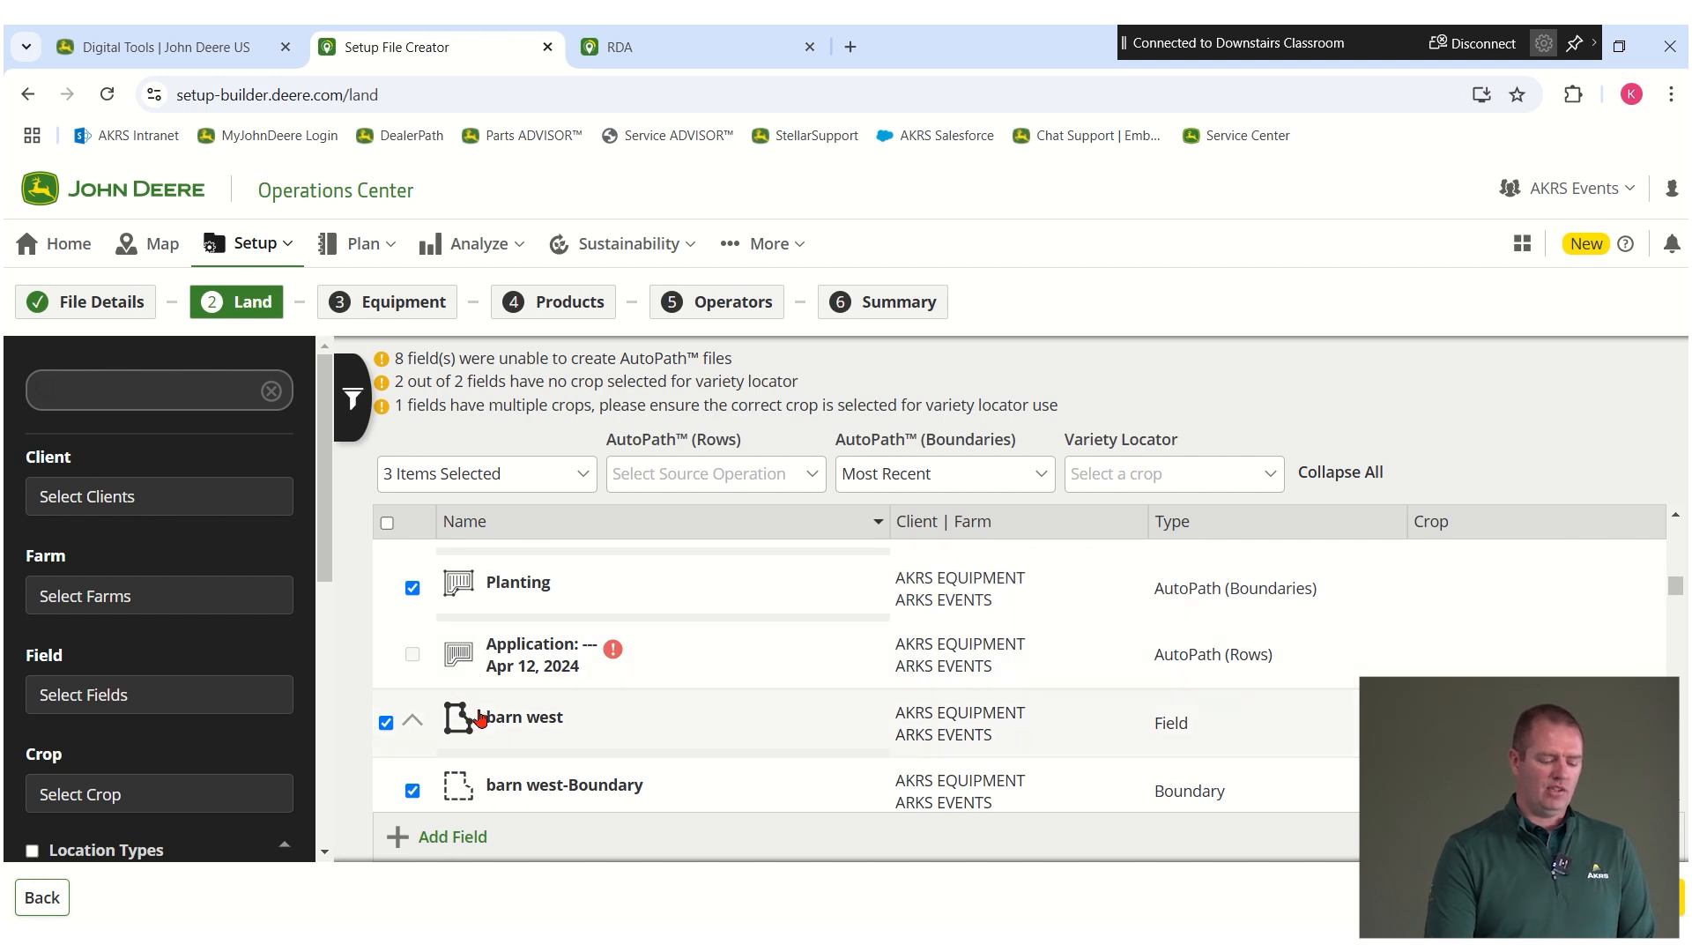
{"action": "scroll", "coordinate": [489, 727], "scroll_direction": "down", "scroll_amount": 6}
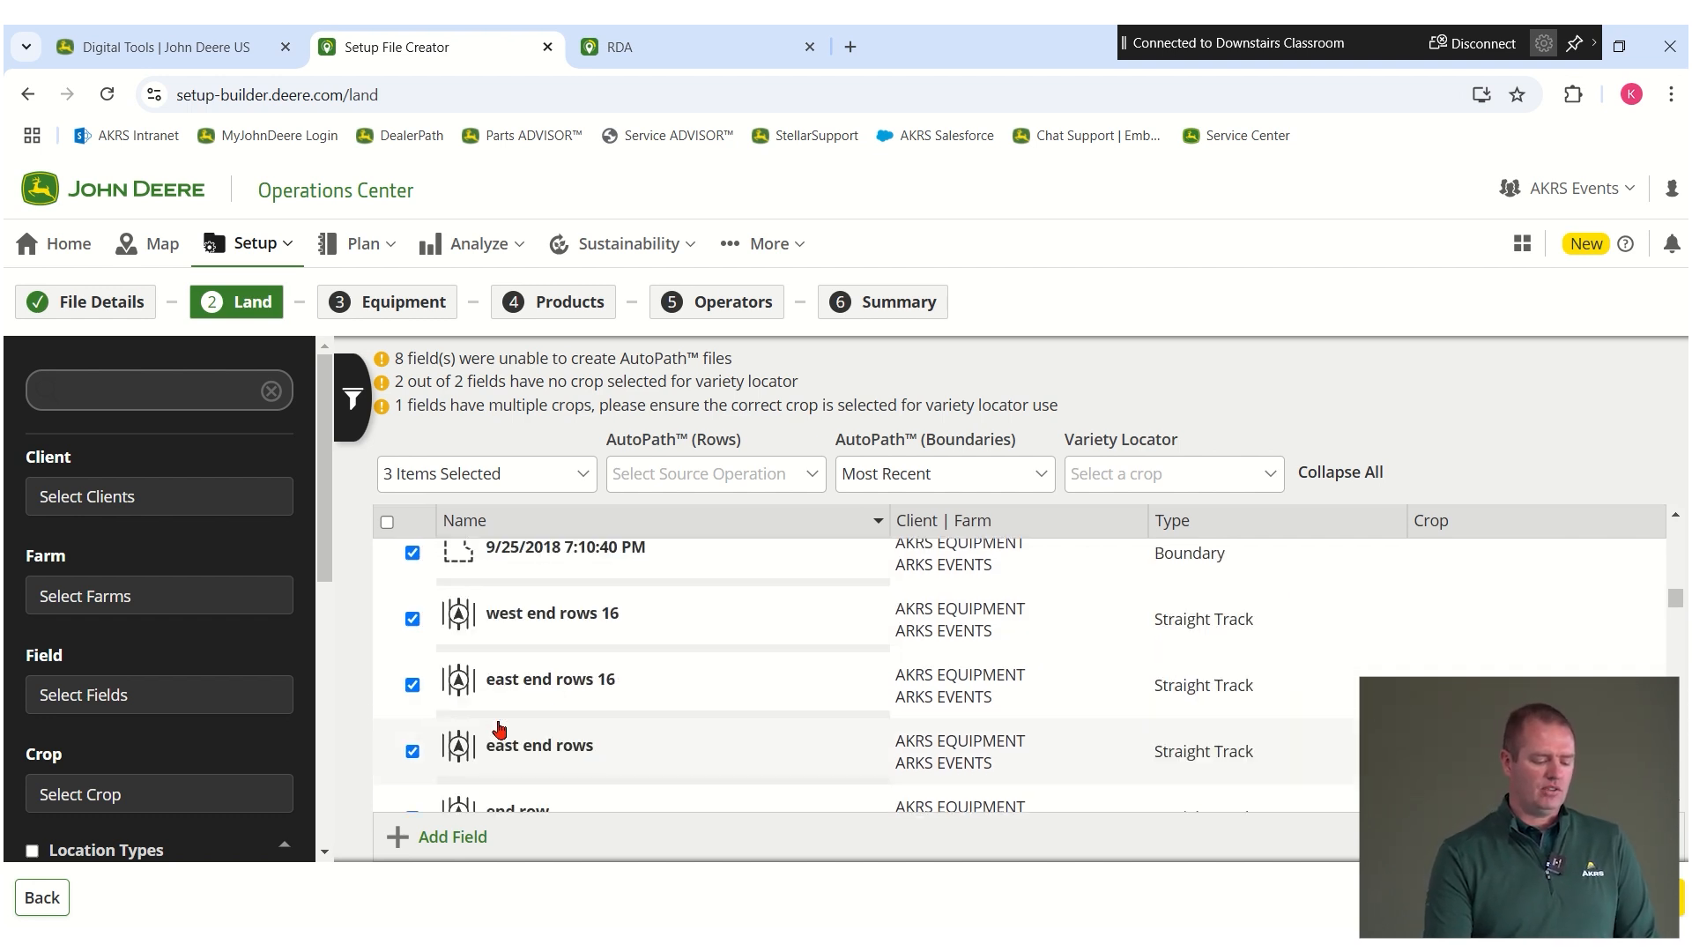
{"action": "scroll", "coordinate": [499, 727], "scroll_direction": "down", "scroll_amount": 3}
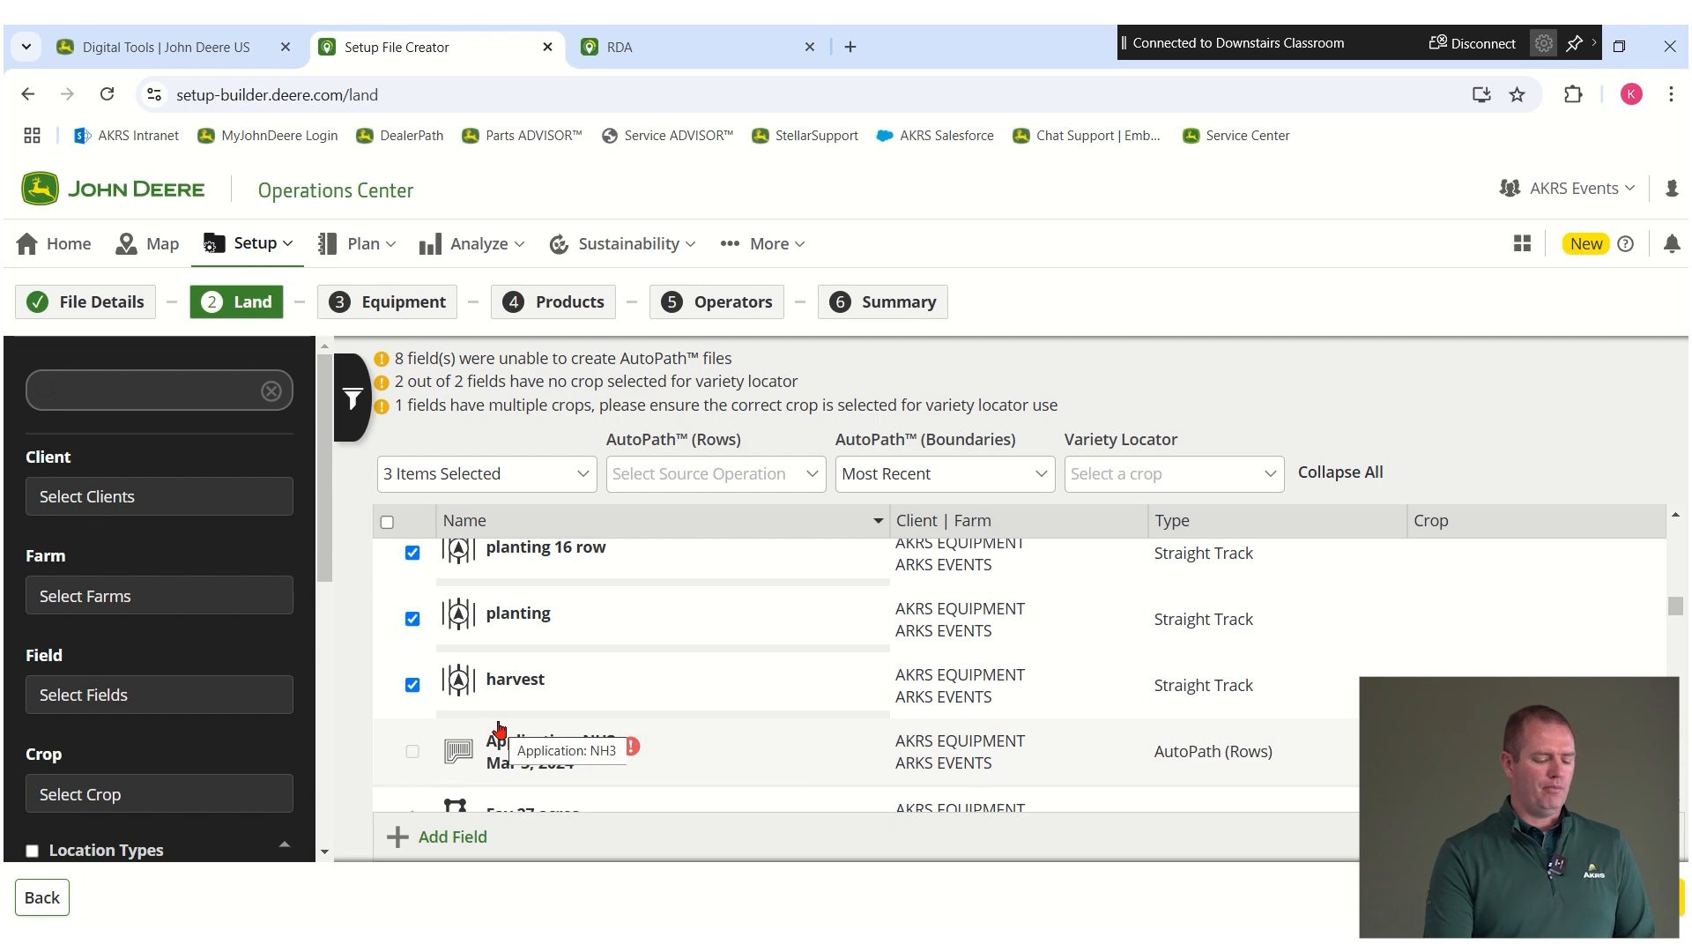
{"action": "scroll", "coordinate": [499, 728], "scroll_direction": "down", "scroll_amount": 3}
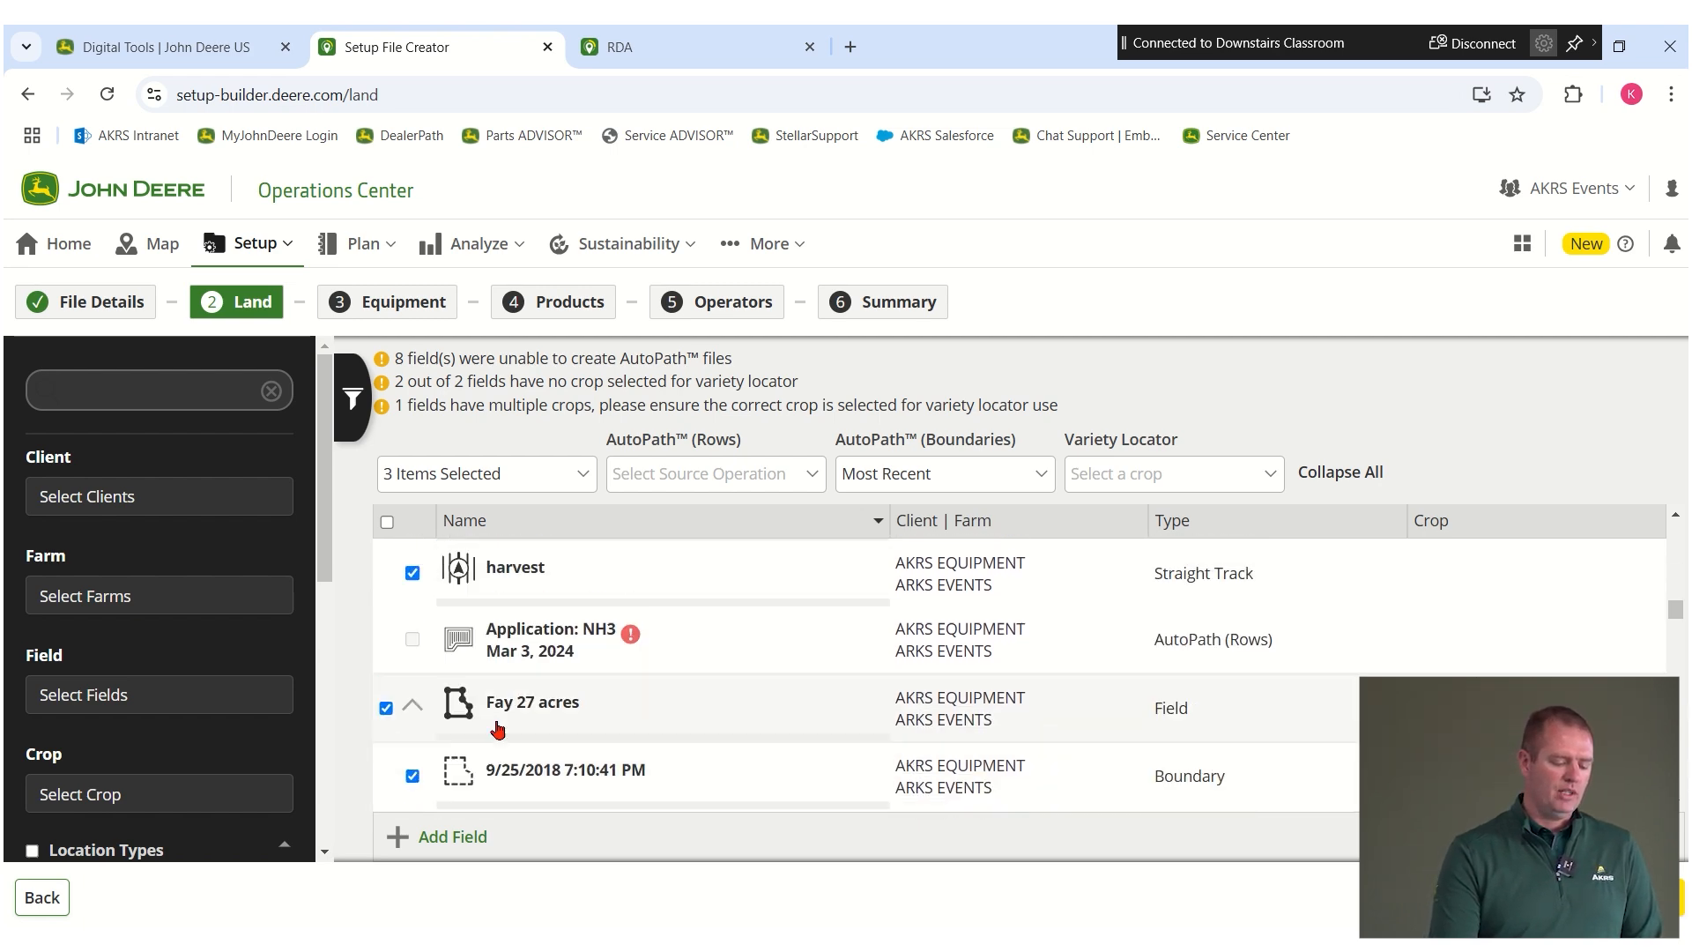
{"action": "scroll", "coordinate": [499, 727], "scroll_direction": "down", "scroll_amount": 5}
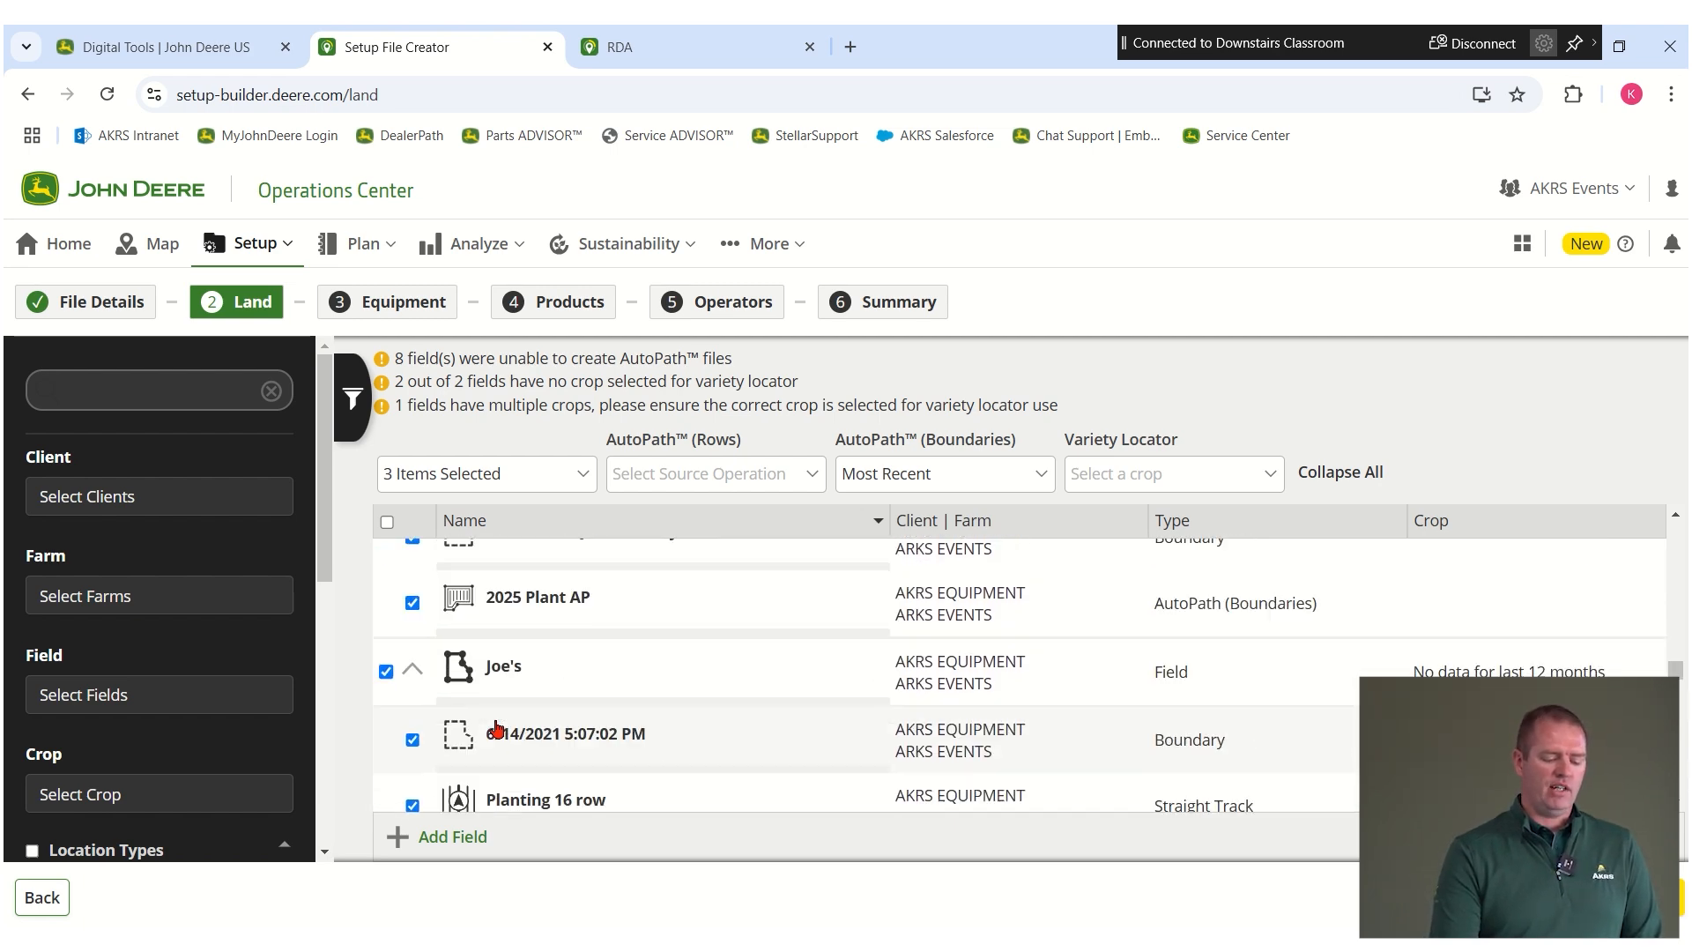
{"action": "scroll", "coordinate": [529, 723], "scroll_direction": "up", "scroll_amount": 3}
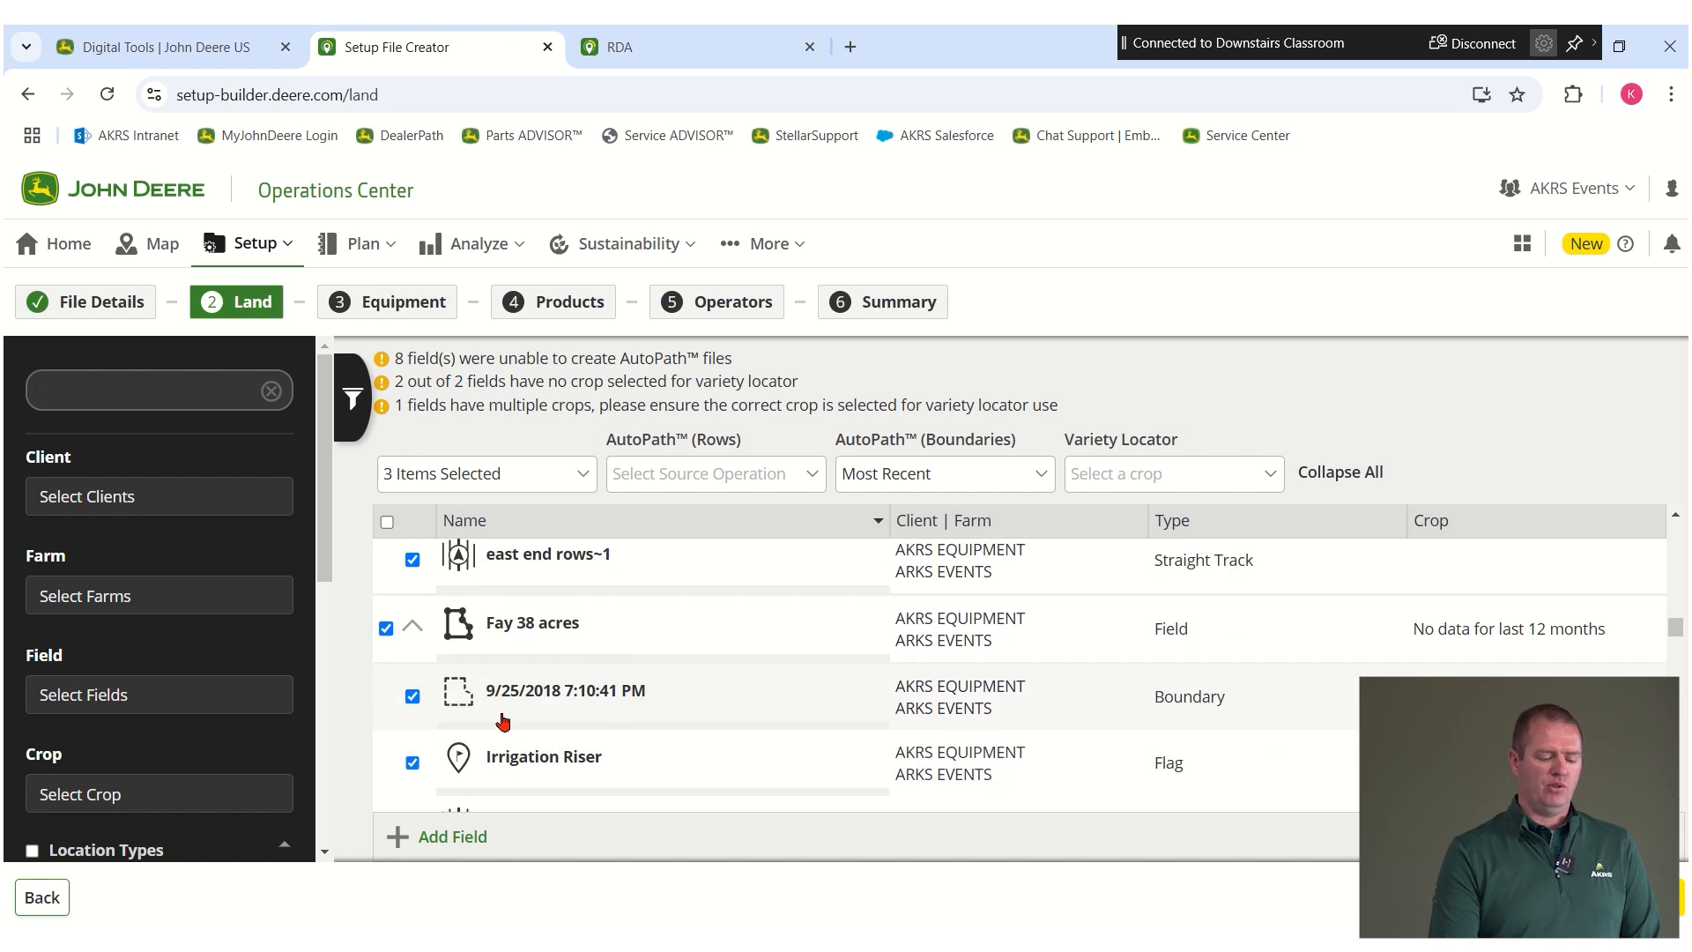
Step: Exclude all guidance tracks from the land selection, keeping boundaries, fields and flags, and check the list
{"action": "left_click", "coordinate": [578, 482]}
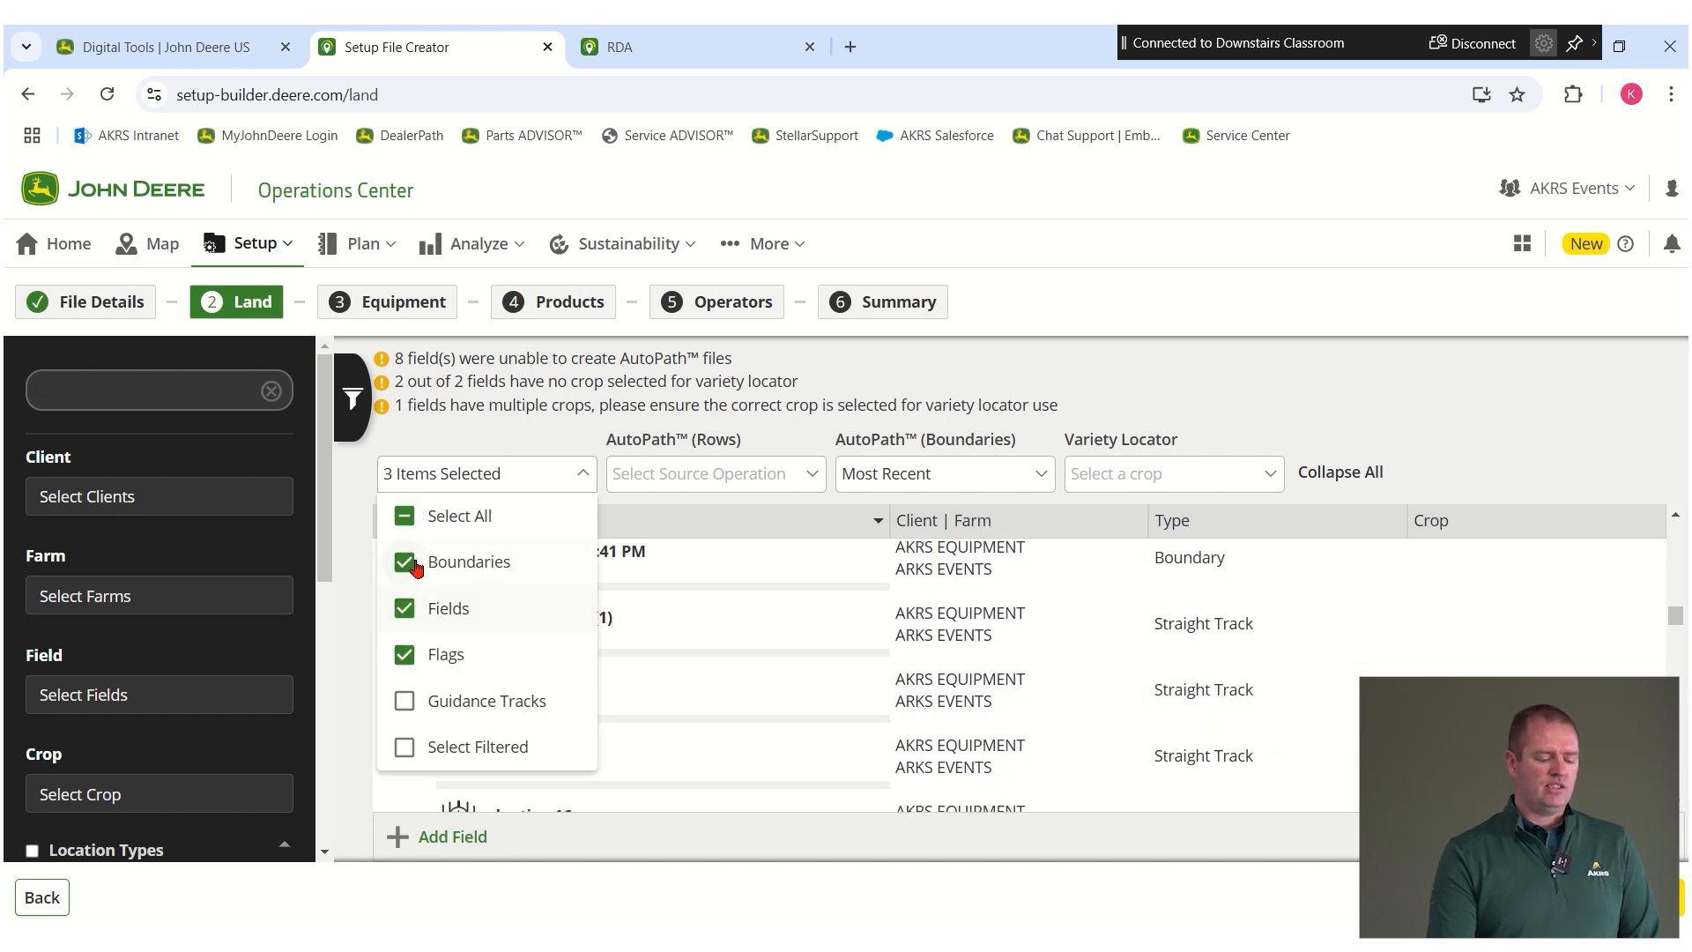
{"action": "left_click", "coordinate": [404, 700]}
{"action": "left_click", "coordinate": [404, 700]}
{"action": "left_click", "coordinate": [576, 476]}
{"action": "scroll", "coordinate": [646, 646], "scroll_direction": "down", "scroll_amount": 5}
{"action": "scroll", "coordinate": [643, 673], "scroll_direction": "down", "scroll_amount": 10}
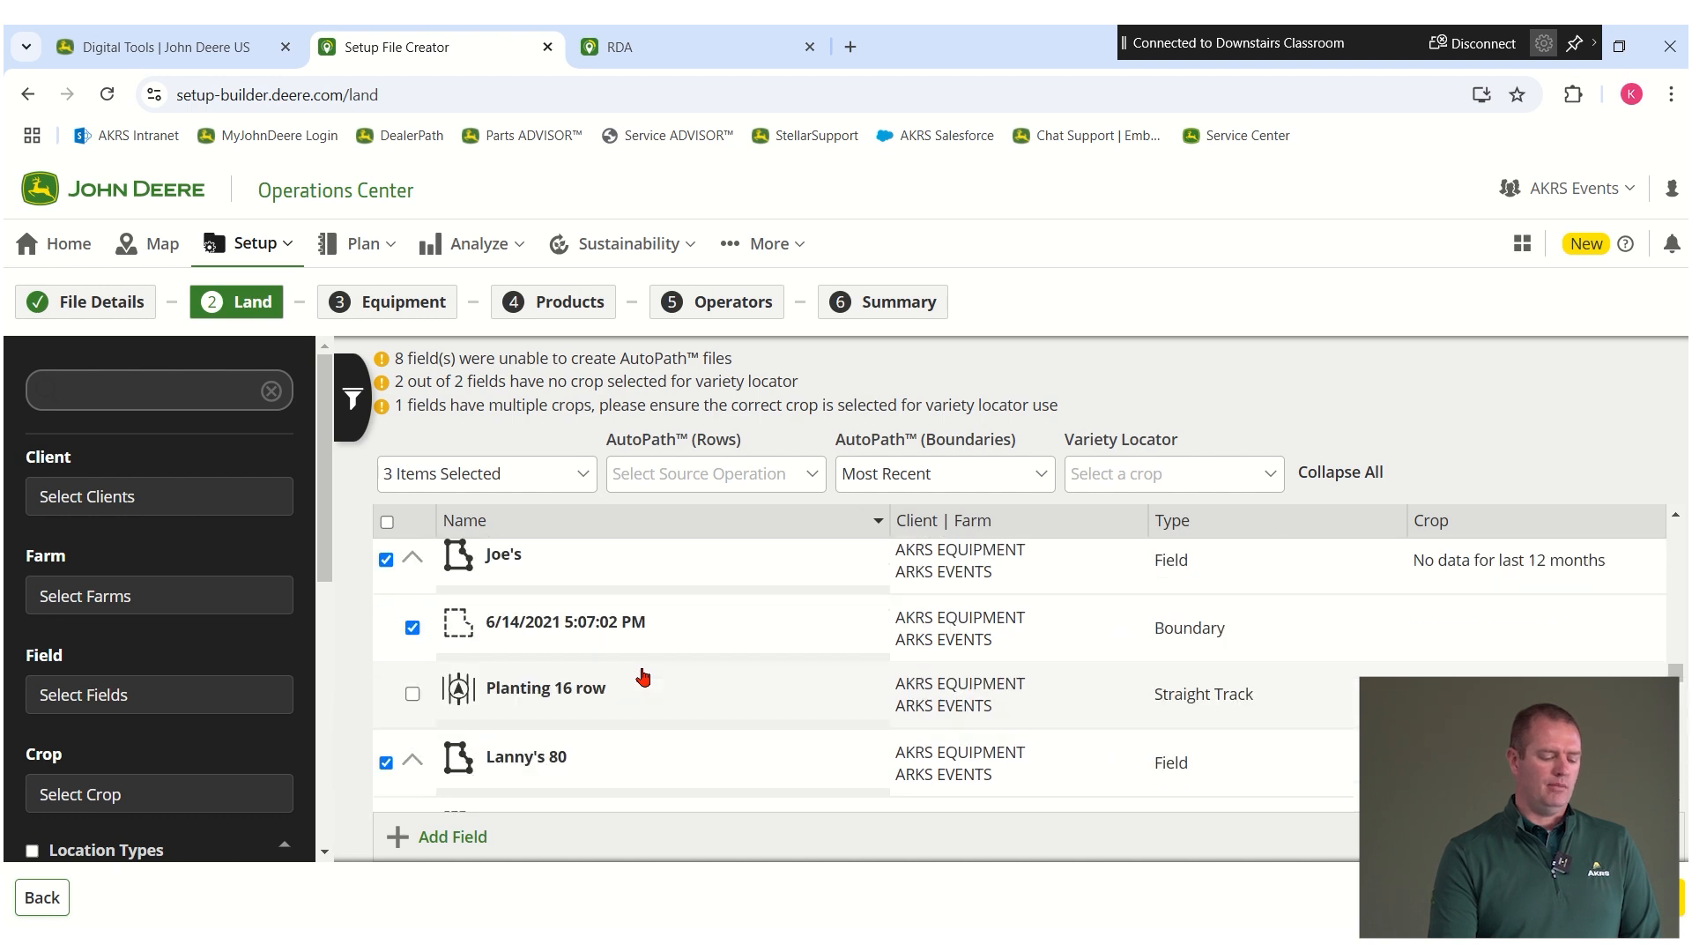
Step: Include guidance tracks in the land selection again so that every asset type is selected
{"action": "left_click", "coordinate": [586, 481]}
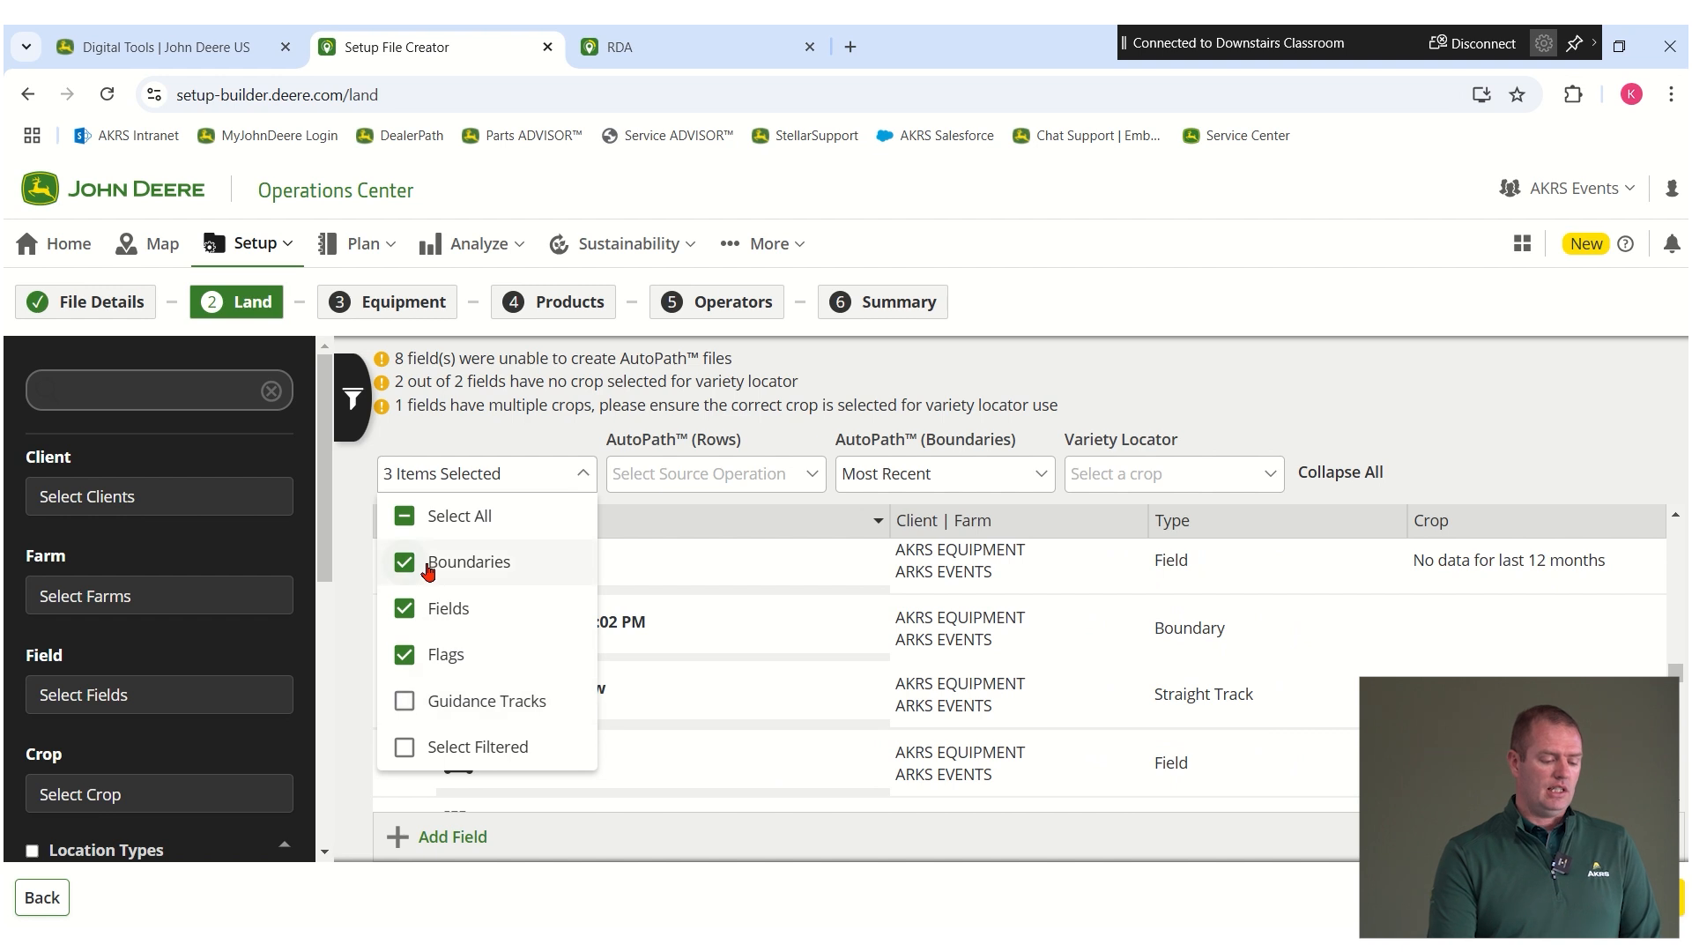
{"action": "left_click", "coordinate": [405, 701]}
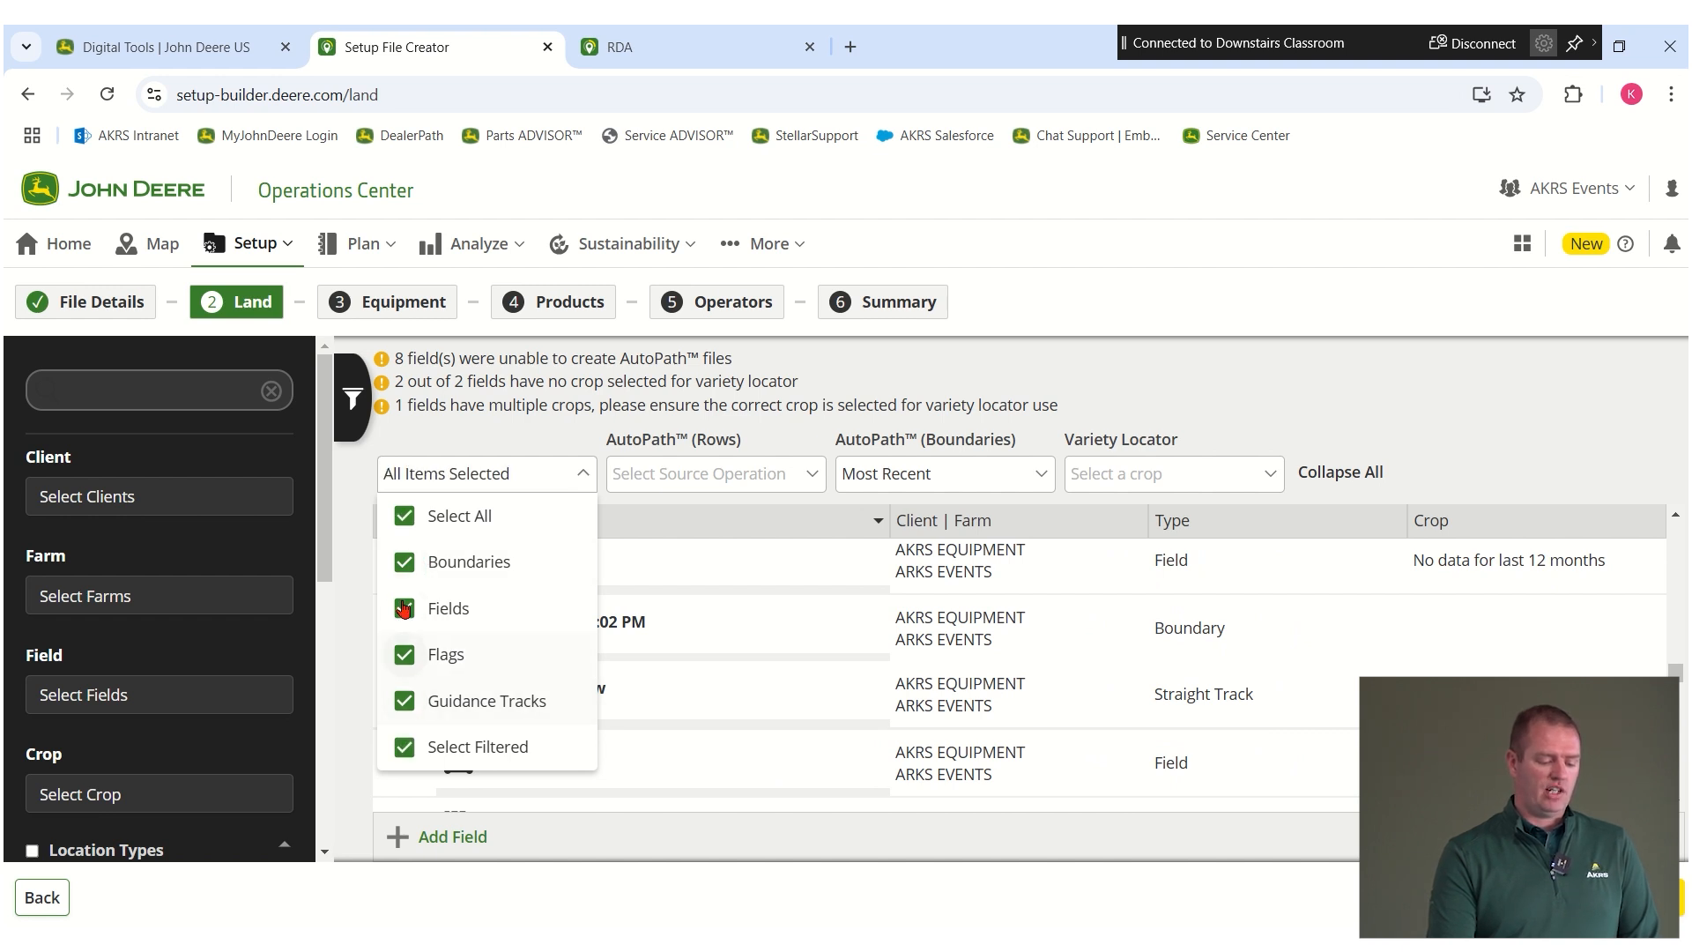
{"action": "left_click", "coordinate": [404, 562]}
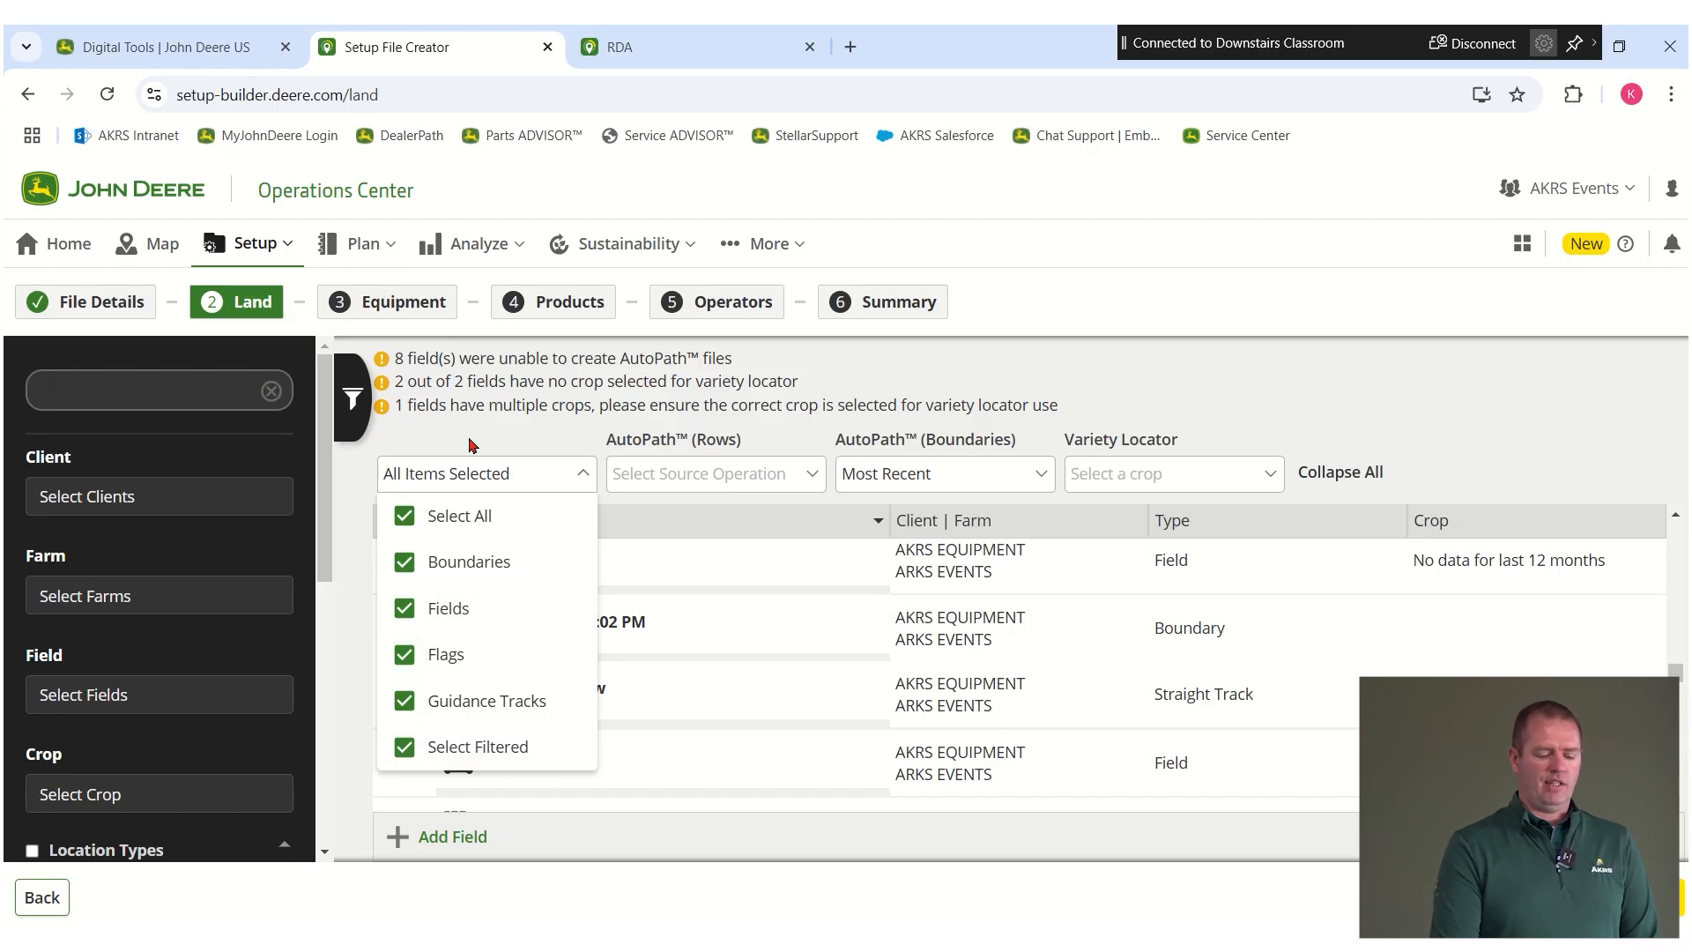
{"action": "left_click", "coordinate": [480, 445]}
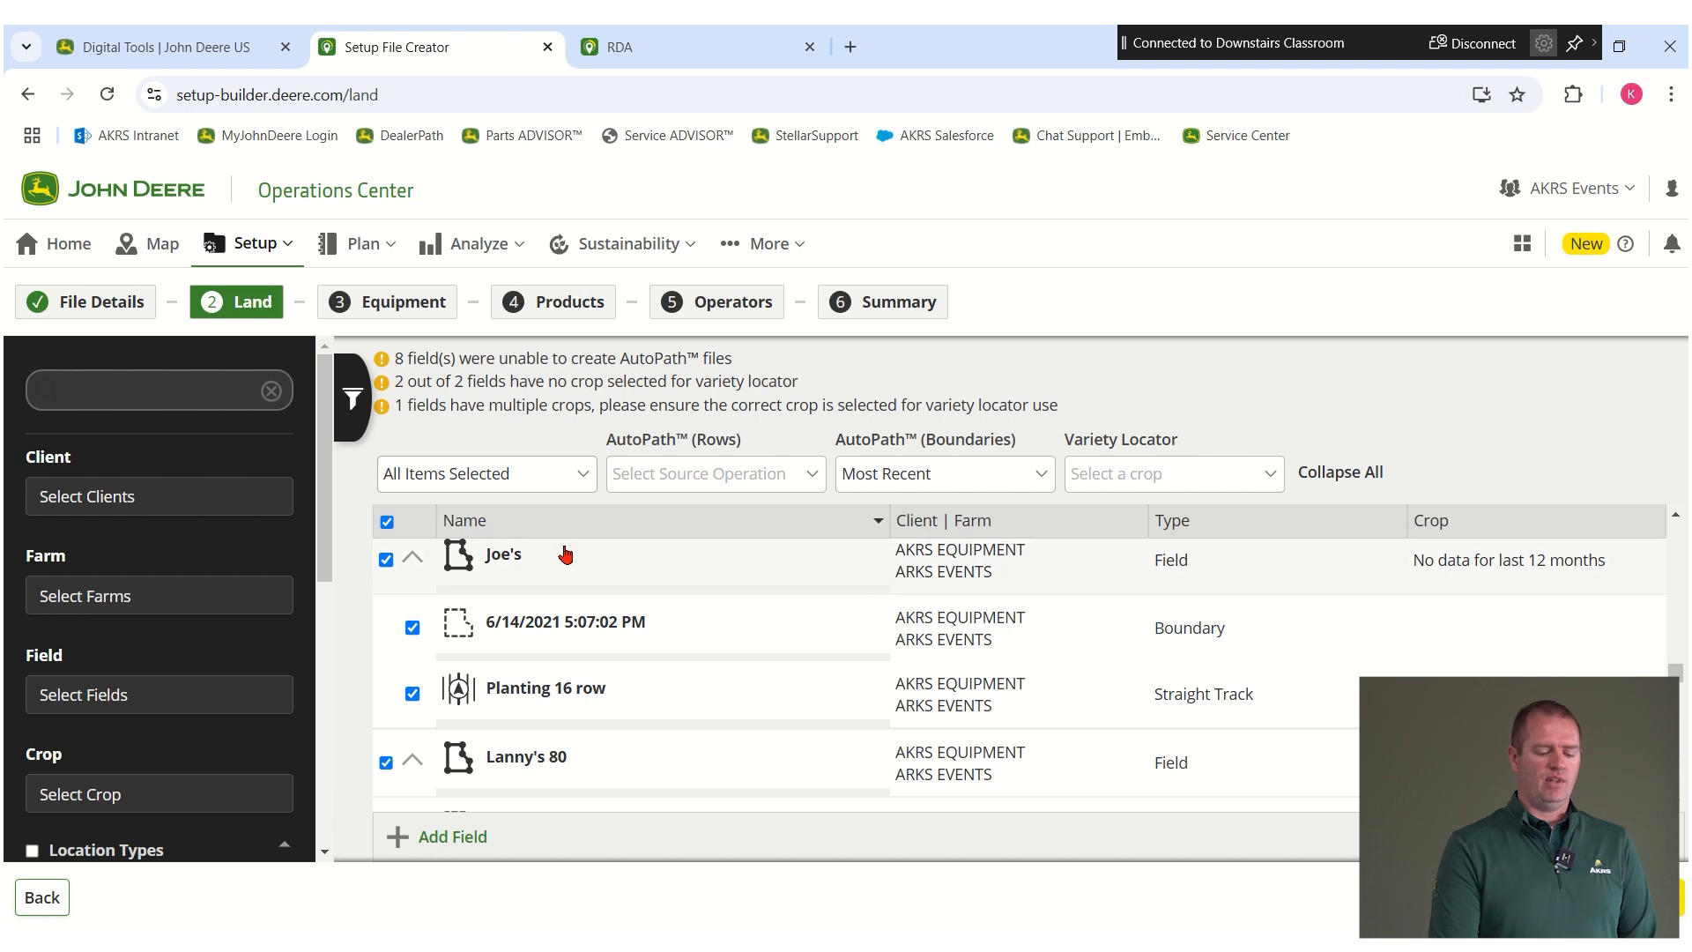
{"action": "scroll", "coordinate": [240, 447], "scroll_direction": "down", "scroll_amount": 3}
{"action": "scroll", "coordinate": [238, 467], "scroll_direction": "up", "scroll_amount": 3}
Step: Examine the client filter choices, the AutoPath (Rows) source operations and the Variety Locator crops without selecting any
{"action": "left_click", "coordinate": [231, 487]}
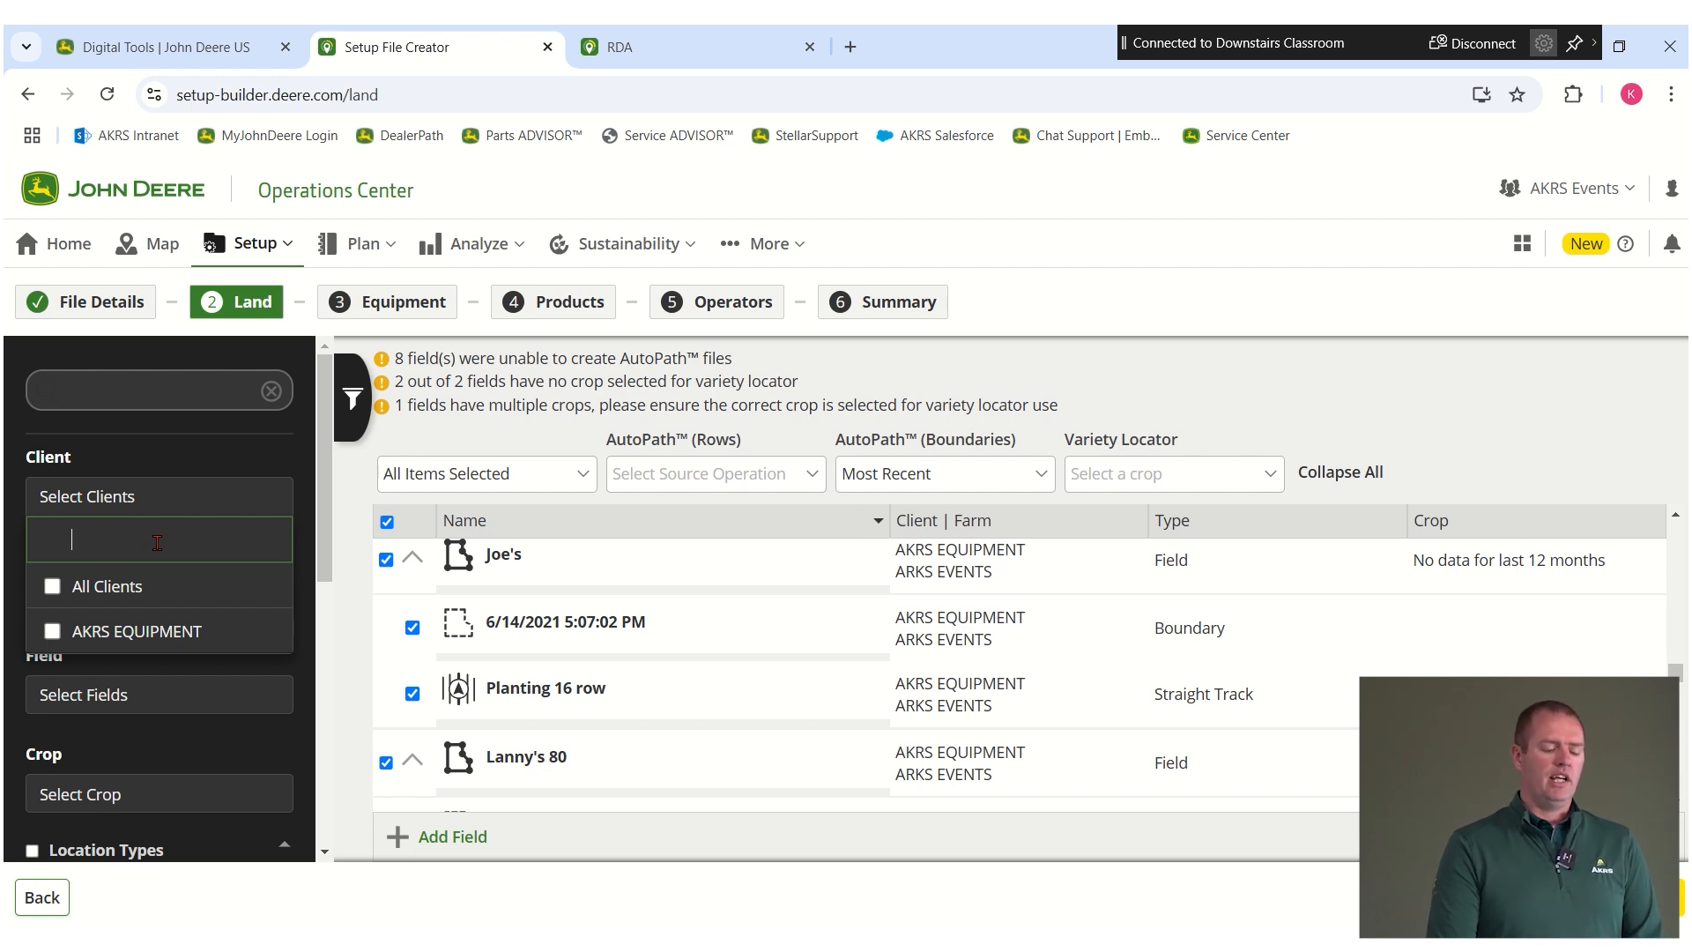
{"action": "left_click", "coordinate": [257, 426]}
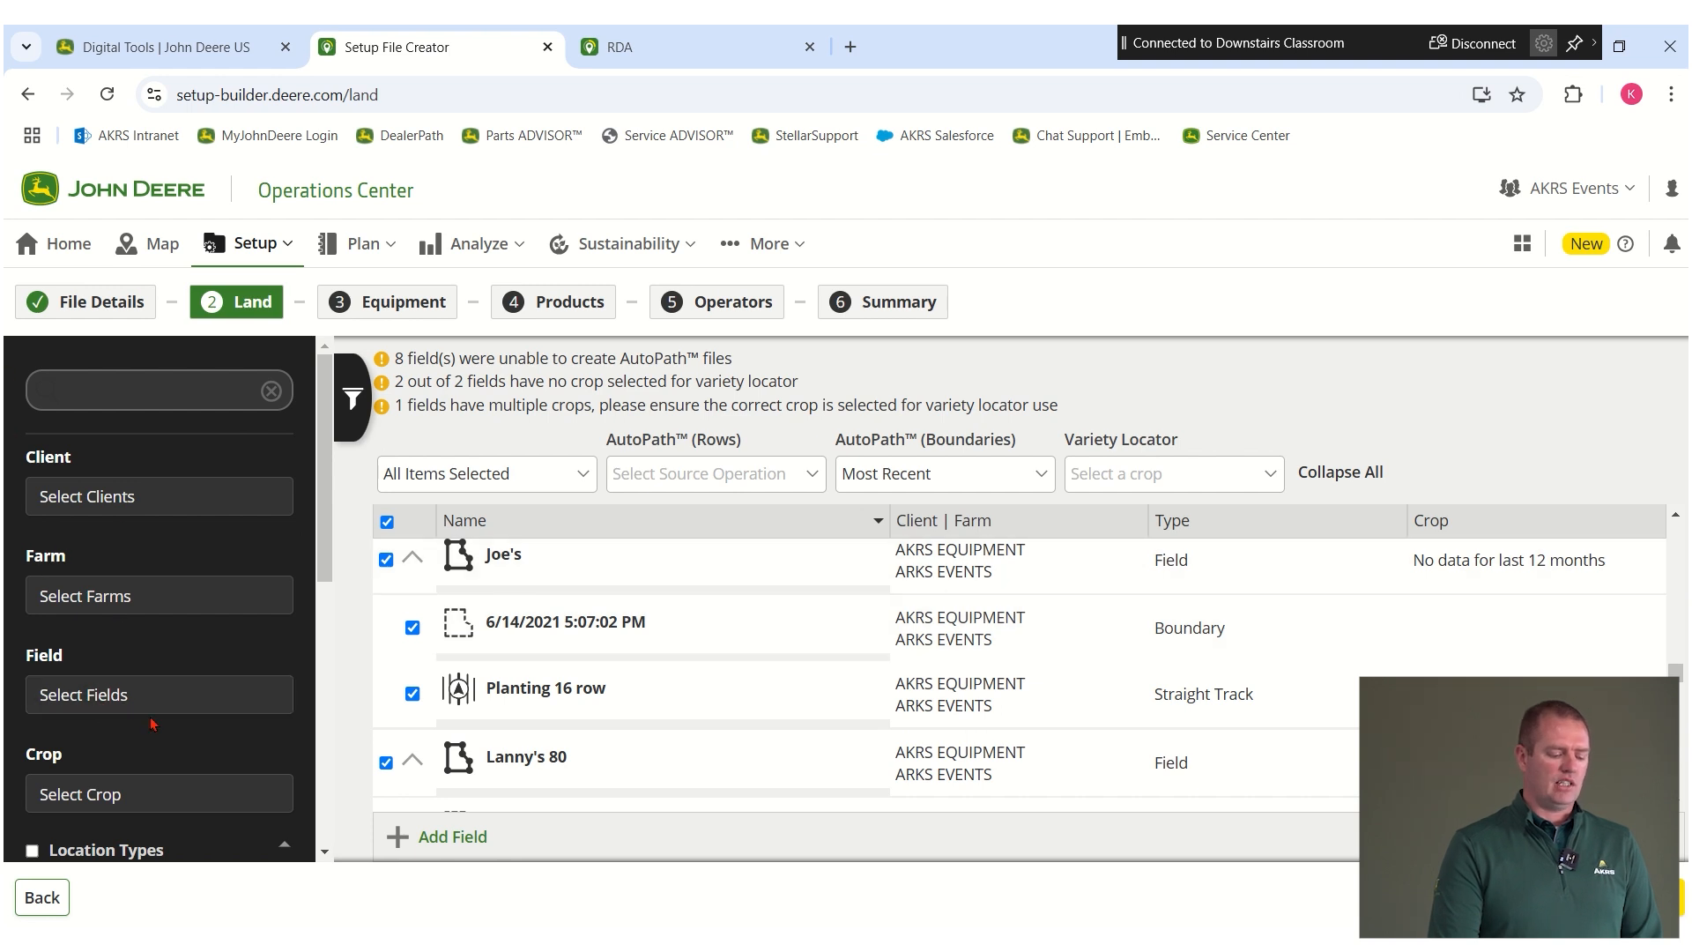
{"action": "scroll", "coordinate": [134, 595], "scroll_direction": "down", "scroll_amount": 3}
{"action": "scroll", "coordinate": [134, 595], "scroll_direction": "up", "scroll_amount": 3}
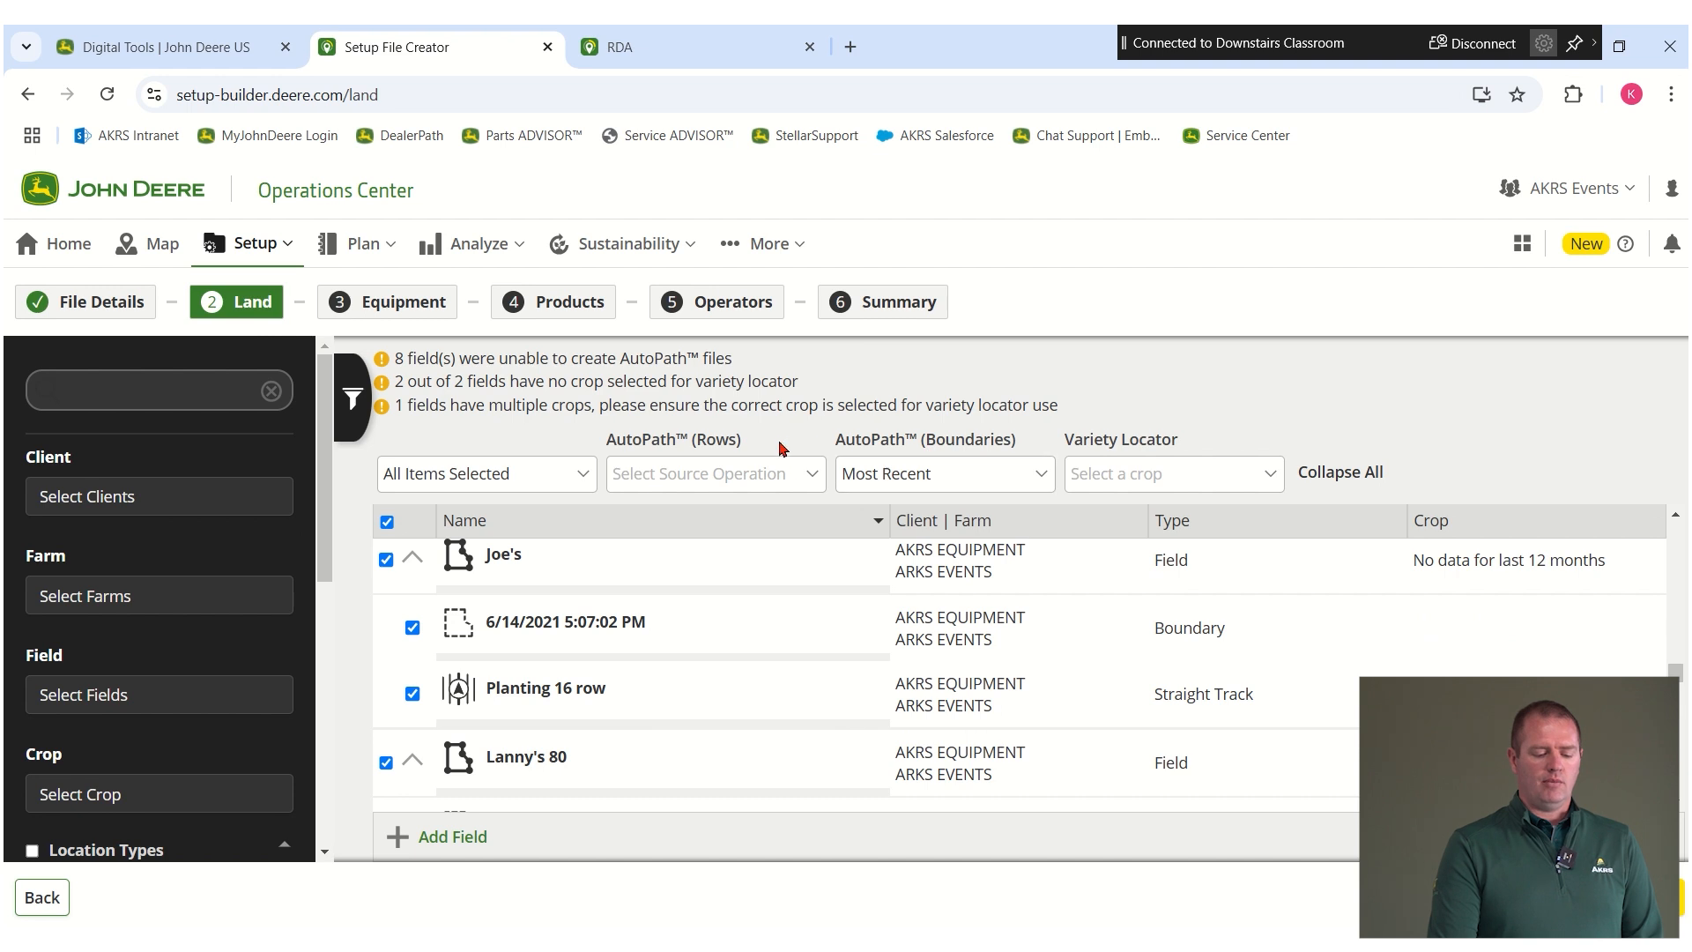
{"action": "left_click", "coordinate": [807, 477]}
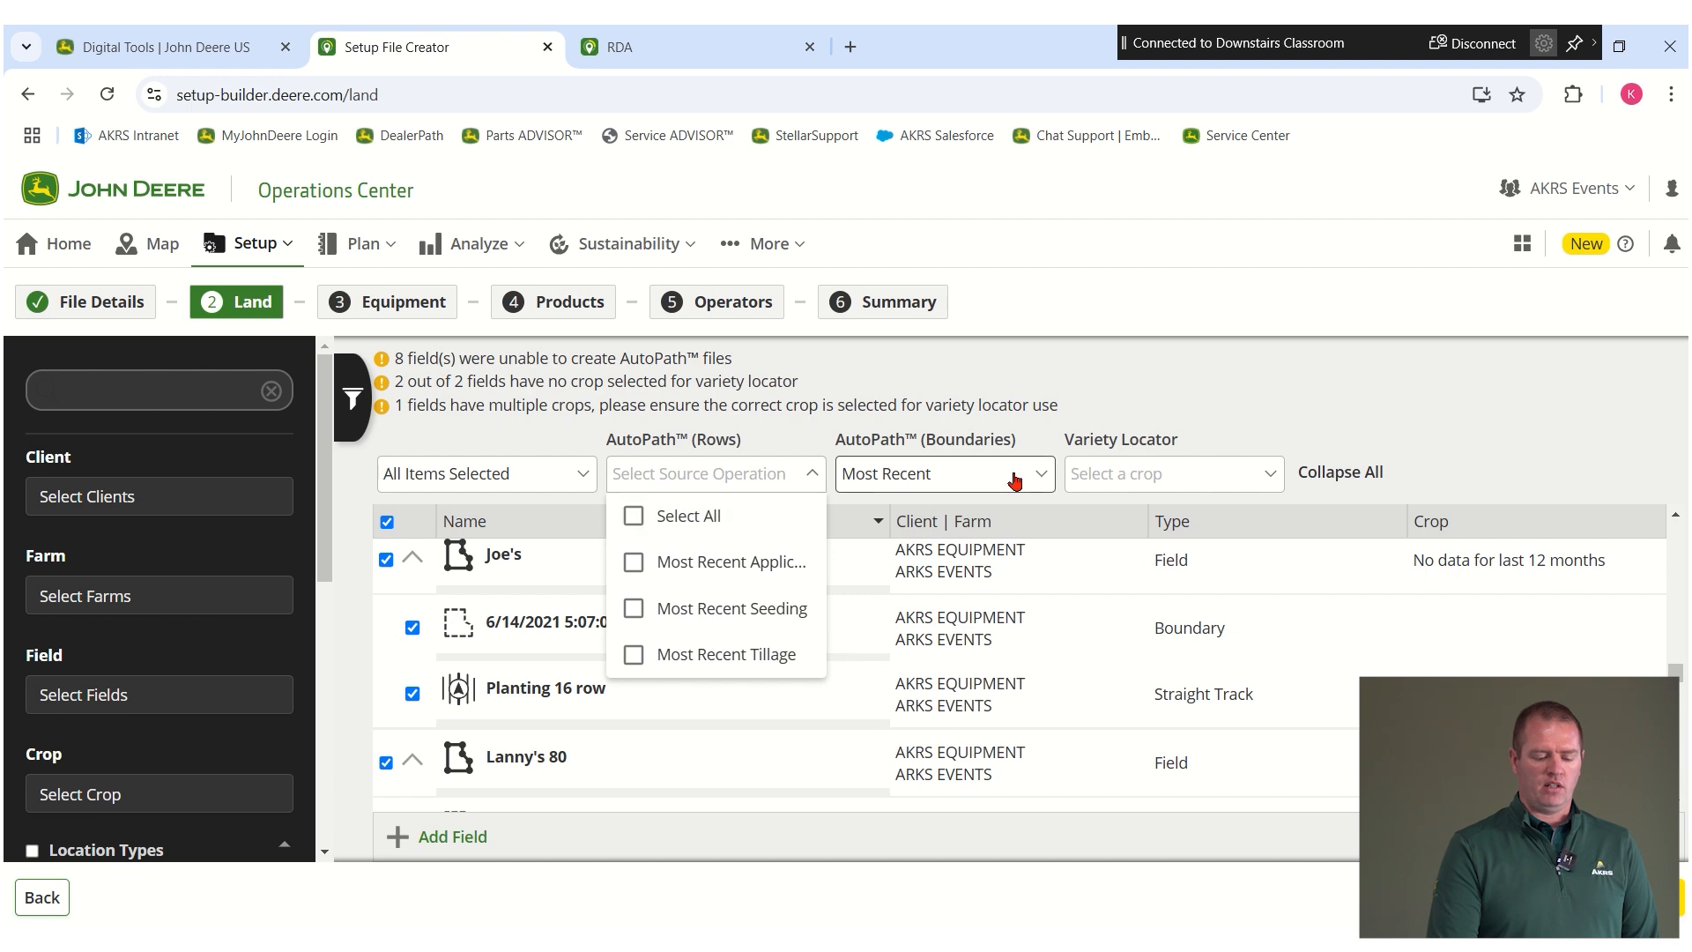
{"action": "left_click", "coordinate": [1061, 410]}
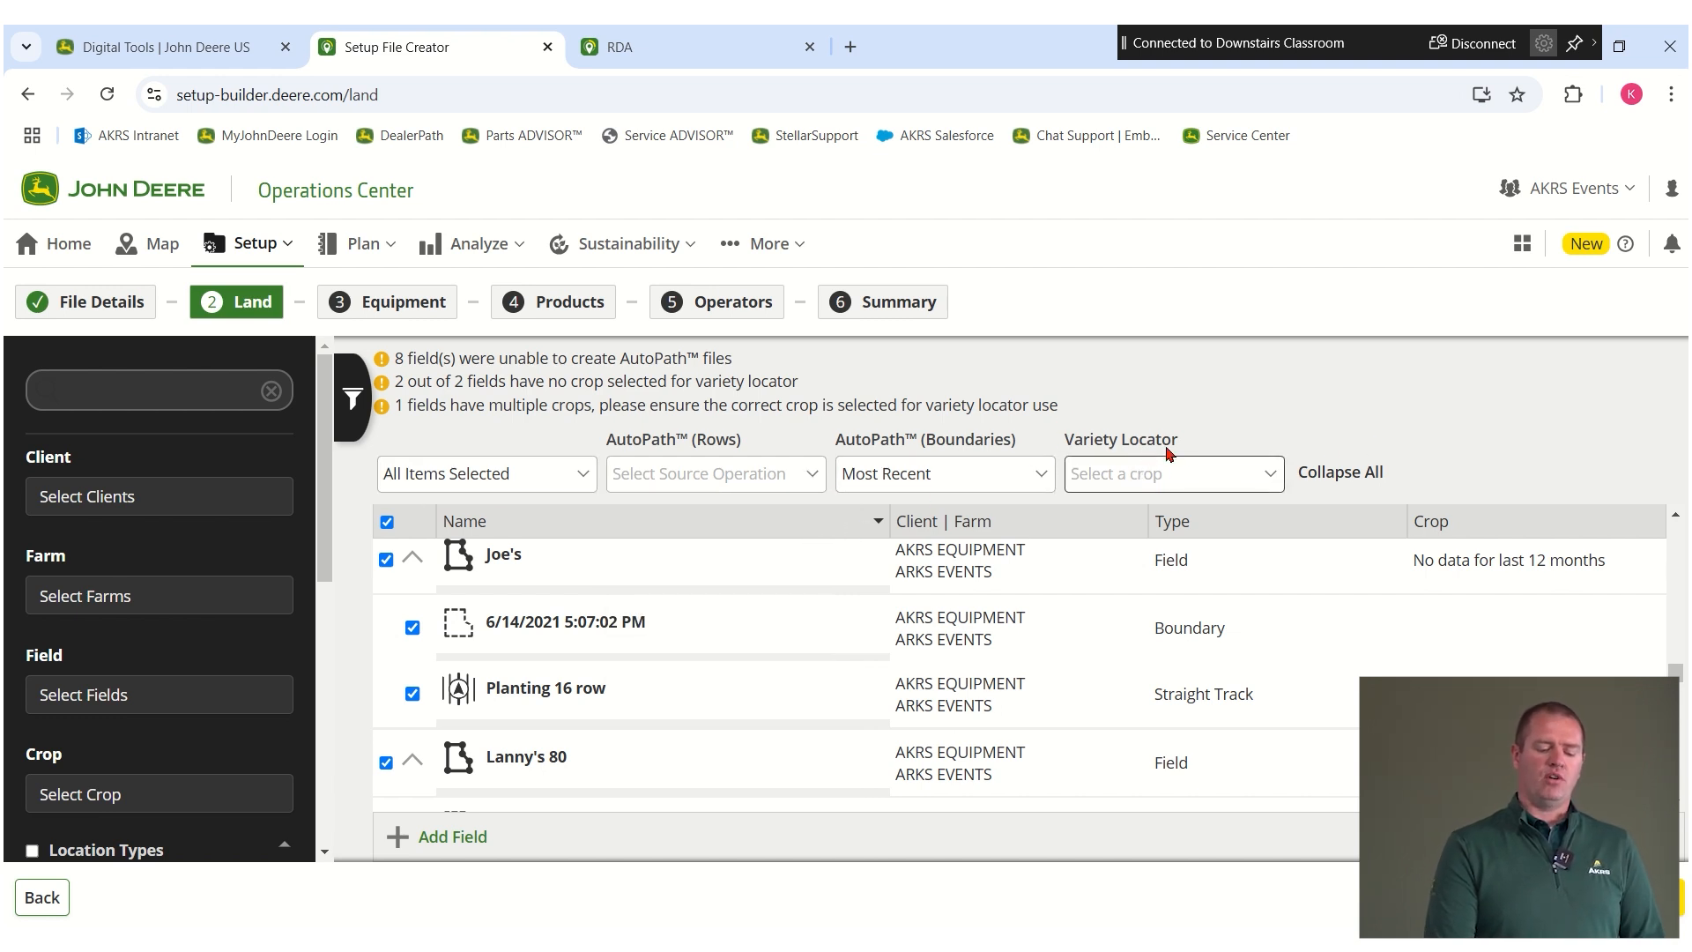
{"action": "left_click", "coordinate": [1205, 476]}
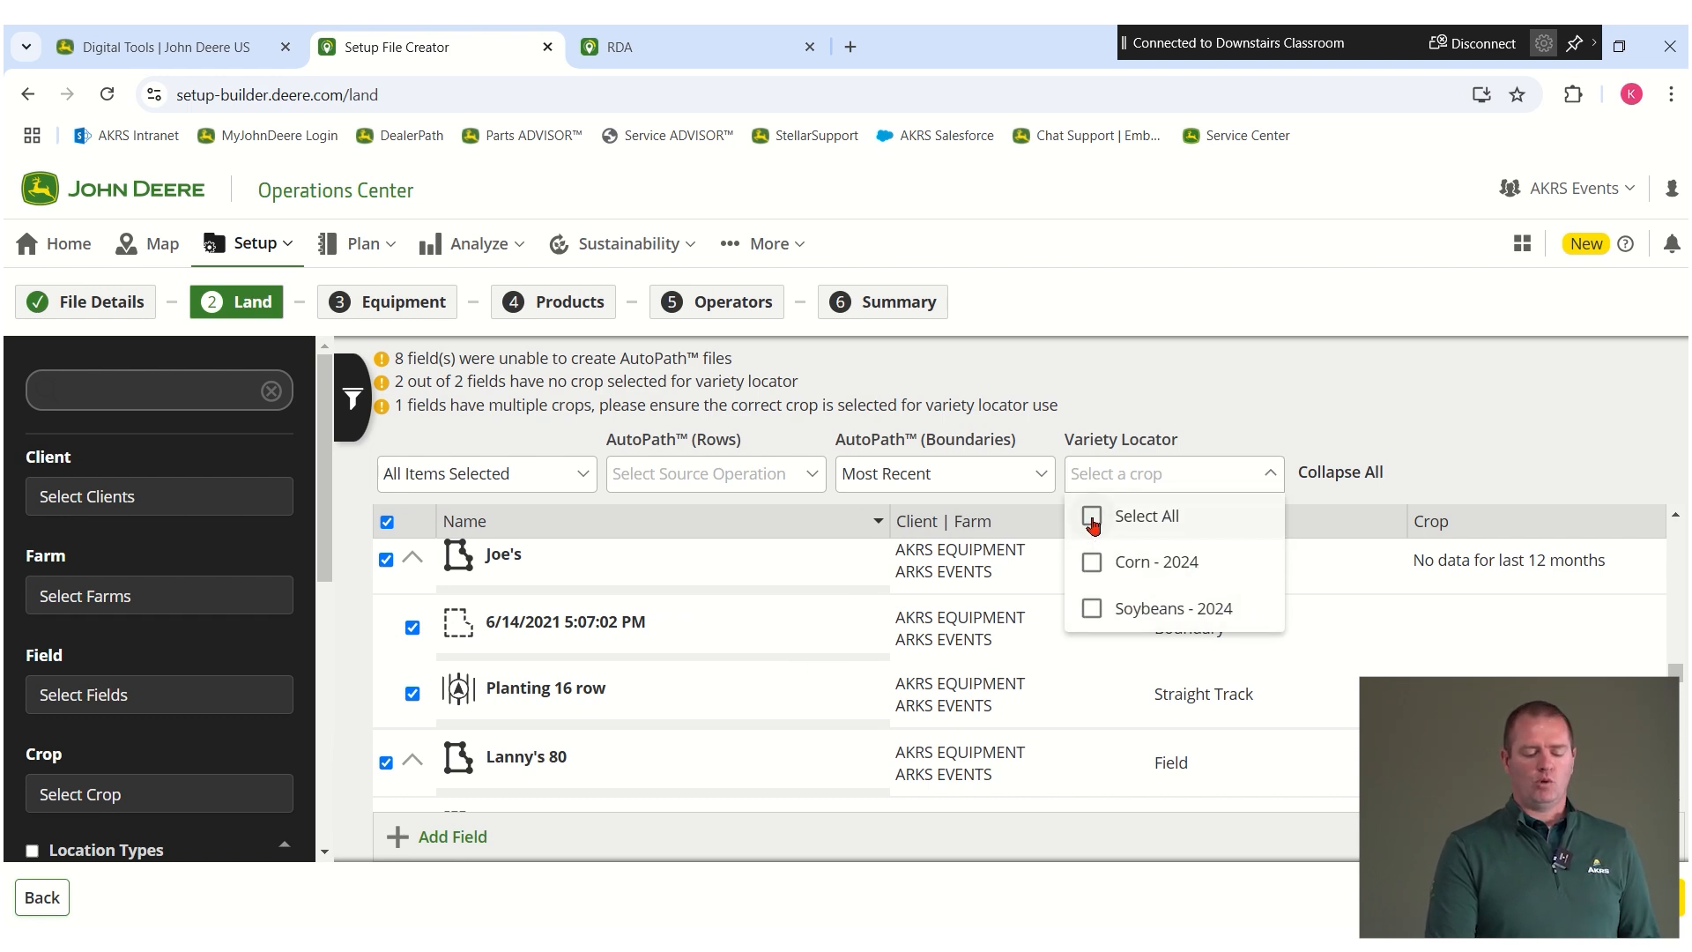
{"action": "left_click", "coordinate": [1280, 376]}
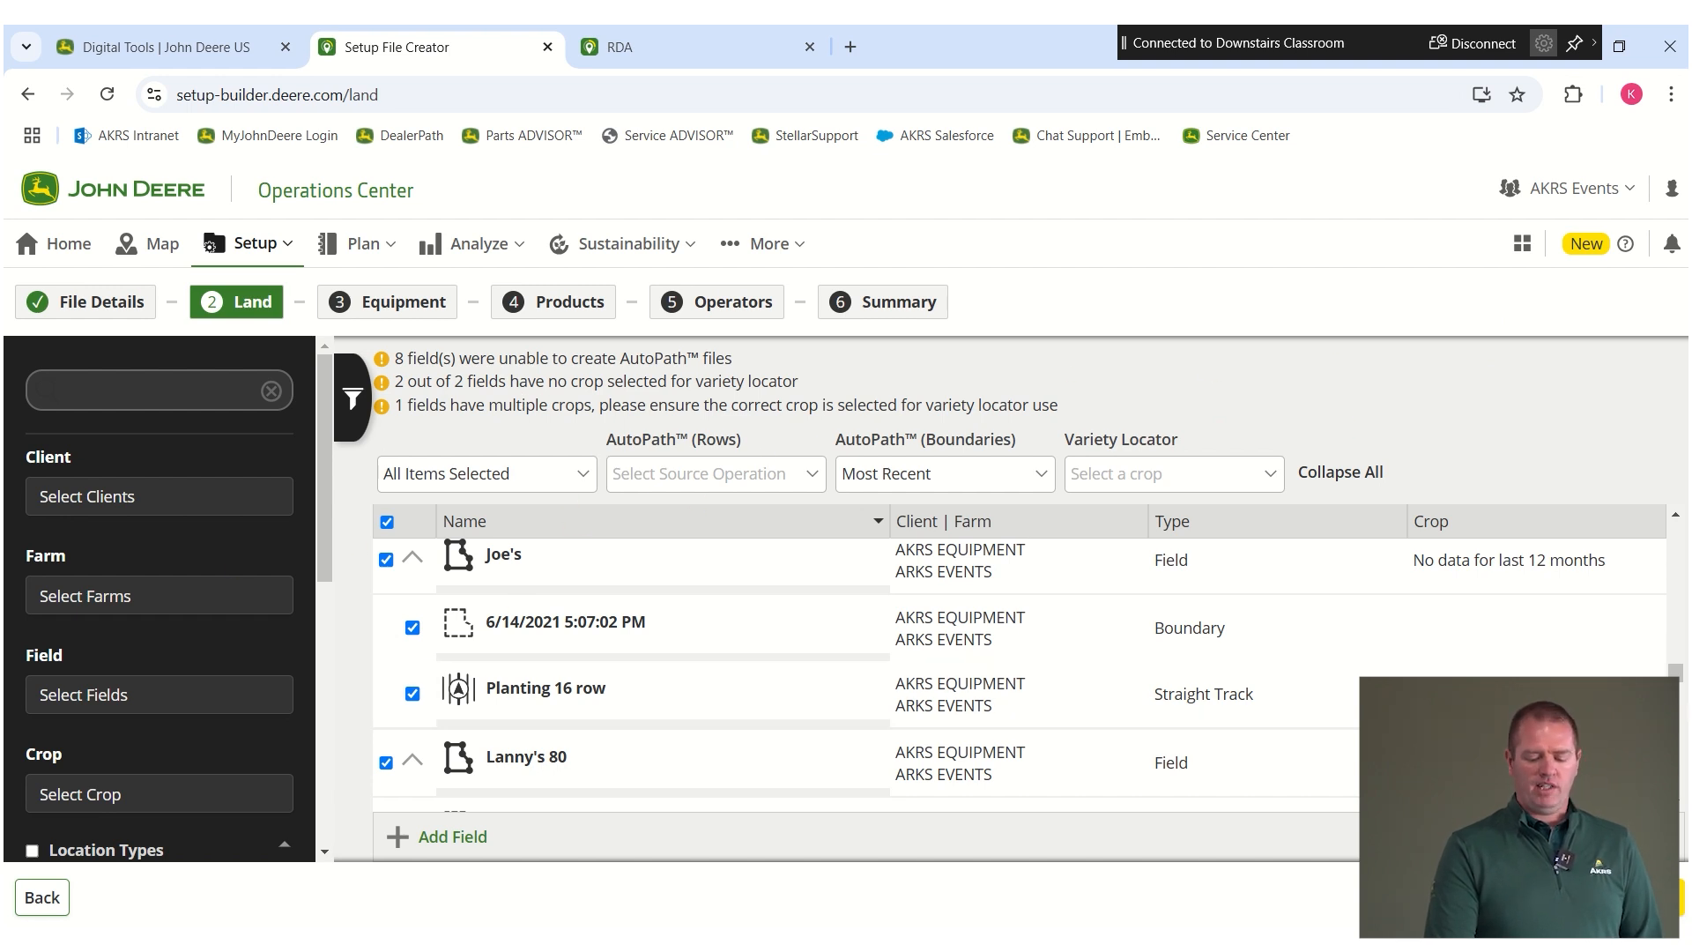
Step: Proceed to the equipment stage, look through the machine list and include all machines in the setup file
{"action": "left_click", "coordinate": [1657, 897]}
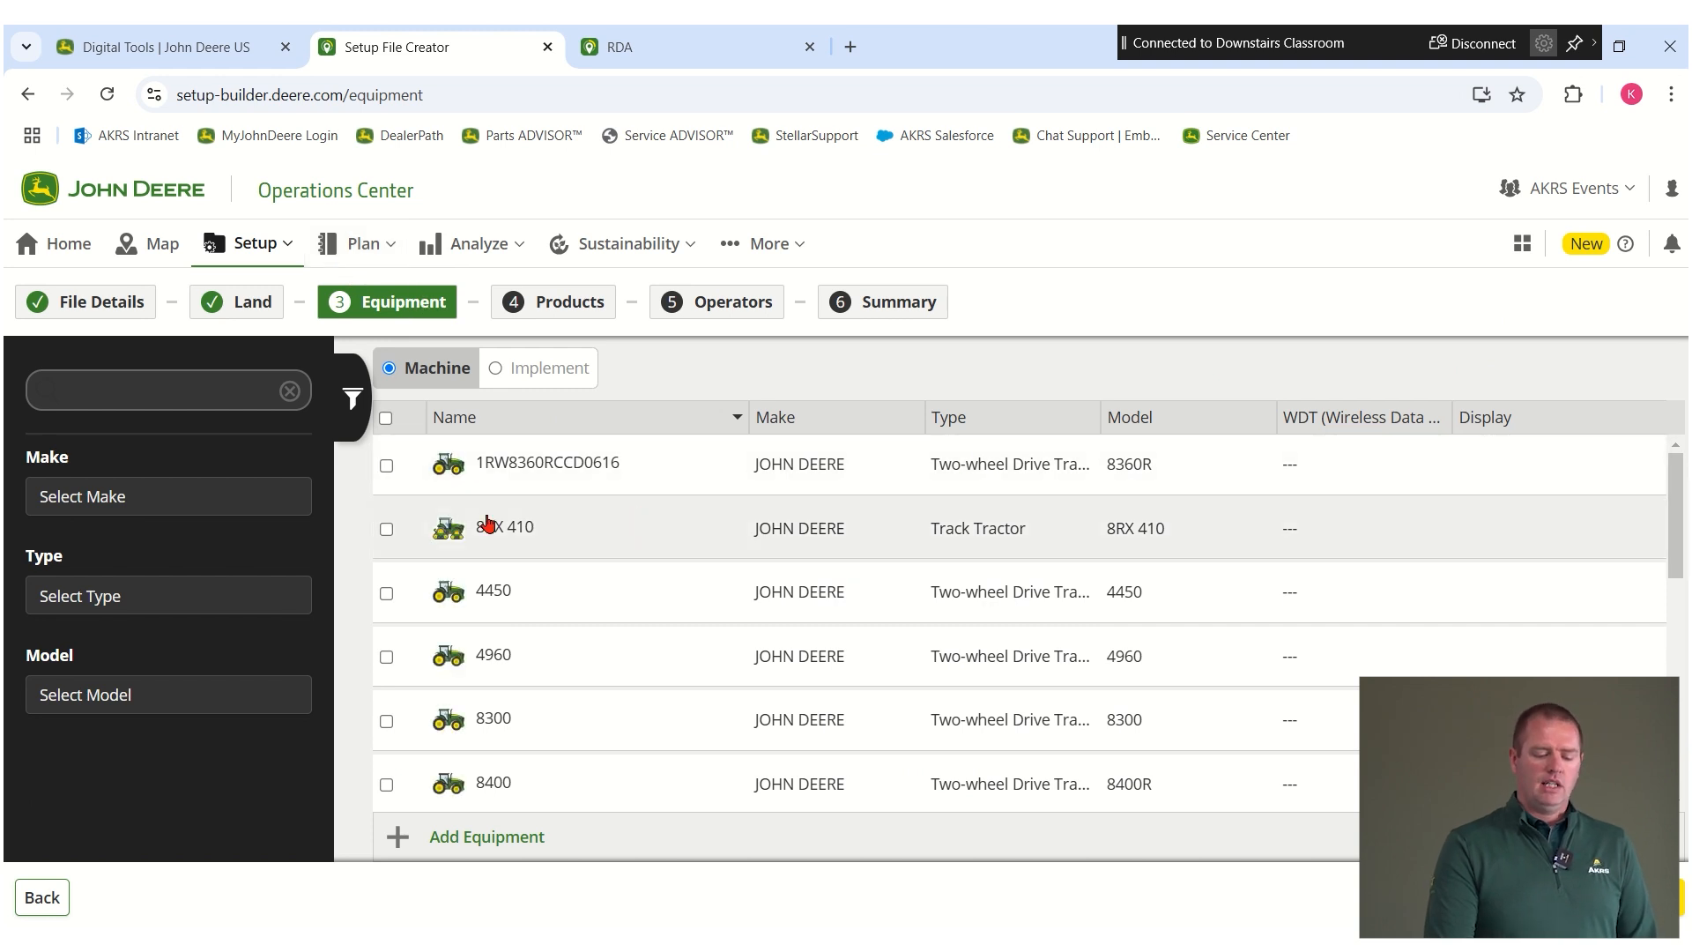
{"action": "scroll", "coordinate": [493, 529], "scroll_direction": "down", "scroll_amount": 5}
{"action": "scroll", "coordinate": [591, 597], "scroll_direction": "down", "scroll_amount": 3}
{"action": "scroll", "coordinate": [594, 593], "scroll_direction": "up", "scroll_amount": 10}
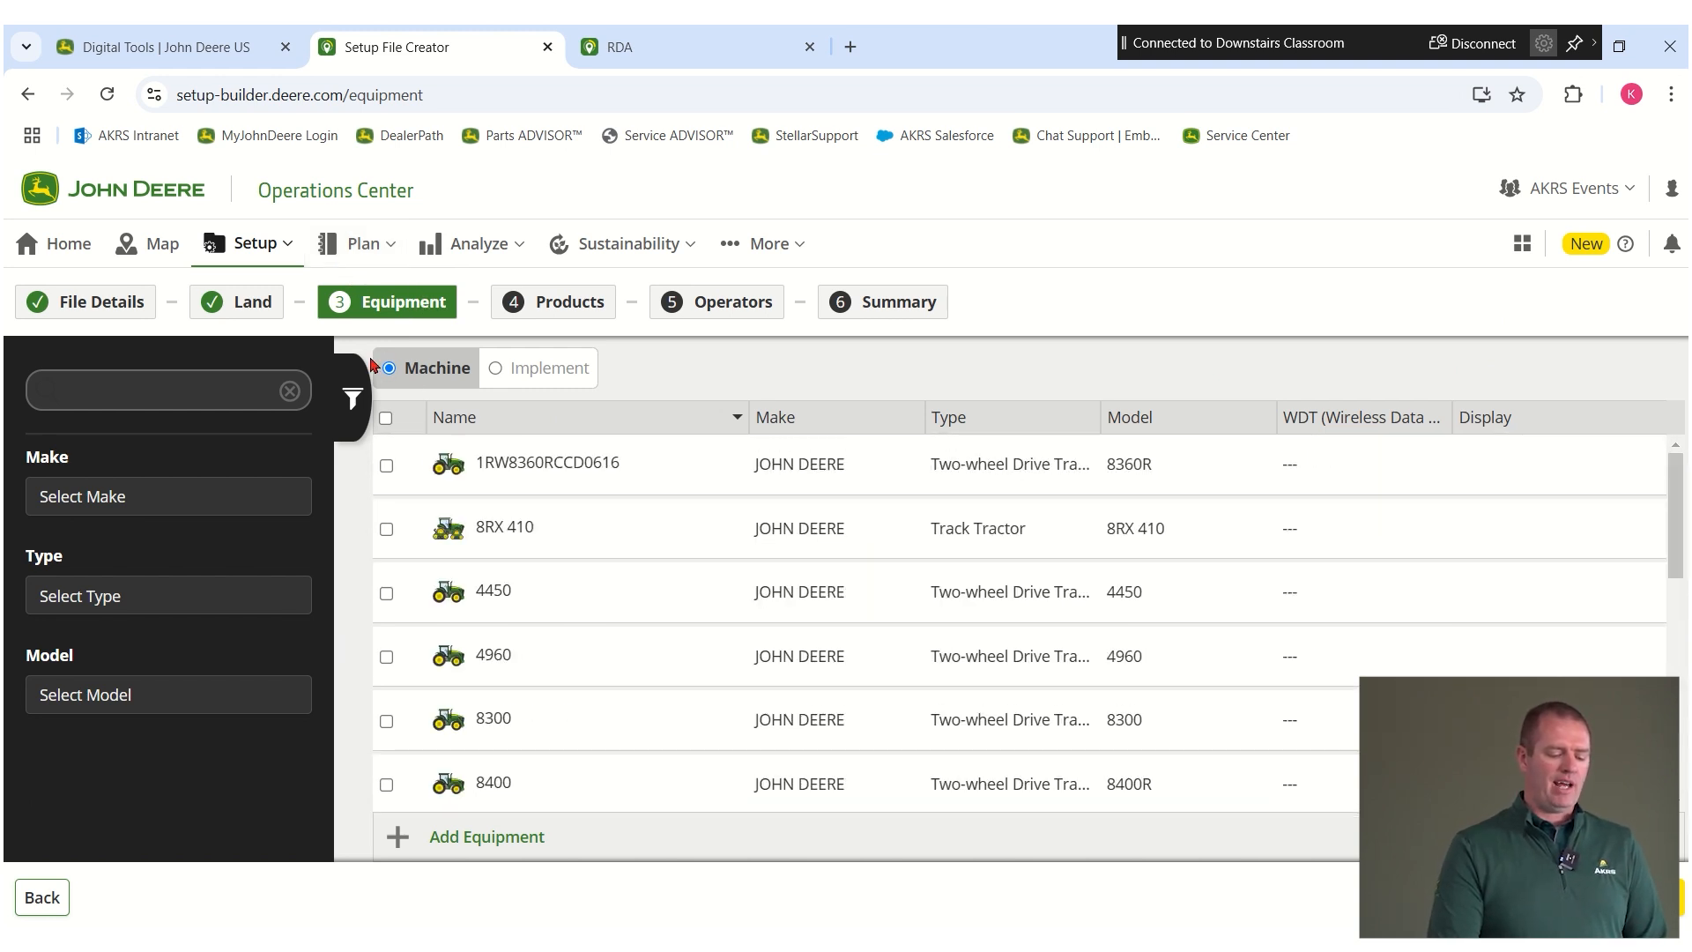
{"action": "left_click", "coordinate": [385, 417]}
Step: Include all implements in the setup file and check the implement list
{"action": "left_click", "coordinate": [547, 368]}
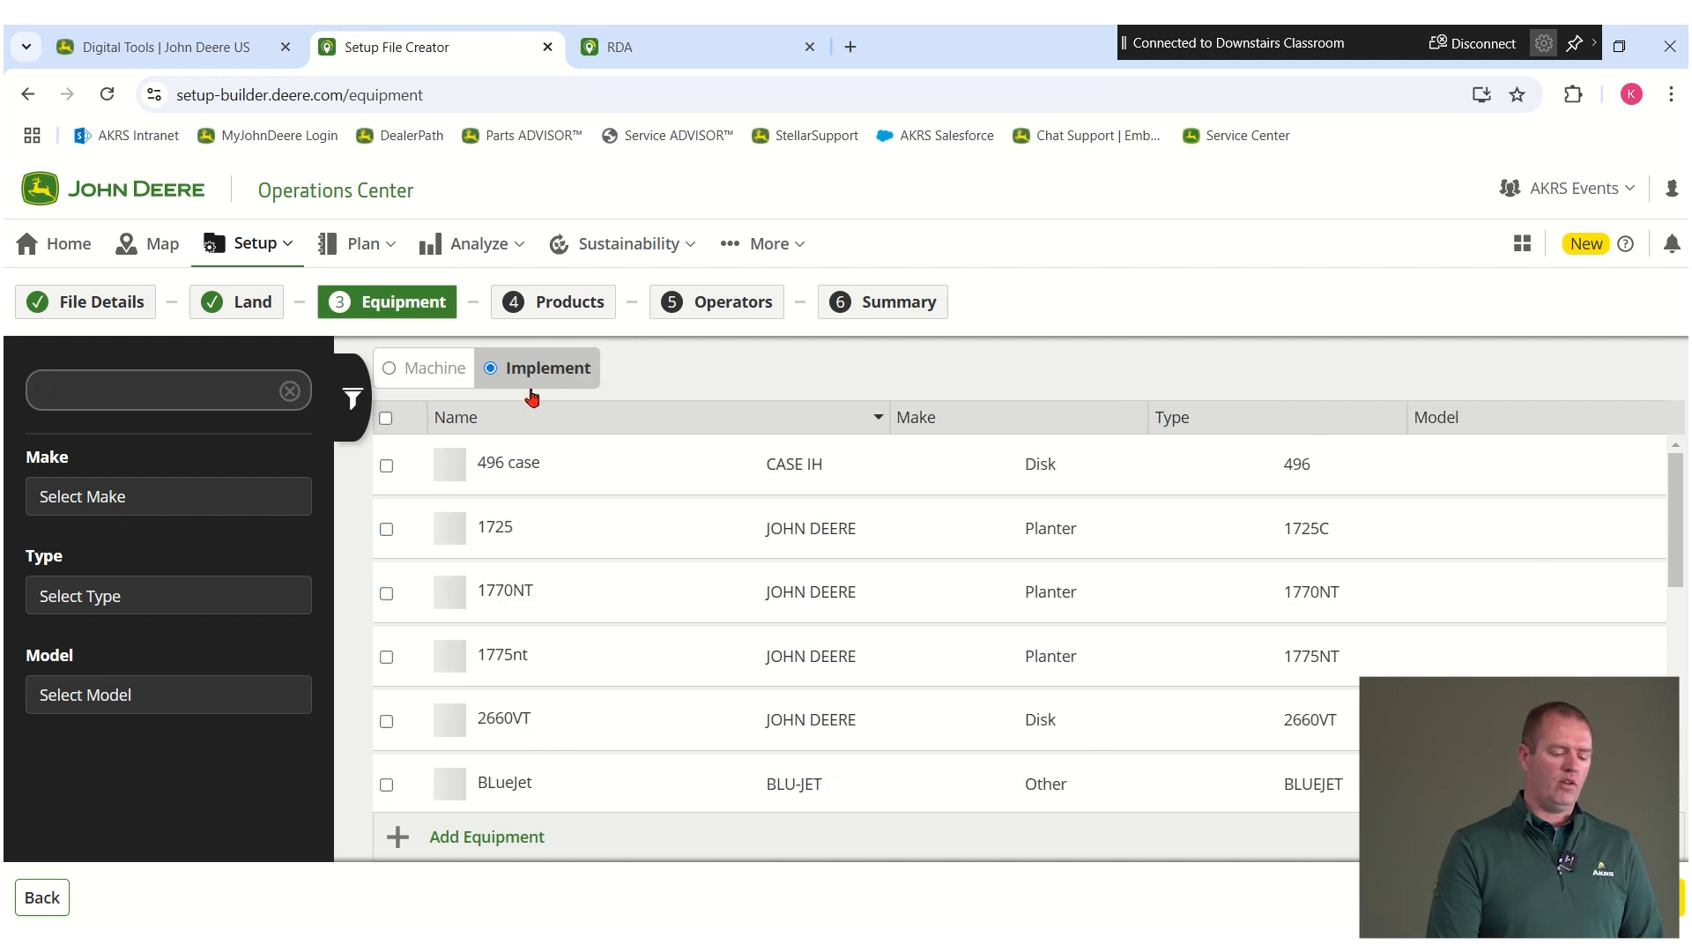
{"action": "left_click", "coordinate": [385, 418]}
{"action": "scroll", "coordinate": [793, 546], "scroll_direction": "down", "scroll_amount": 3}
{"action": "scroll", "coordinate": [827, 529], "scroll_direction": "up", "scroll_amount": 3}
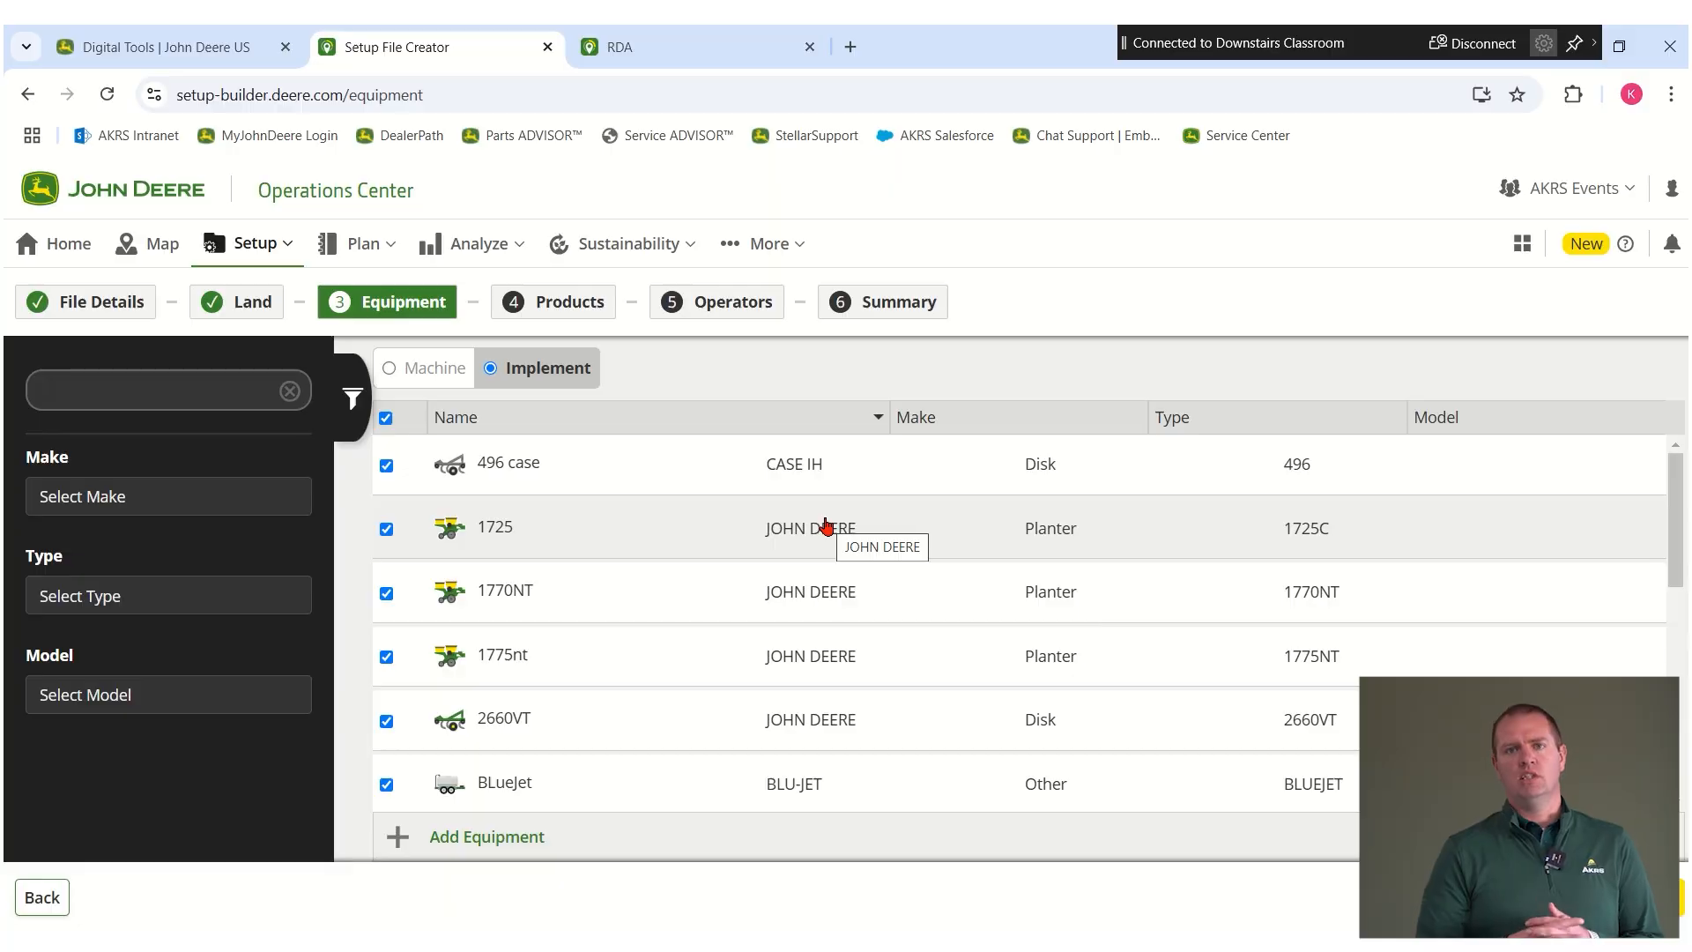
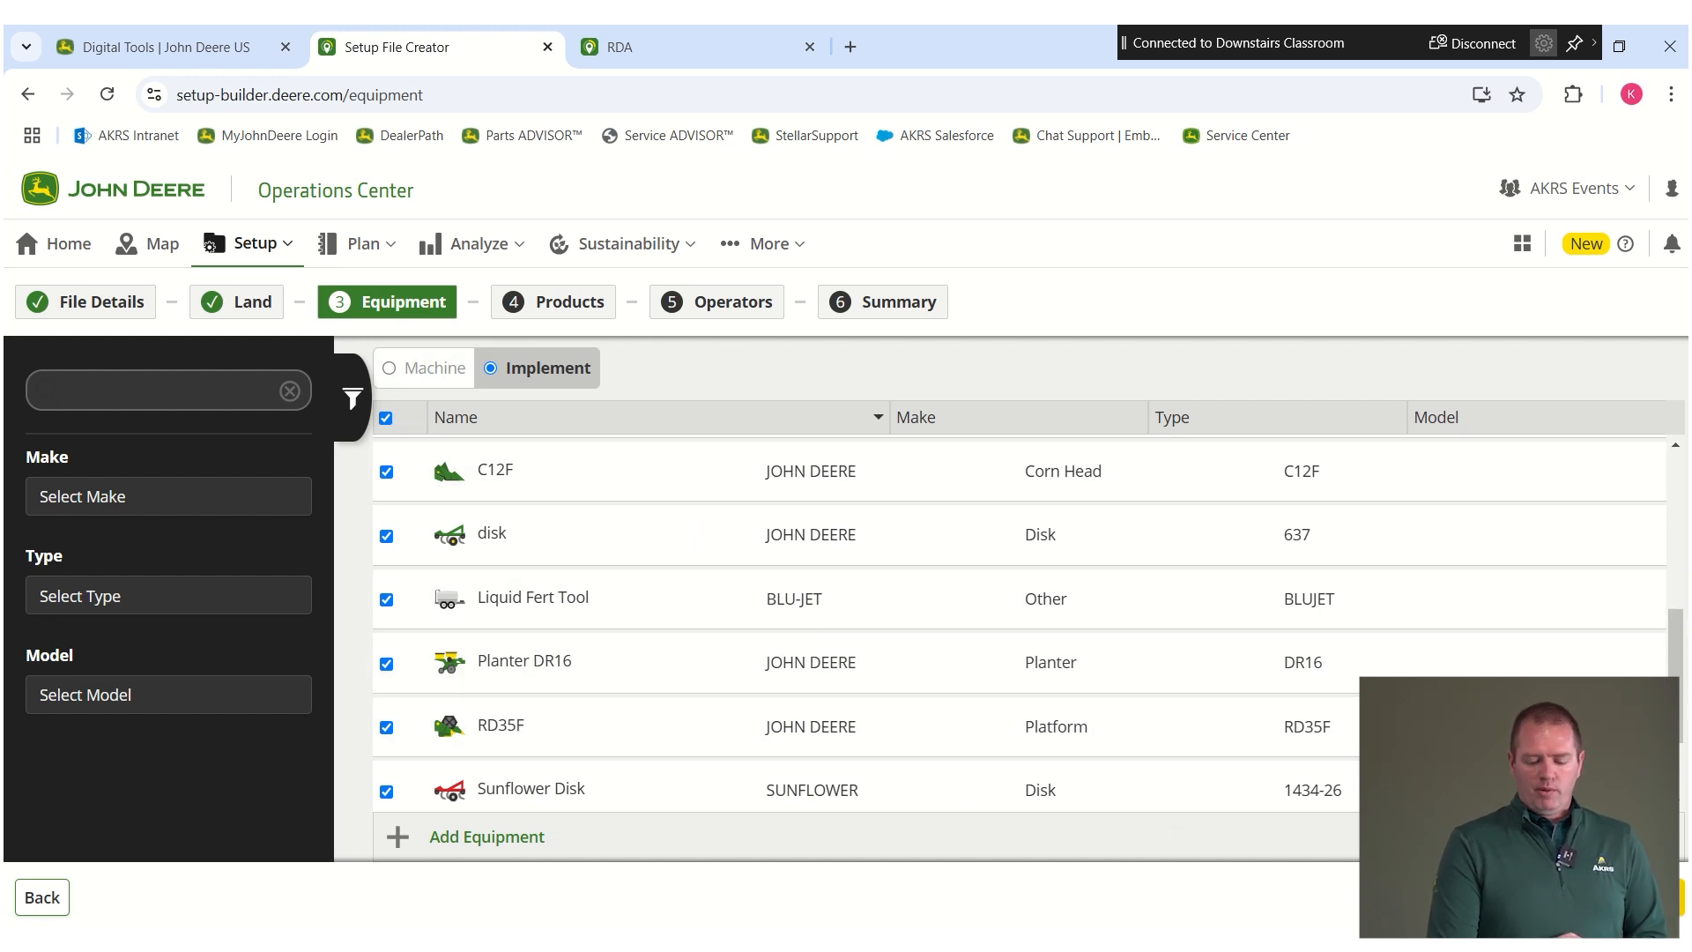
Step: Include all products and all mixes in the setup file
{"action": "left_click", "coordinate": [599, 304]}
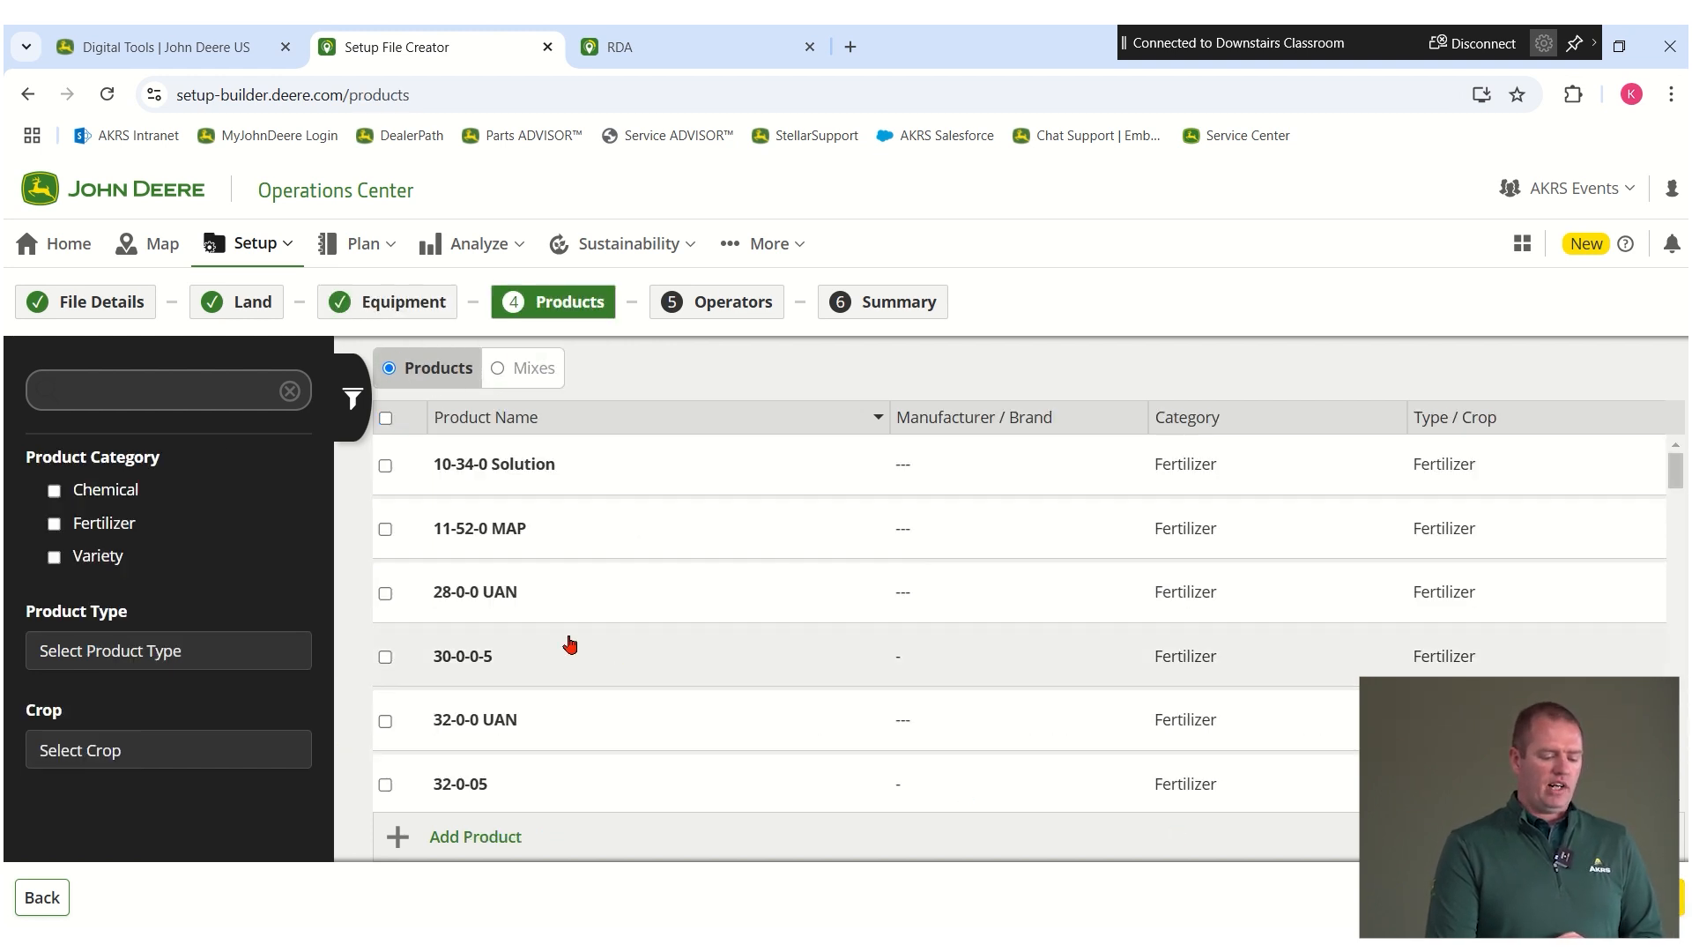
{"action": "left_click", "coordinate": [385, 420]}
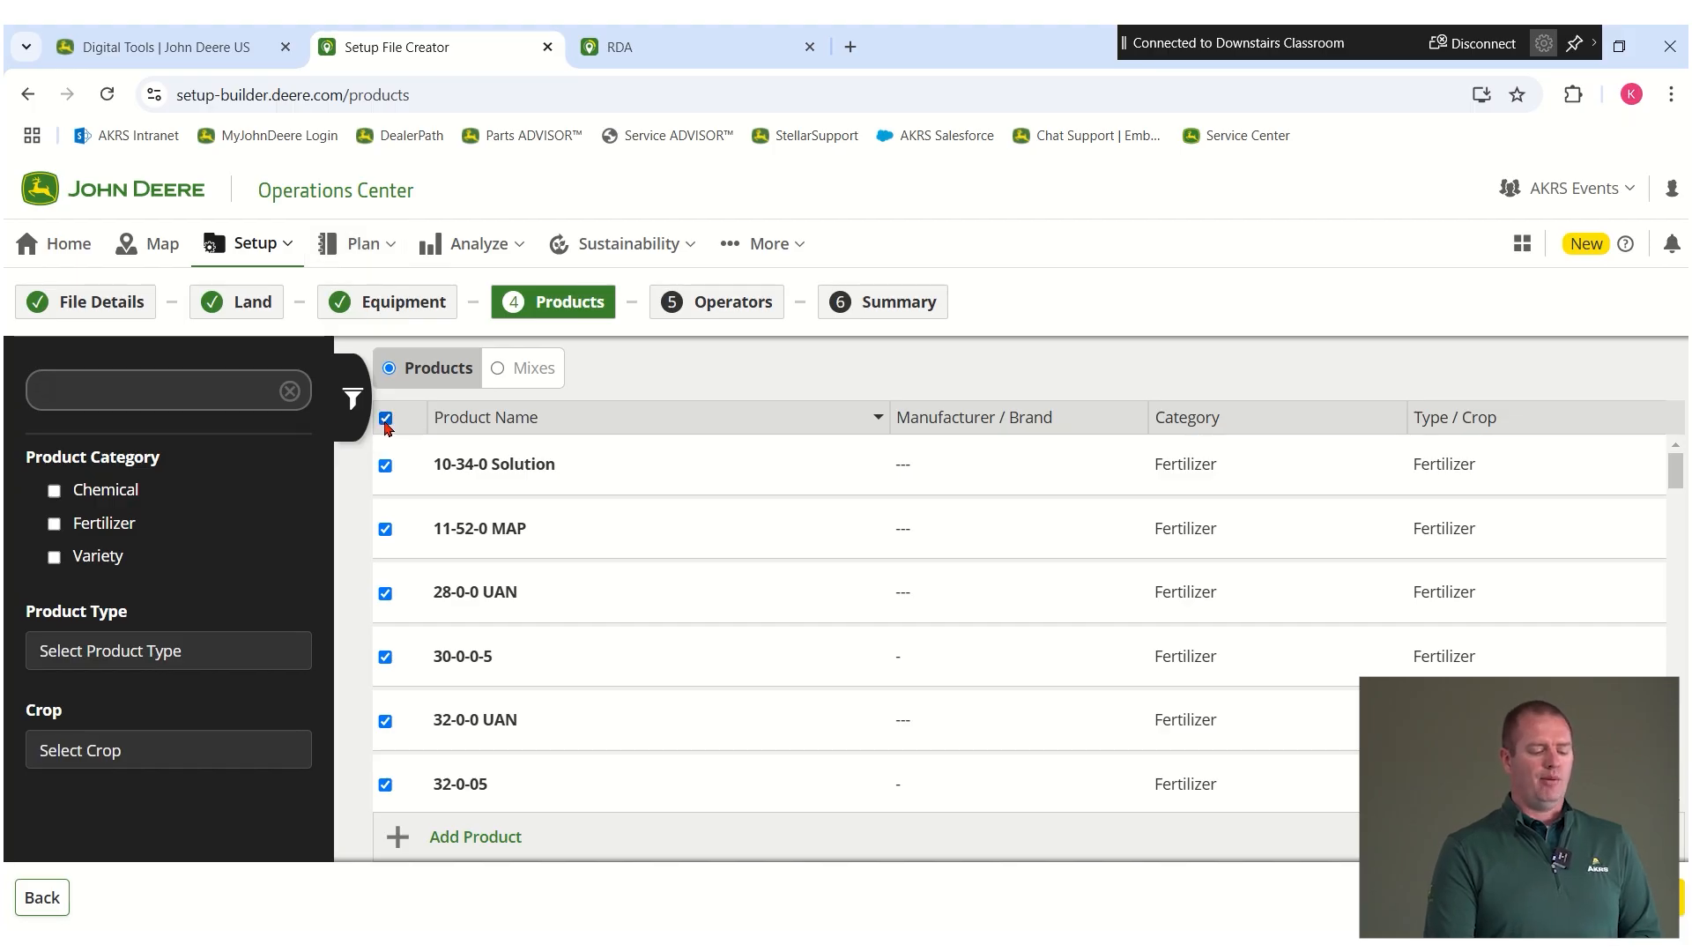
{"action": "left_click", "coordinate": [515, 368]}
{"action": "left_click", "coordinate": [385, 418]}
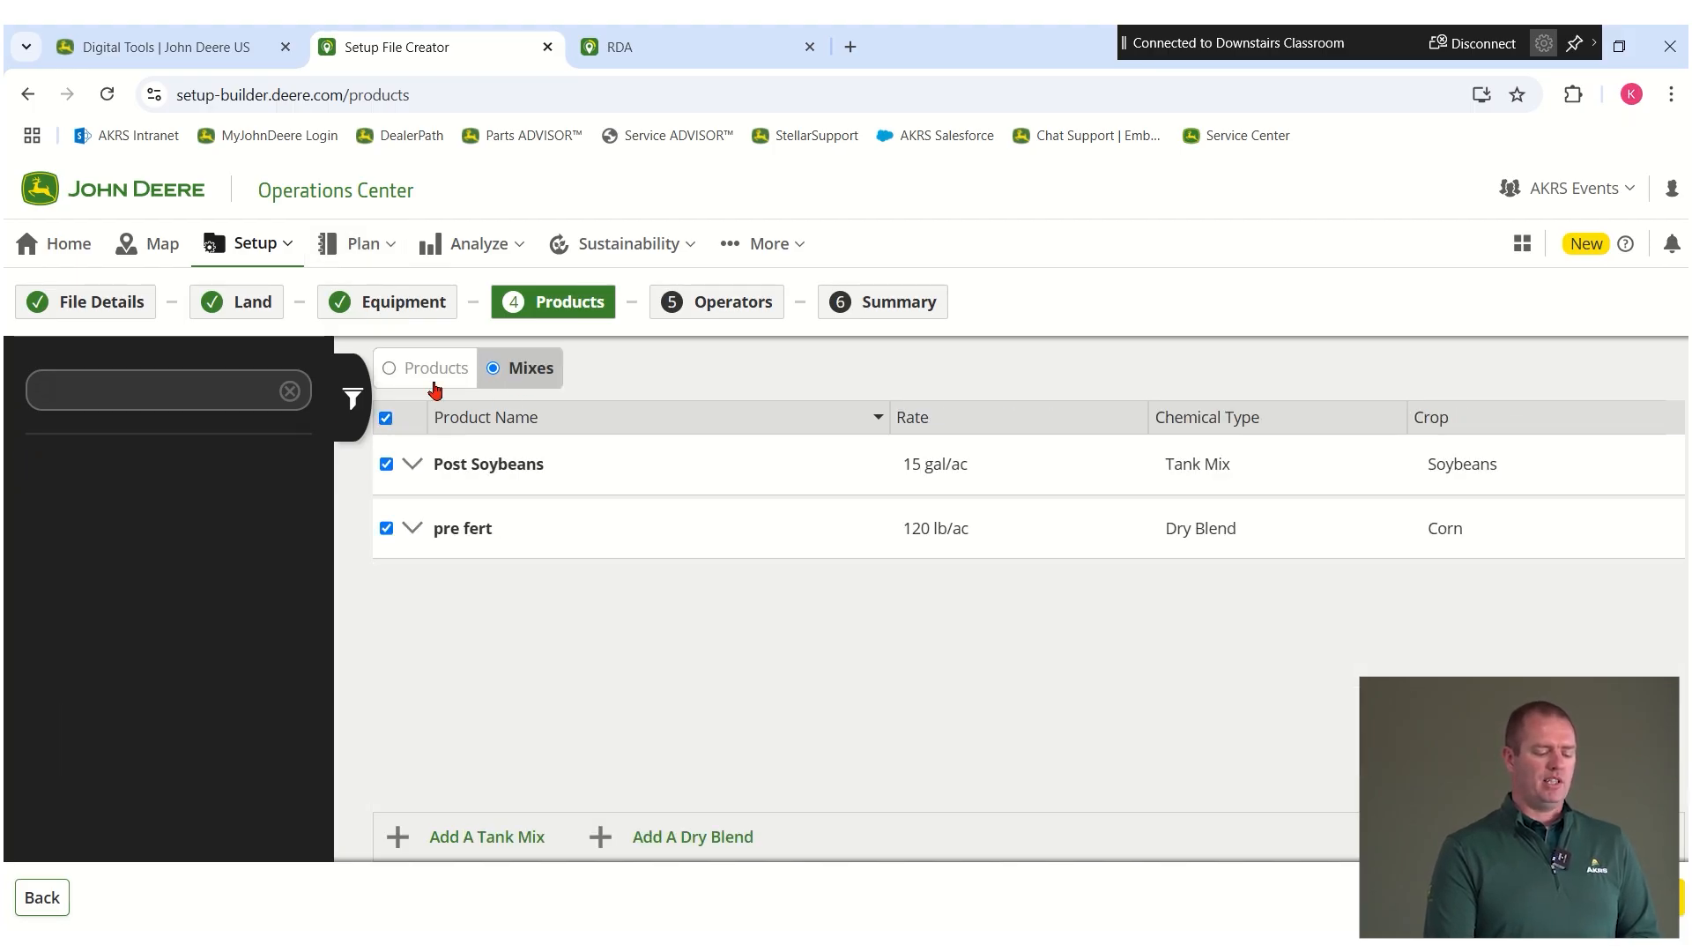
Step: Try a partial product selection with individual items such as 28-0-0 UAN, 32-0-0 UAN and Brawl, and reselect all products
{"action": "left_click", "coordinate": [429, 368]}
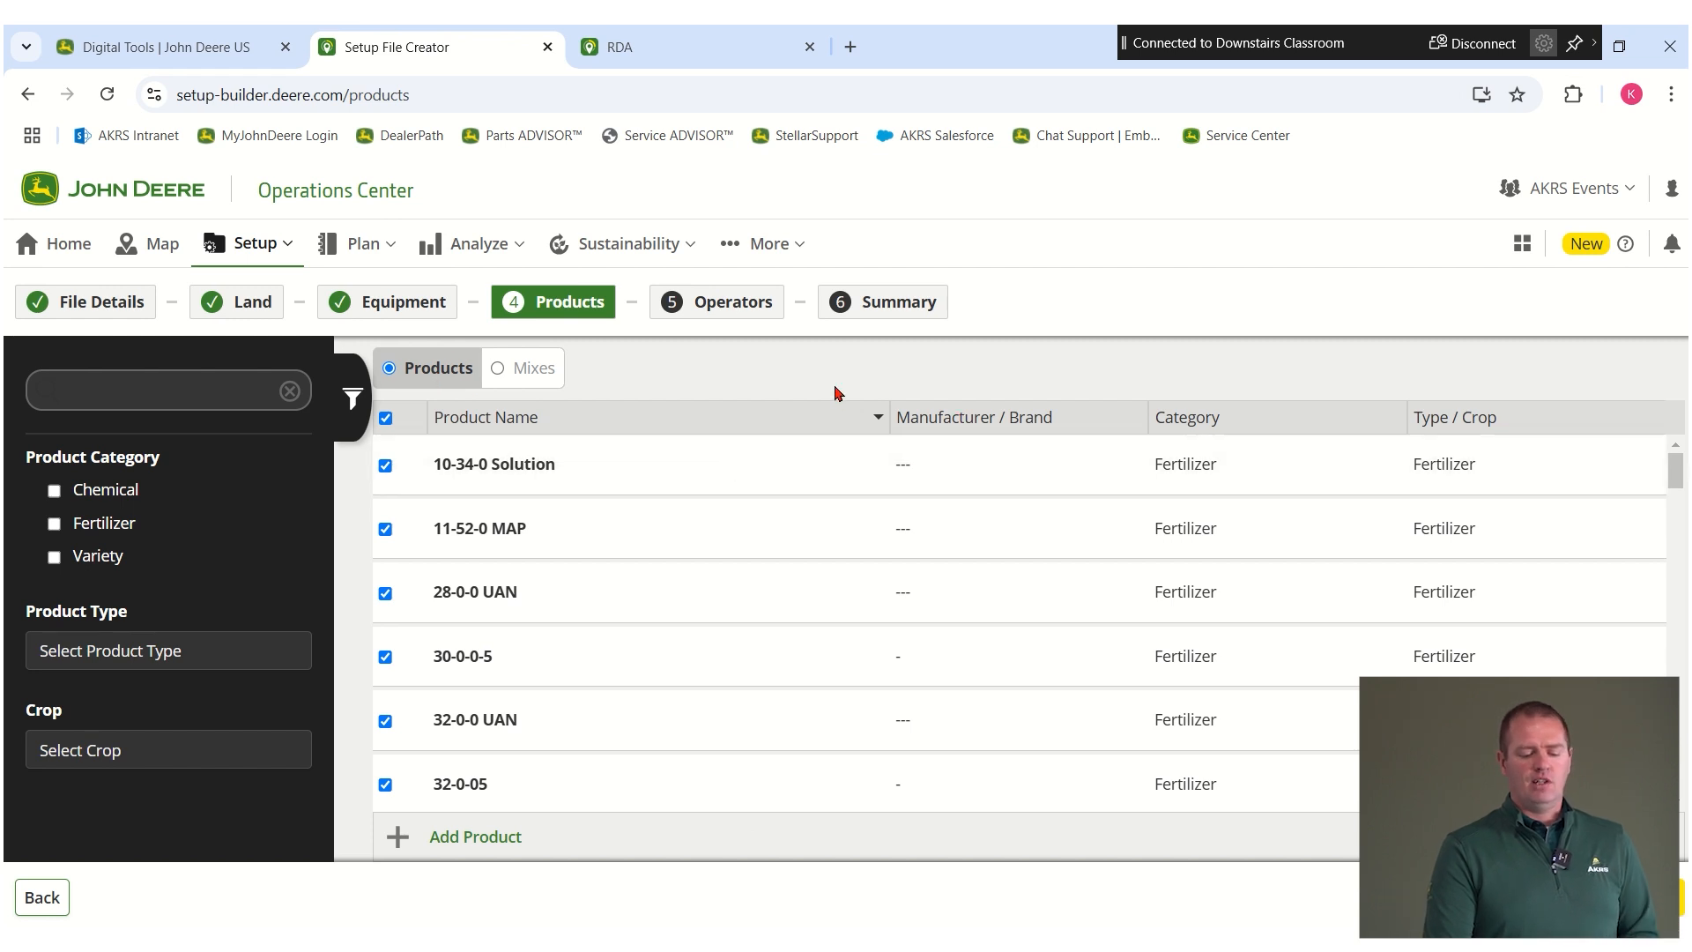
{"action": "left_click", "coordinate": [385, 418]}
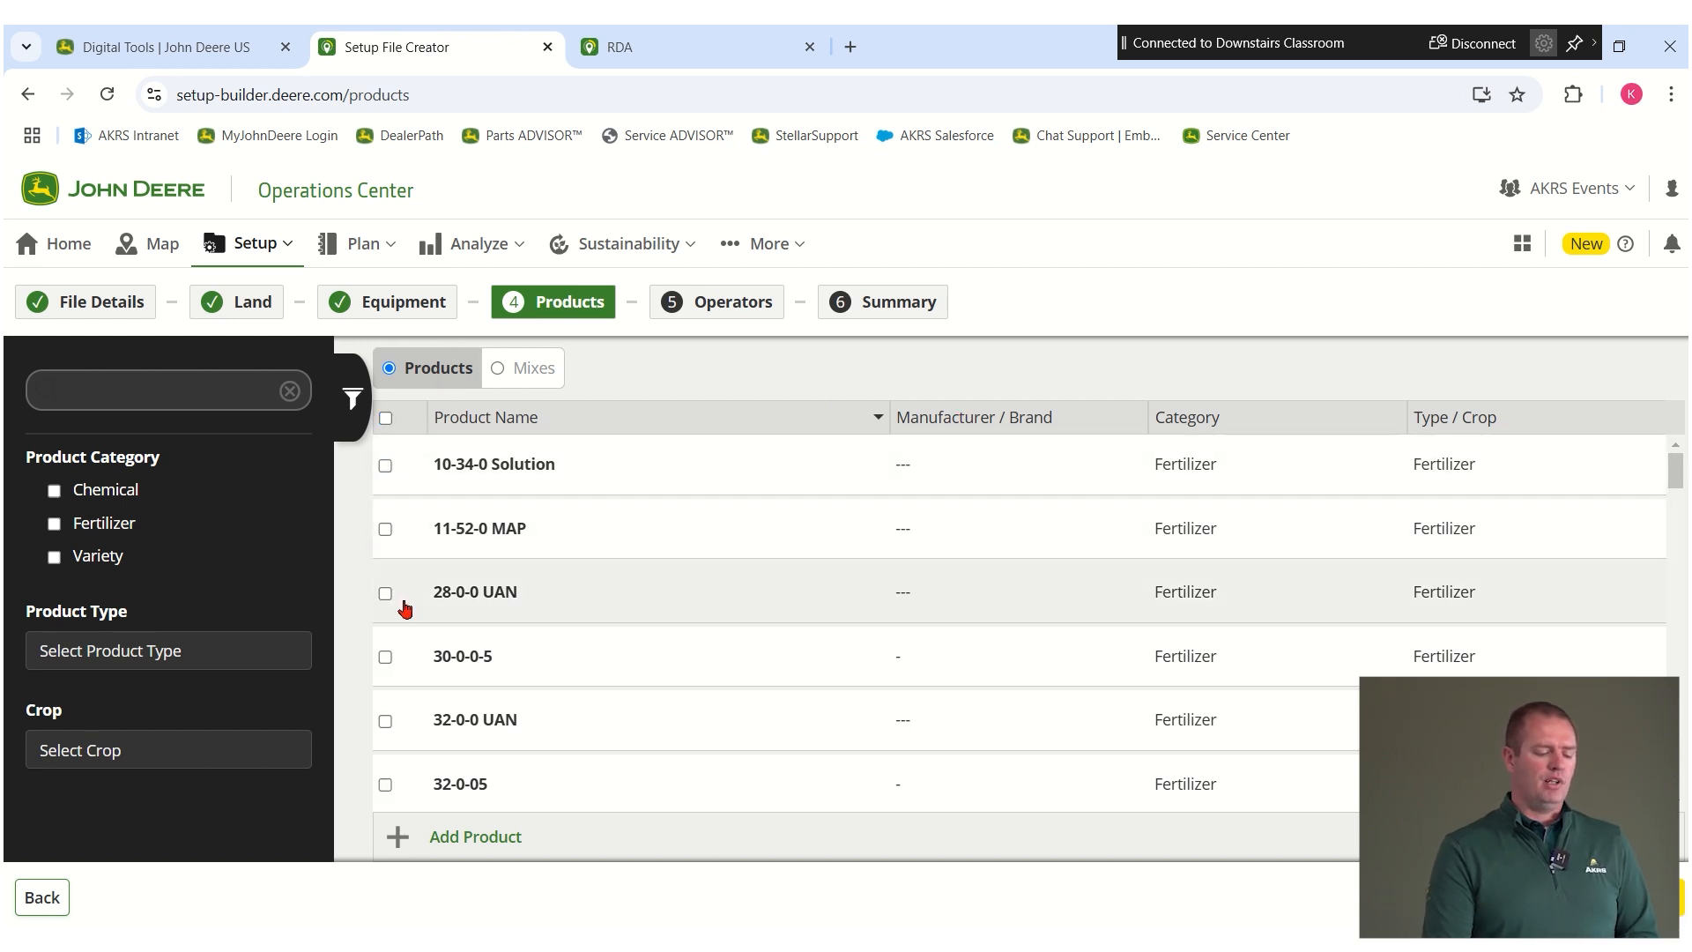
{"action": "left_click", "coordinate": [385, 592]}
{"action": "left_click", "coordinate": [386, 721]}
{"action": "scroll", "coordinate": [458, 687], "scroll_direction": "down", "scroll_amount": 3}
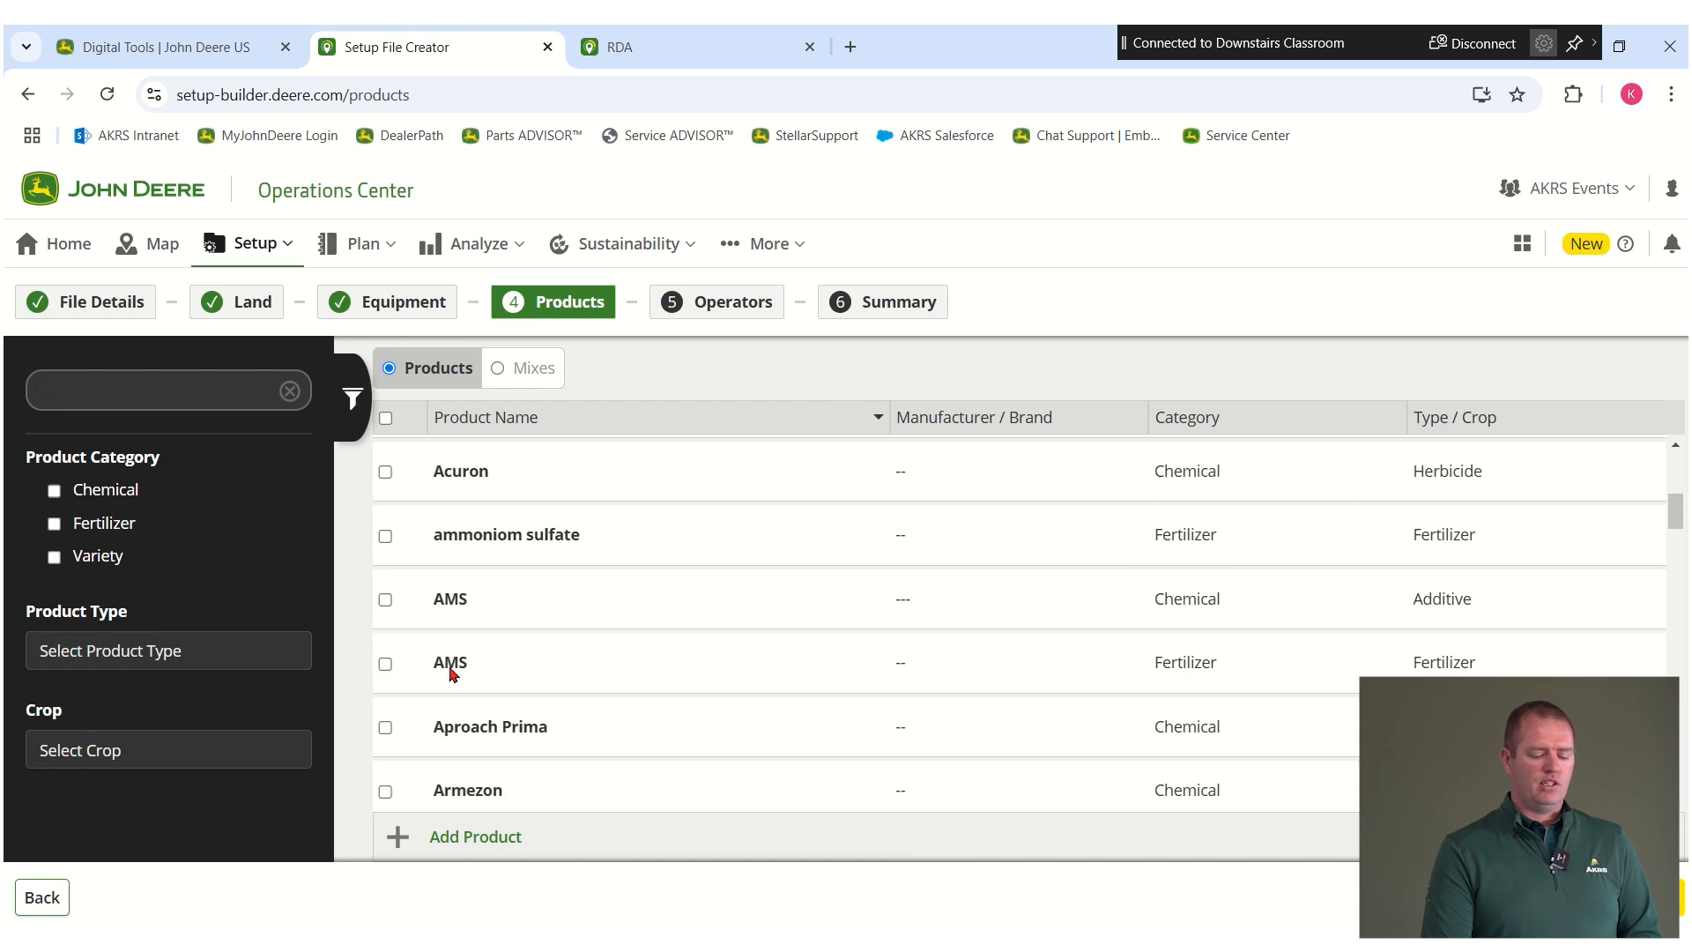
{"action": "left_click", "coordinate": [388, 663]}
{"action": "scroll", "coordinate": [412, 662], "scroll_direction": "down", "scroll_amount": 4}
{"action": "left_click", "coordinate": [412, 663]}
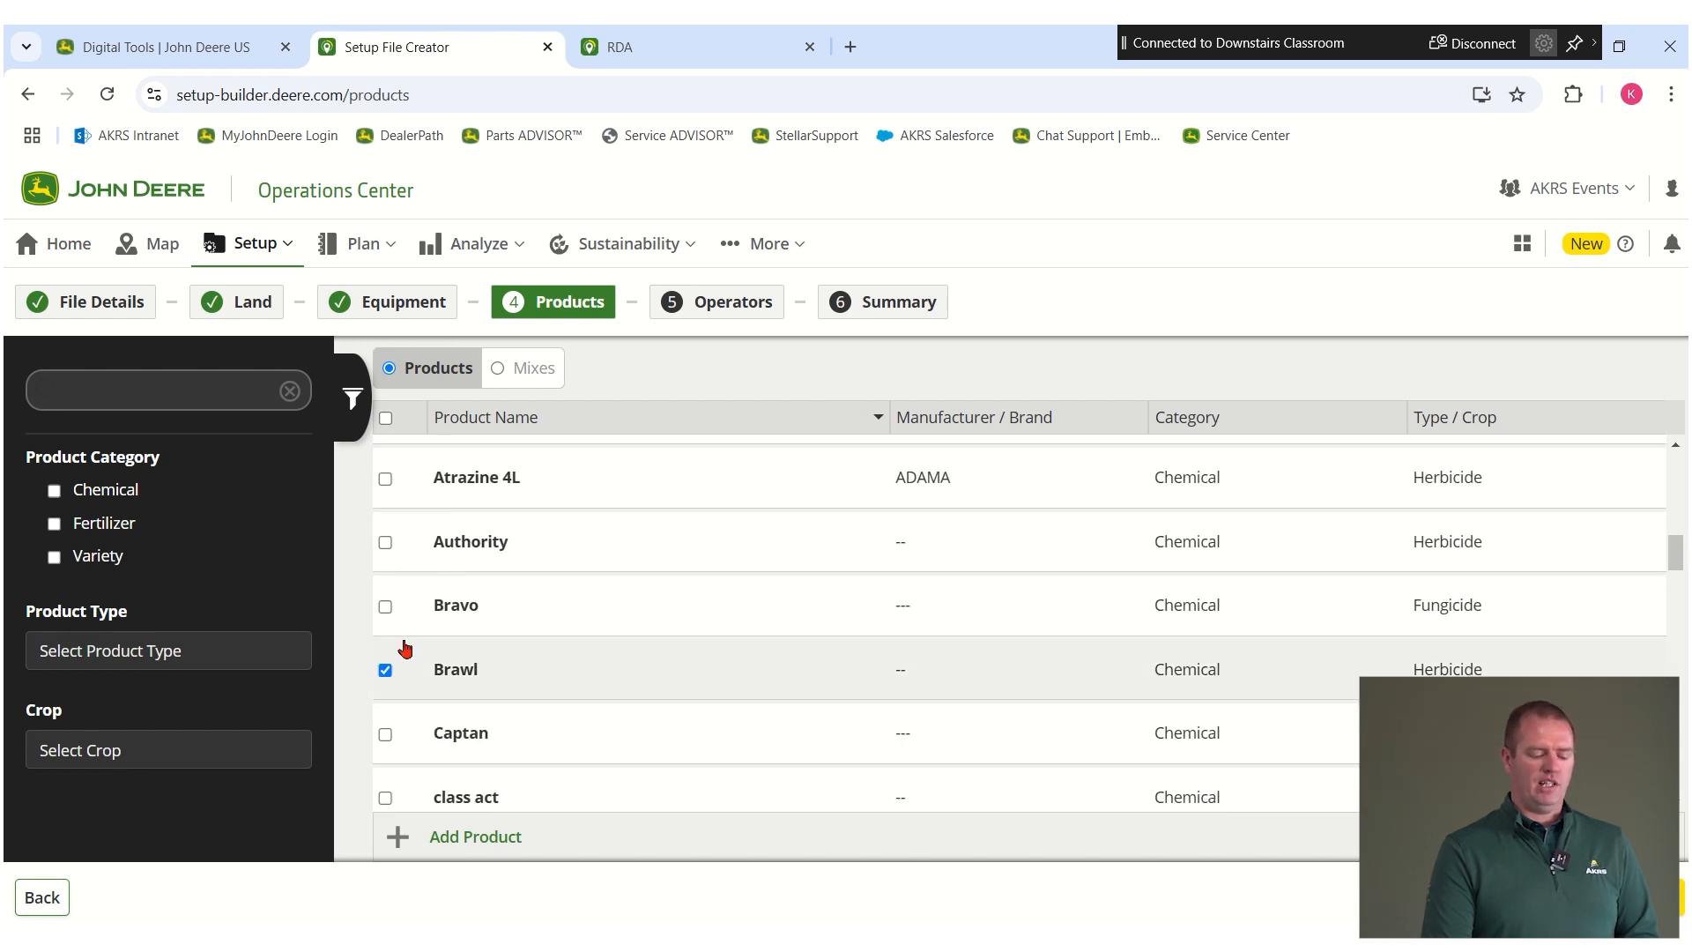
{"action": "scroll", "coordinate": [616, 529], "scroll_direction": "up", "scroll_amount": 8}
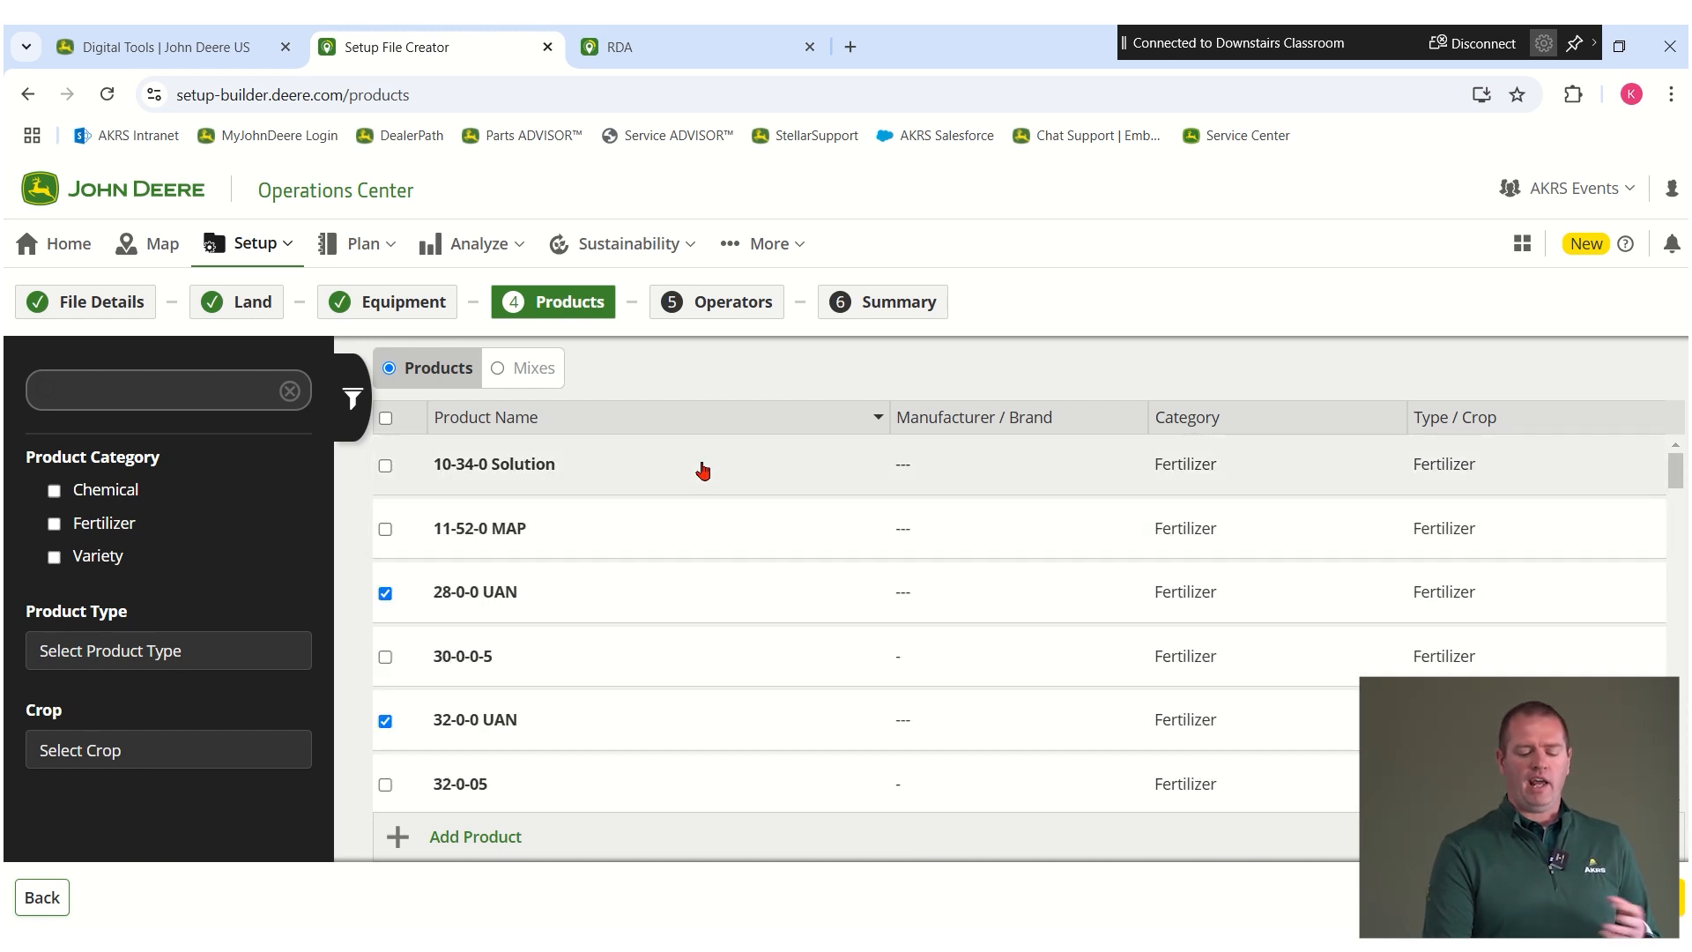
{"action": "left_click", "coordinate": [386, 419]}
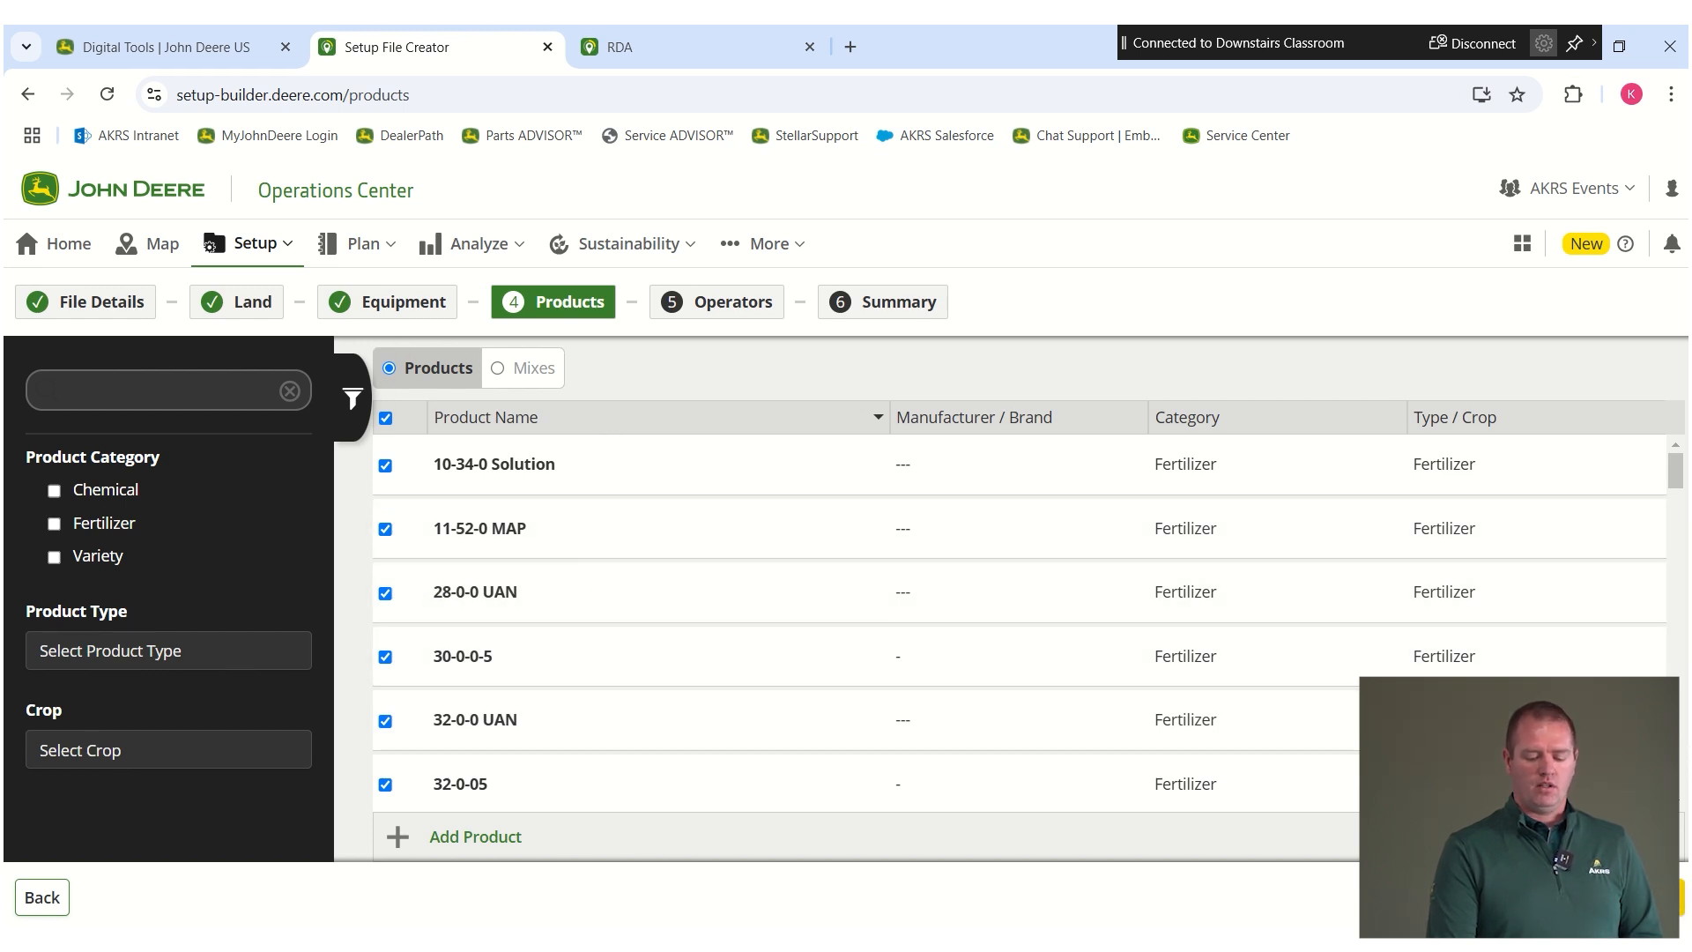
Step: Select all operators for the setup file and clear that selection again
{"action": "left_click", "coordinate": [1657, 898]}
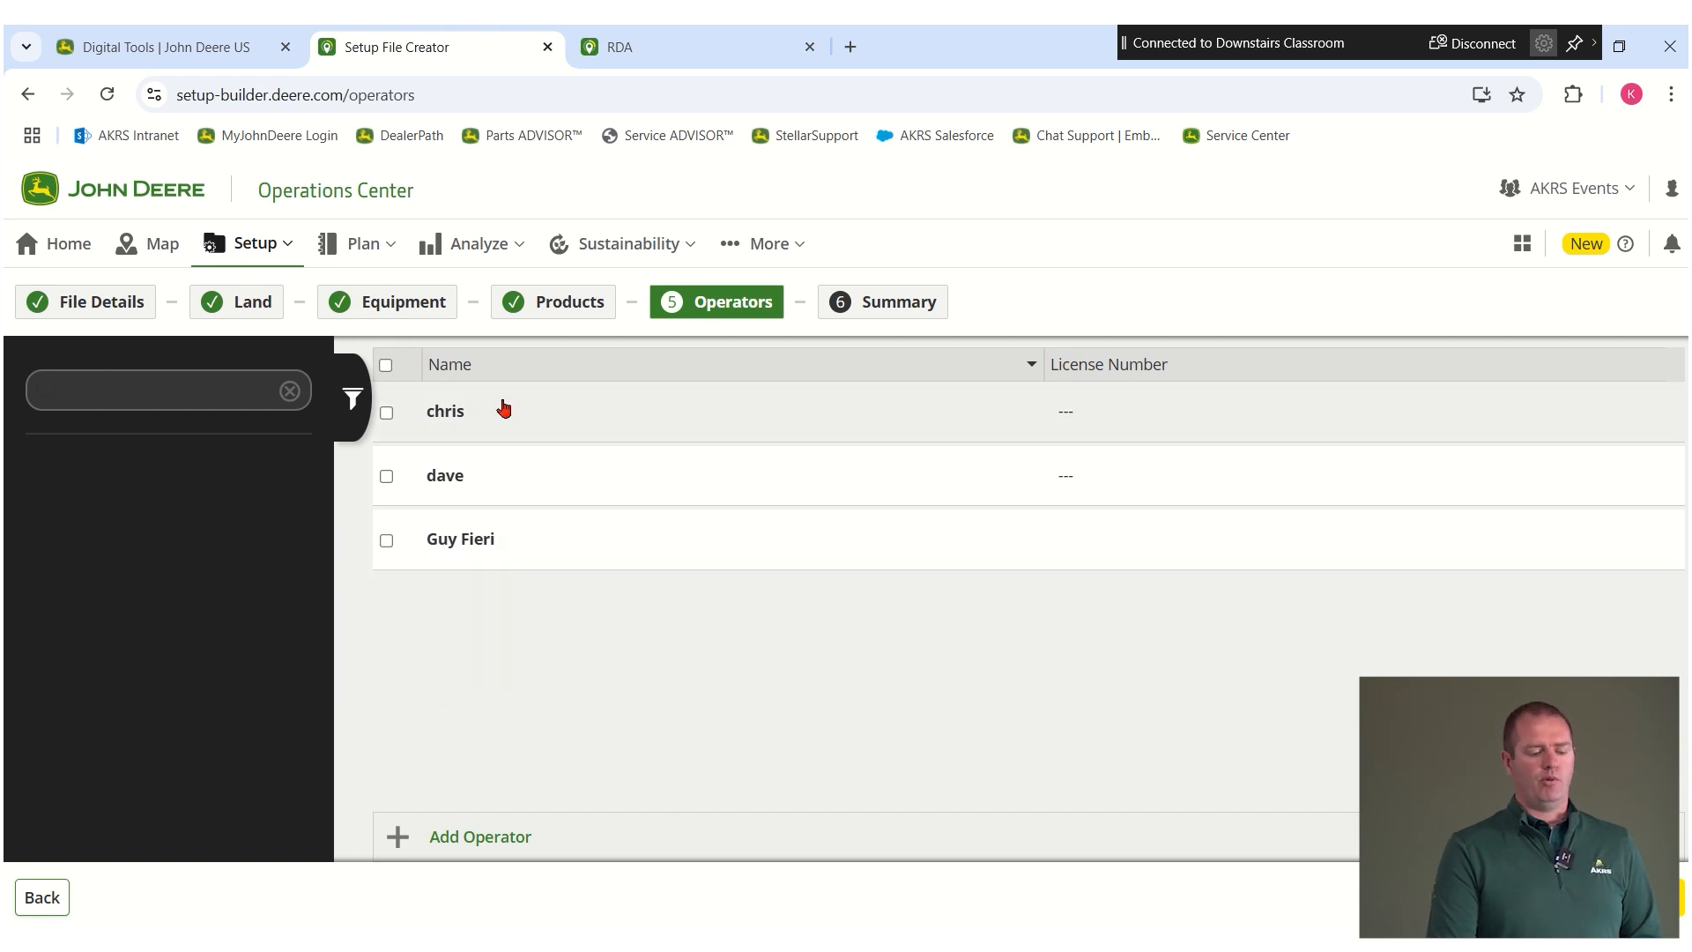
{"action": "left_click", "coordinate": [386, 366]}
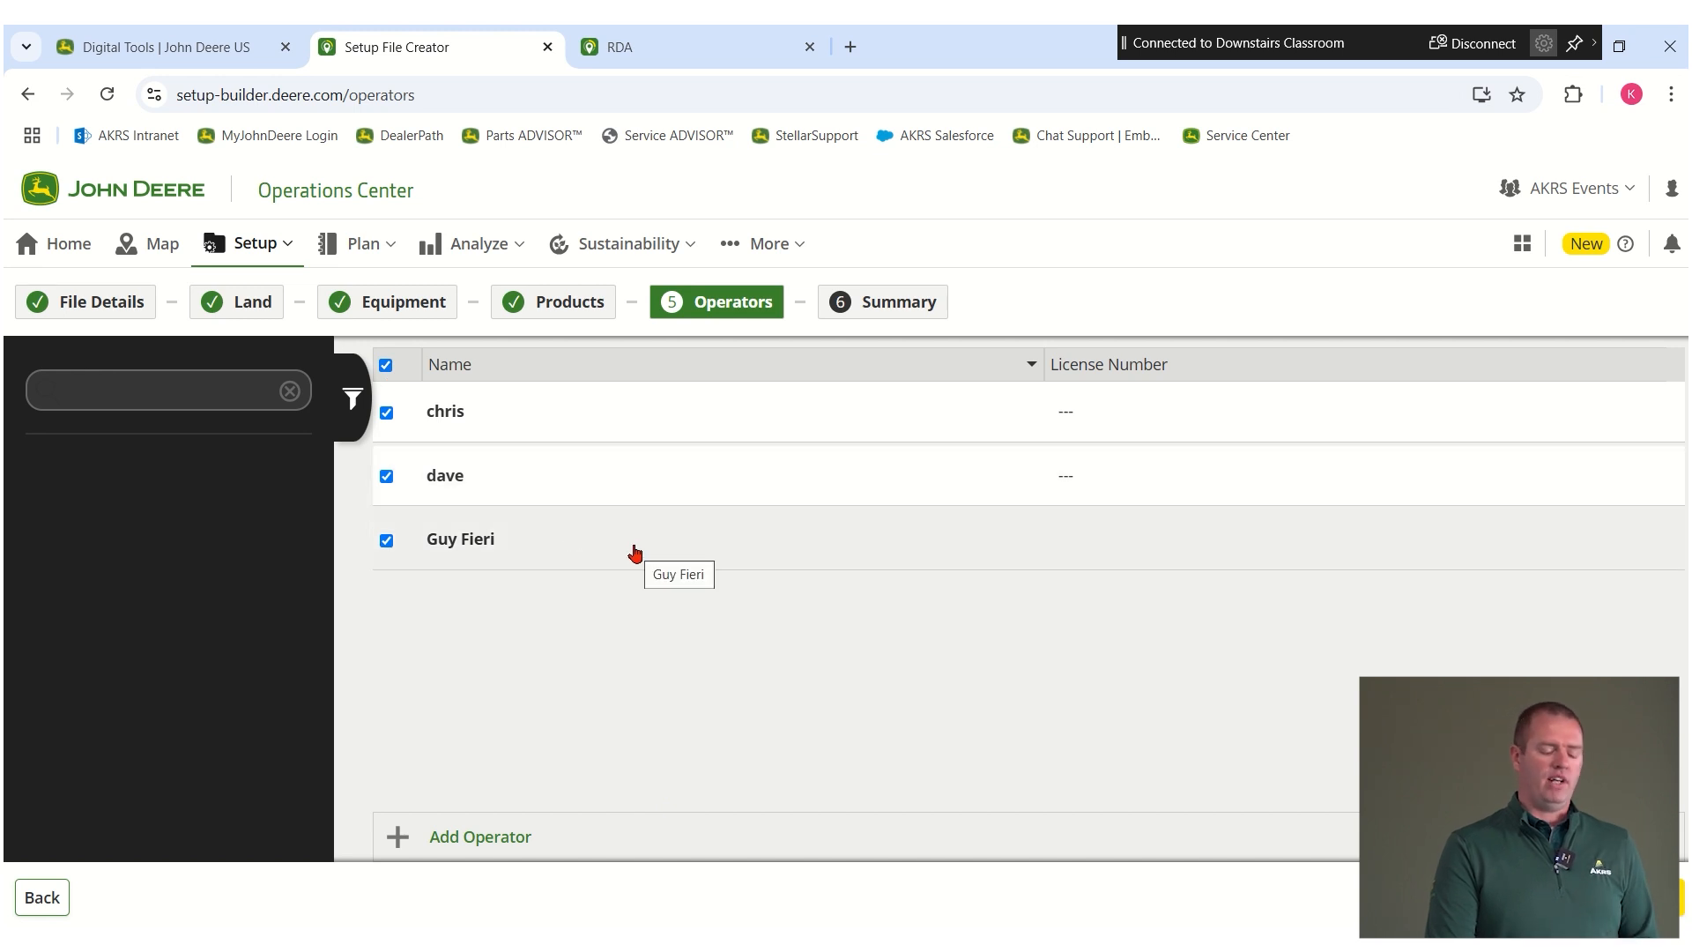
{"action": "left_click", "coordinate": [386, 366]}
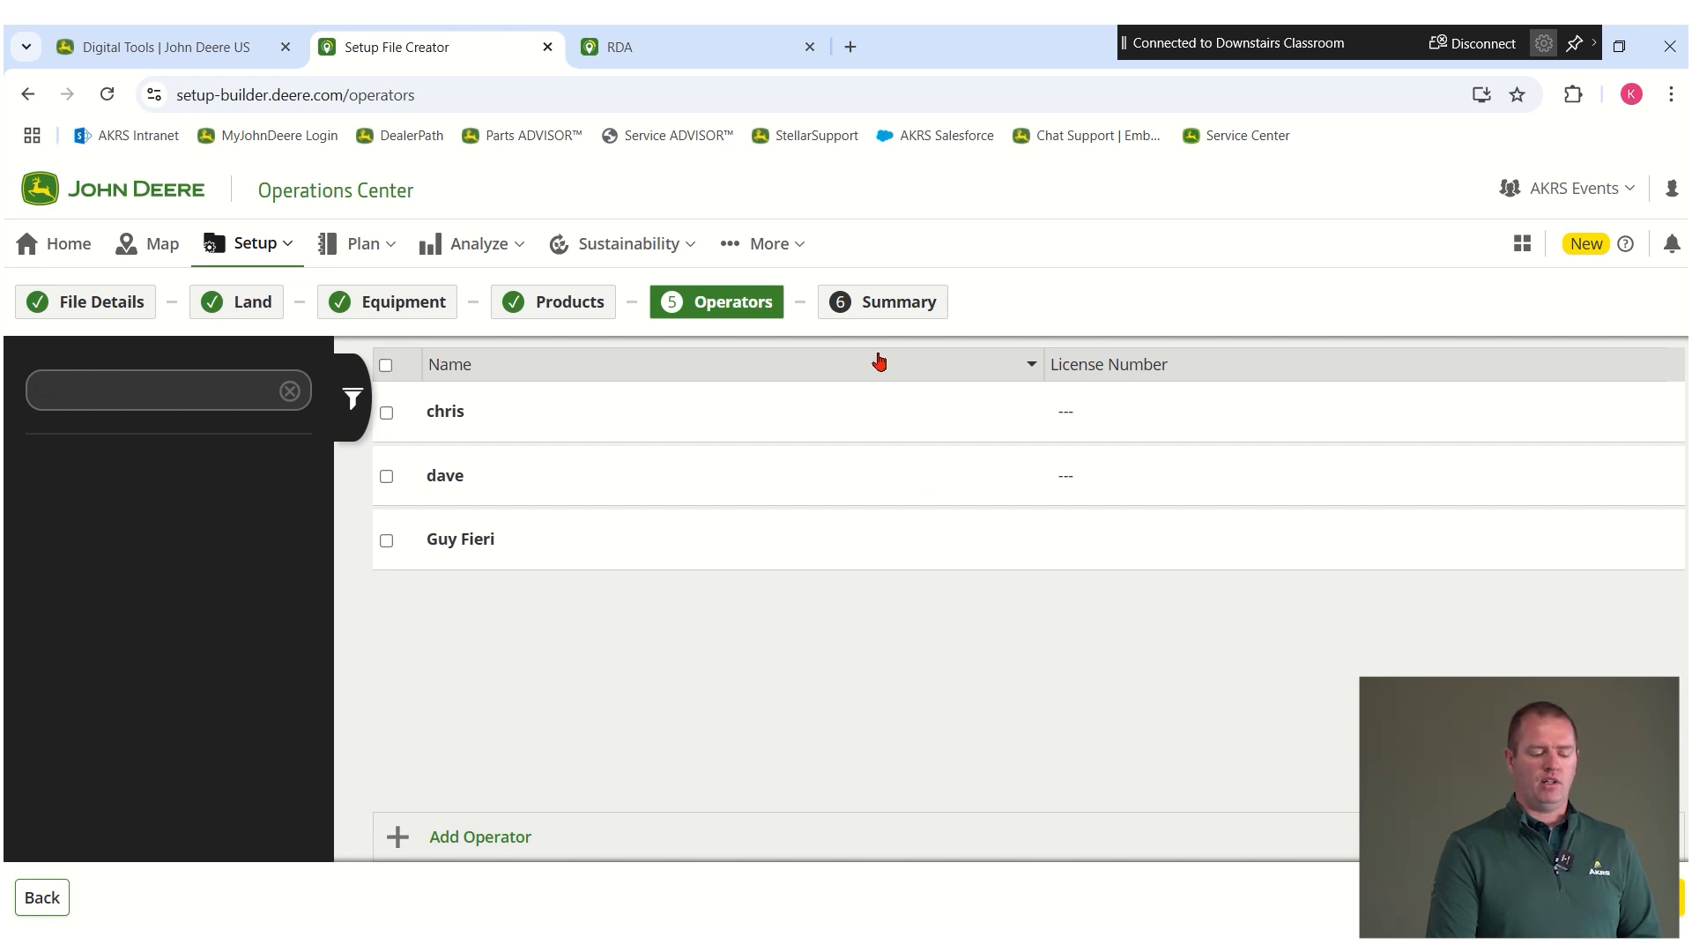
Step: Check the summary without operators, return to the land selection and choose Corn - 2024 for Variety Locator
{"action": "left_click", "coordinate": [1657, 897]}
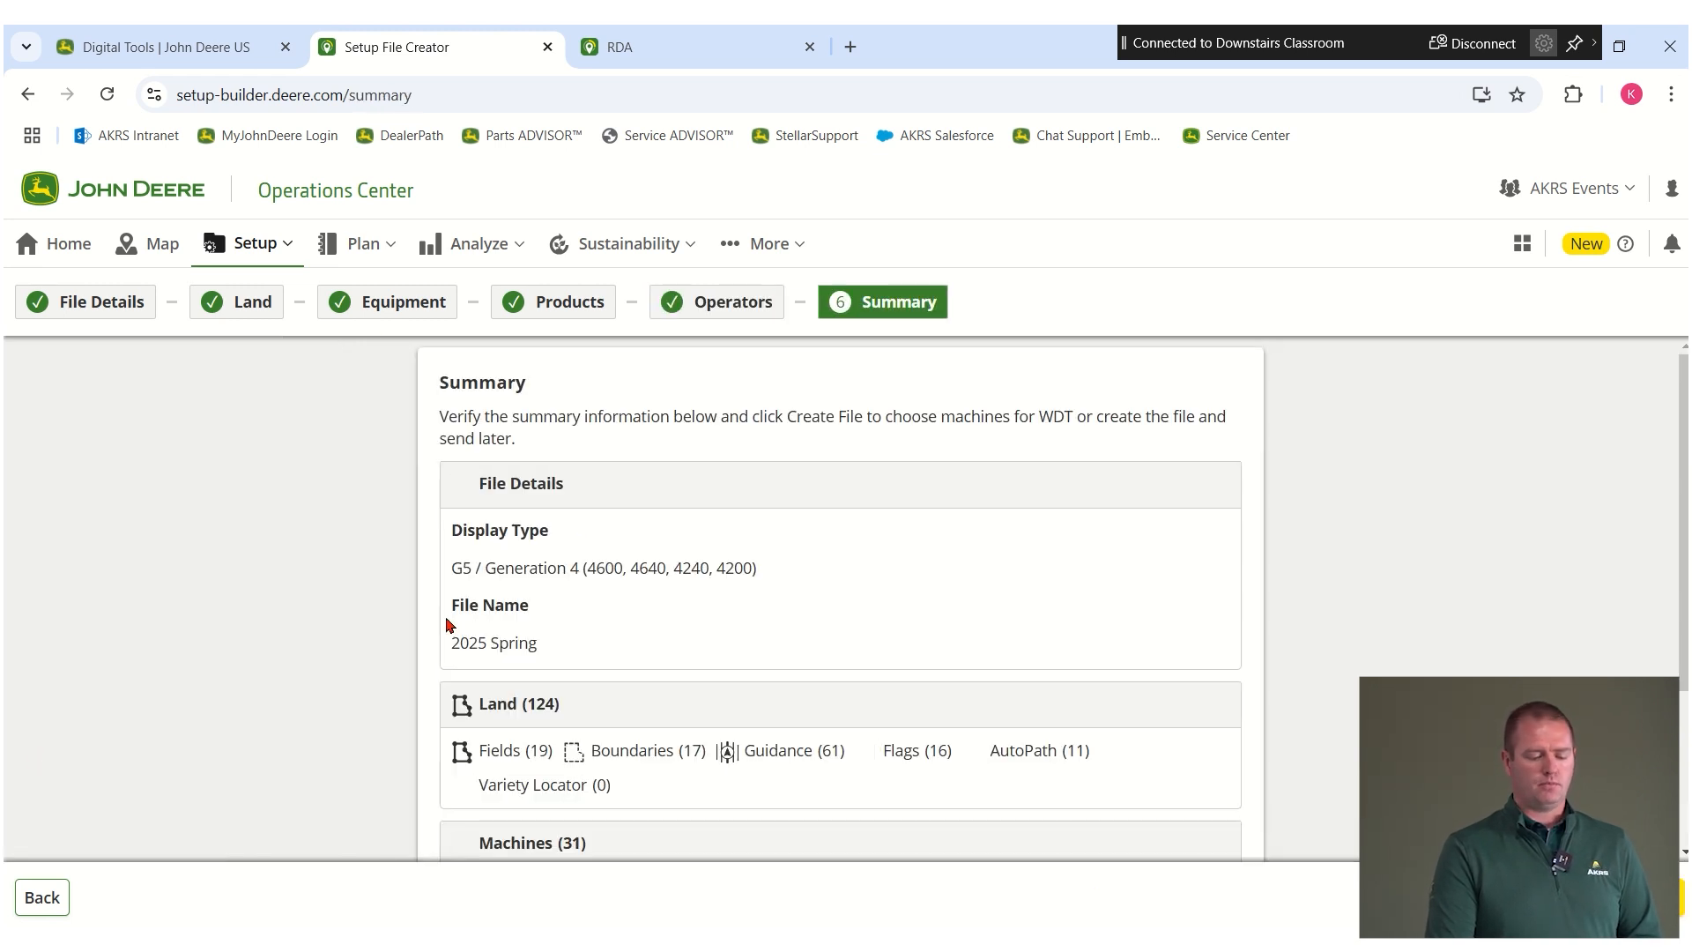
{"action": "scroll", "coordinate": [833, 455], "scroll_direction": "down", "scroll_amount": 2}
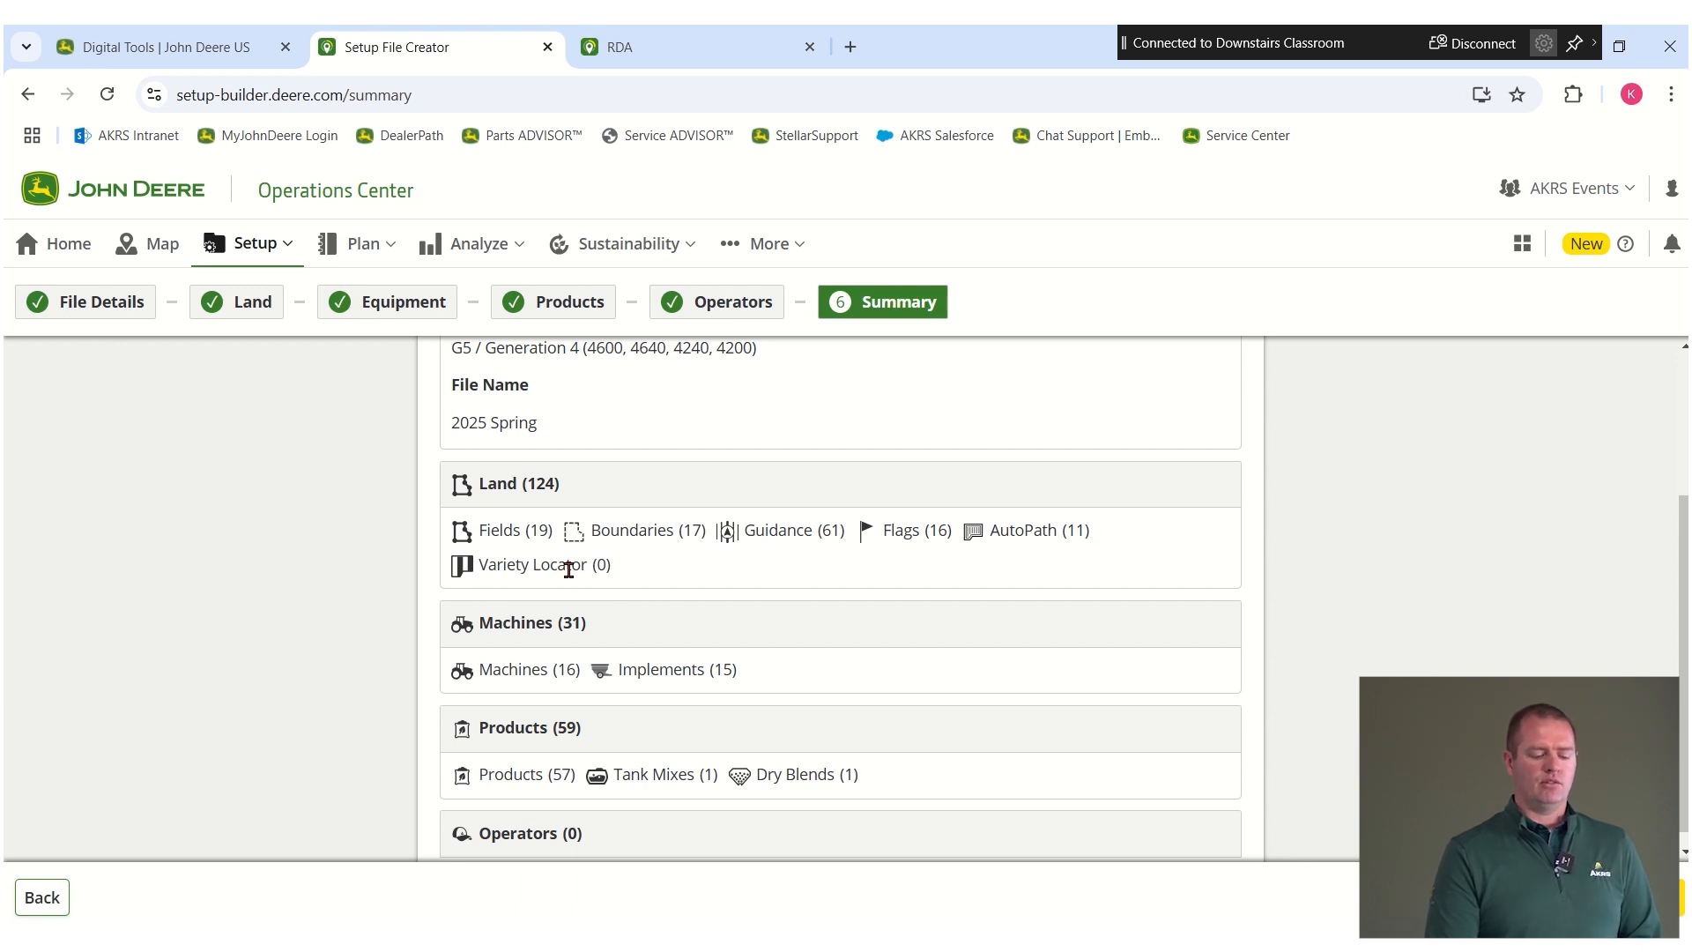
{"action": "left_click", "coordinate": [235, 302]}
{"action": "left_click", "coordinate": [1204, 480]}
{"action": "left_click", "coordinate": [1091, 561]}
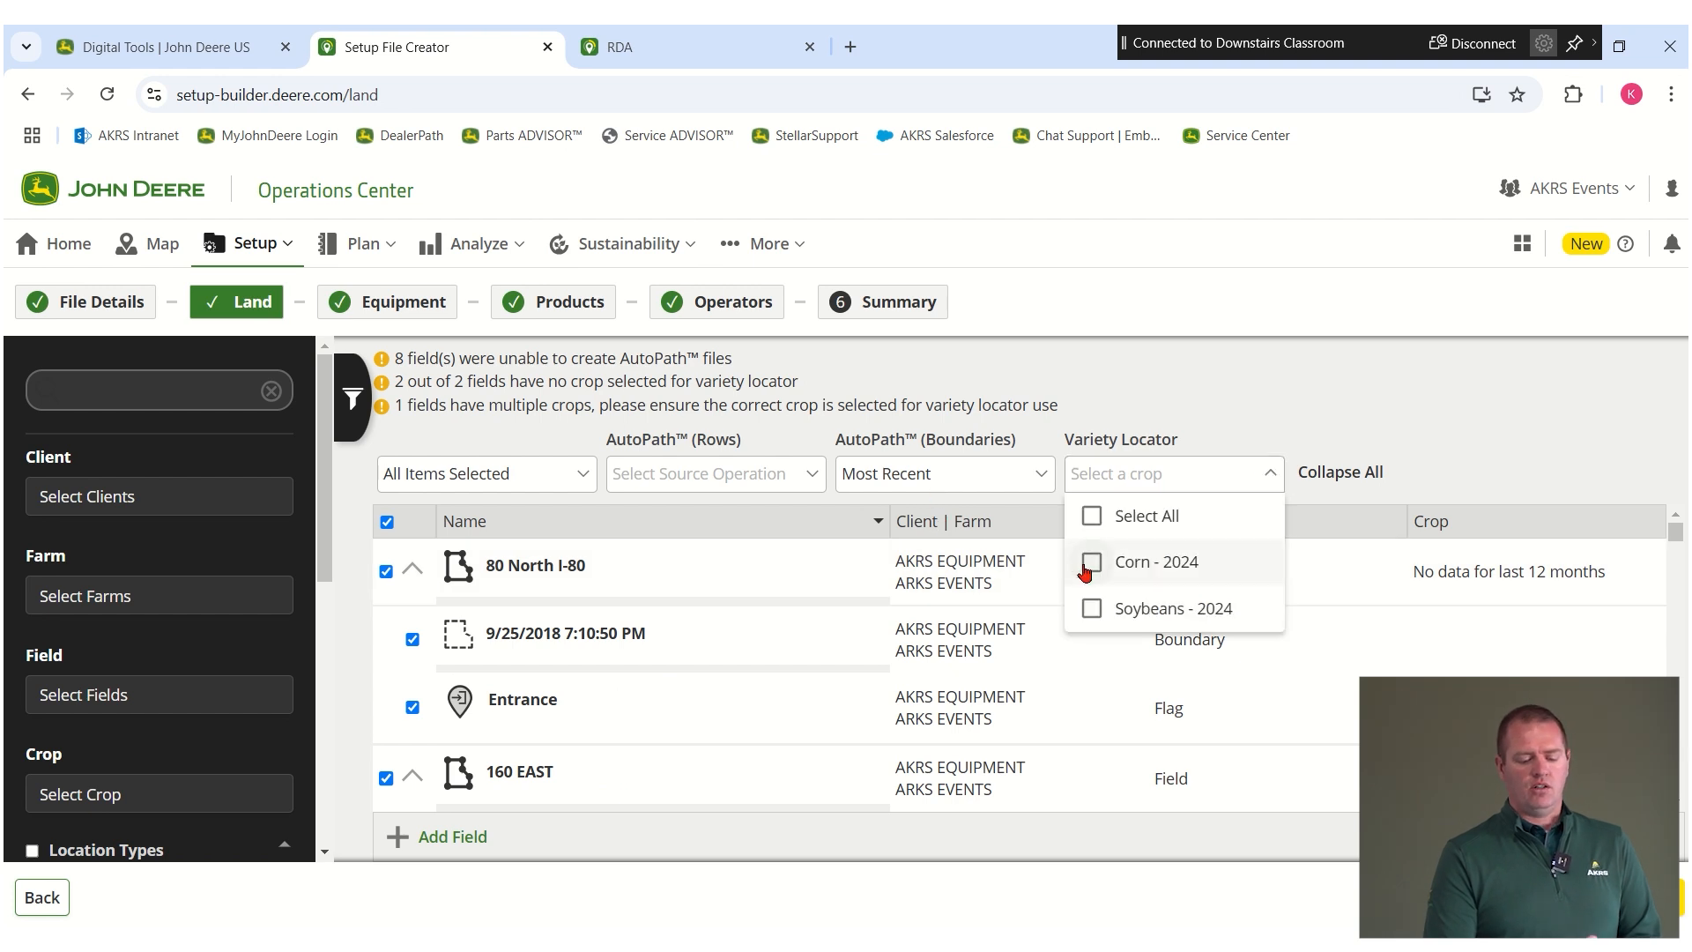
{"action": "left_click", "coordinate": [897, 413]}
Step: Review the summary's file details, land, machine, product and operator entries for the setup file
{"action": "left_click", "coordinate": [897, 314]}
{"action": "scroll", "coordinate": [644, 742], "scroll_direction": "down", "scroll_amount": 1}
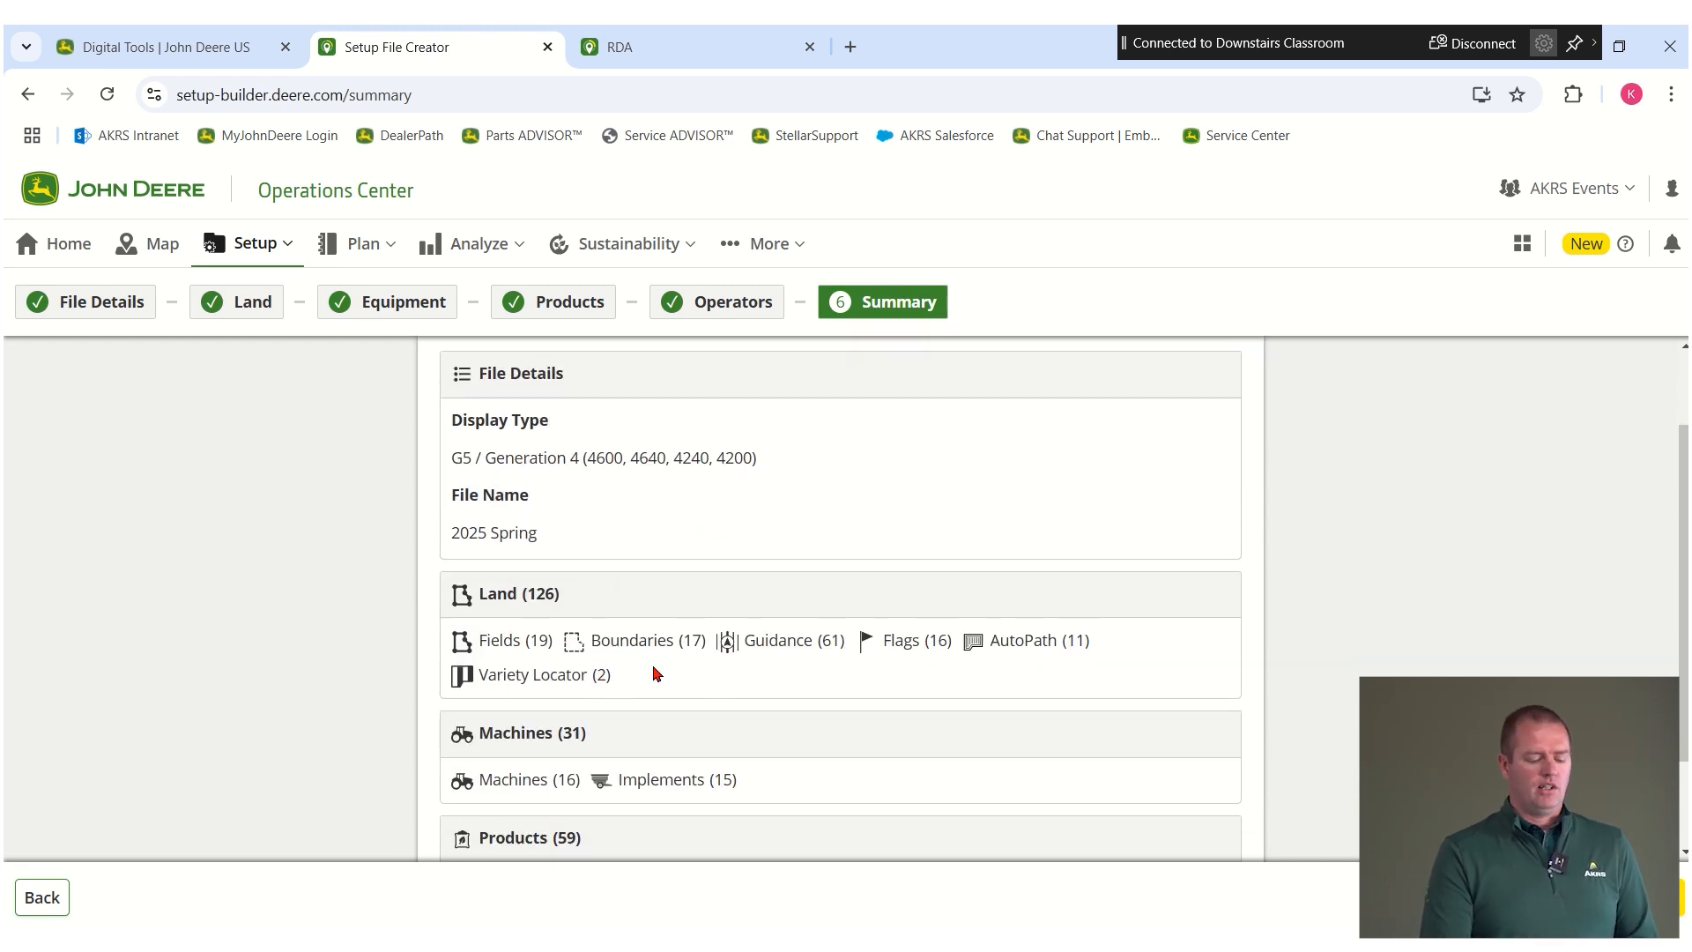
{"action": "scroll", "coordinate": [657, 674], "scroll_direction": "down", "scroll_amount": 1}
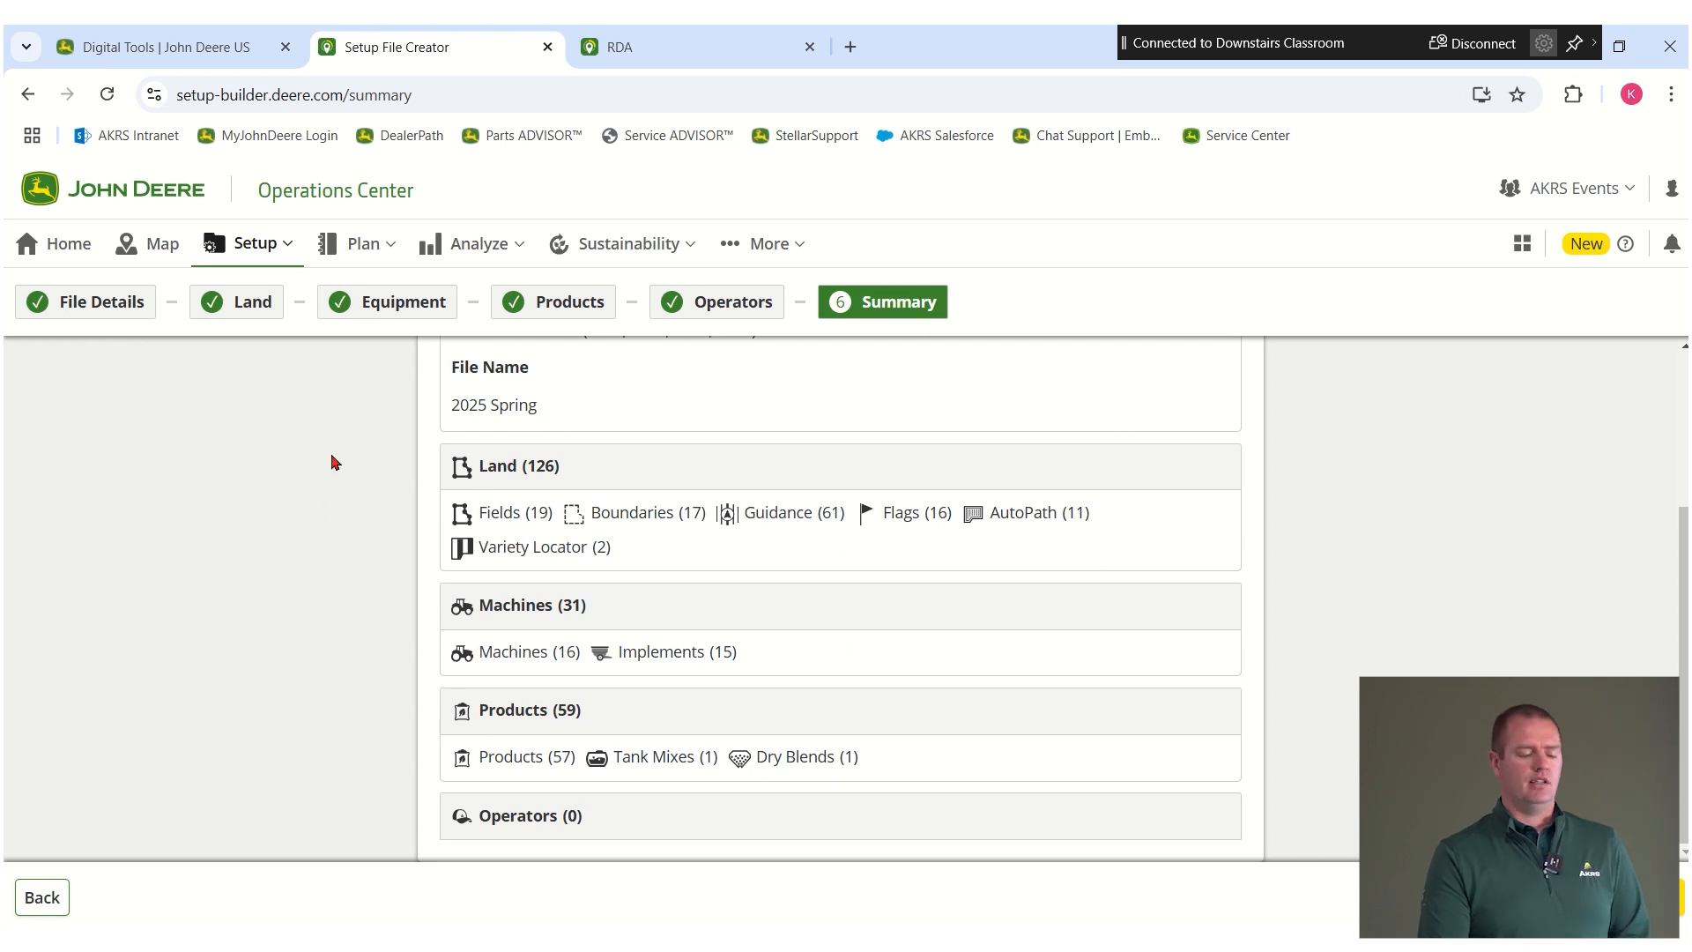
{"action": "scroll", "coordinate": [949, 669], "scroll_direction": "up", "scroll_amount": 2}
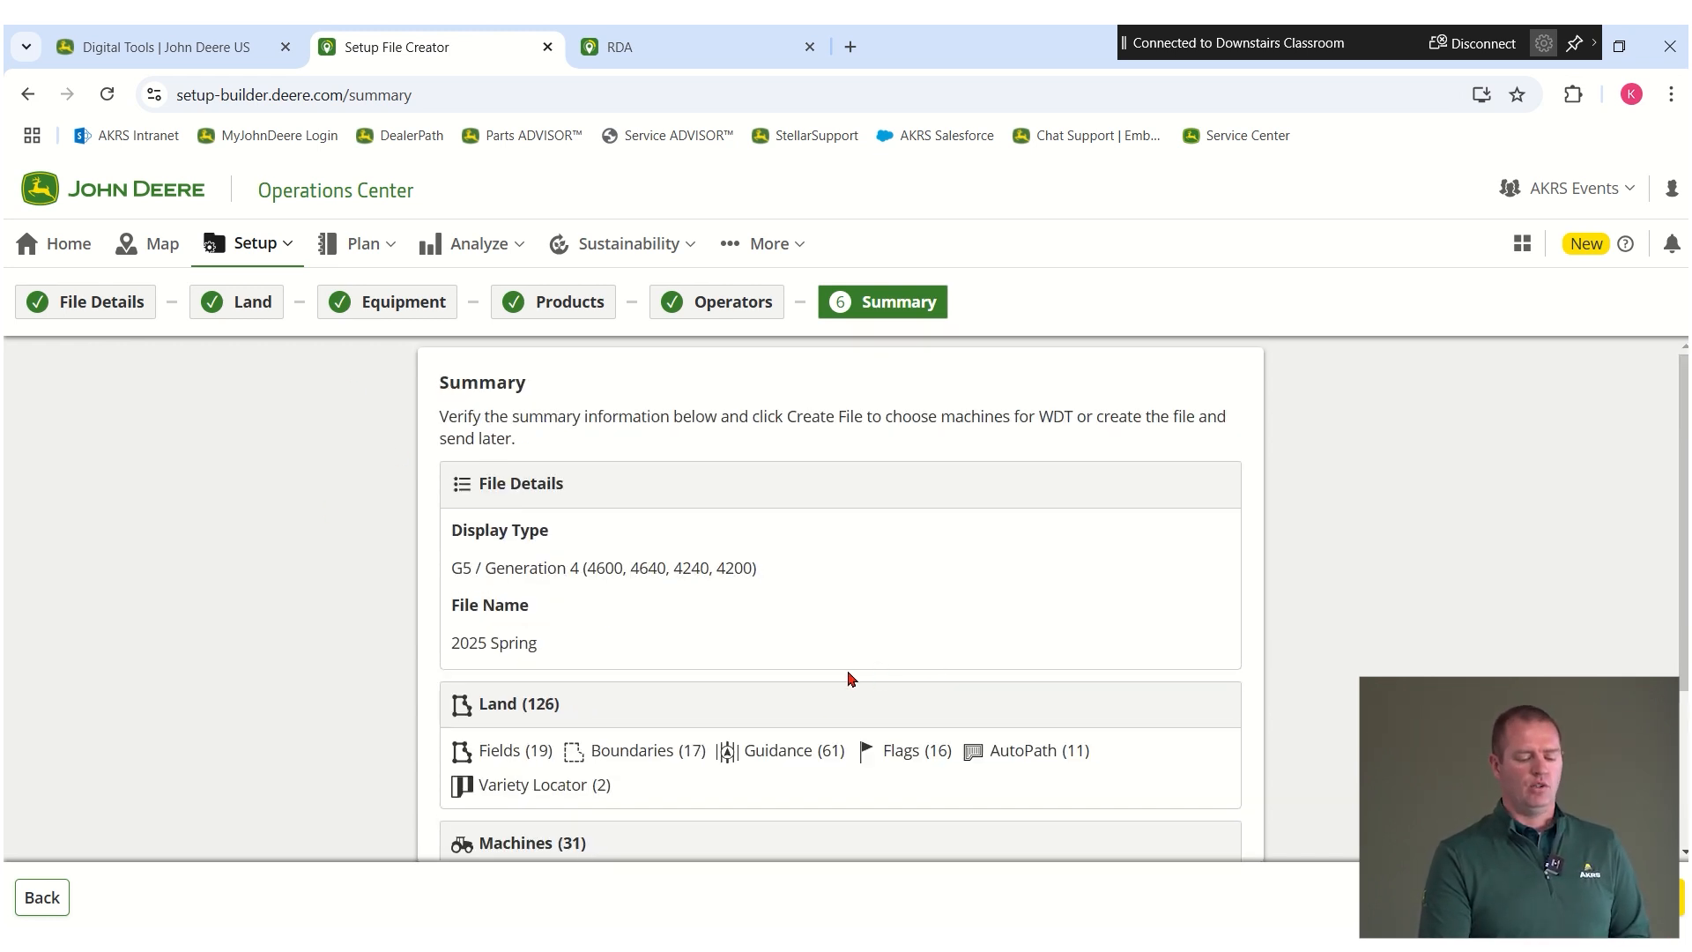
{"action": "scroll", "coordinate": [851, 678], "scroll_direction": "down", "scroll_amount": 2}
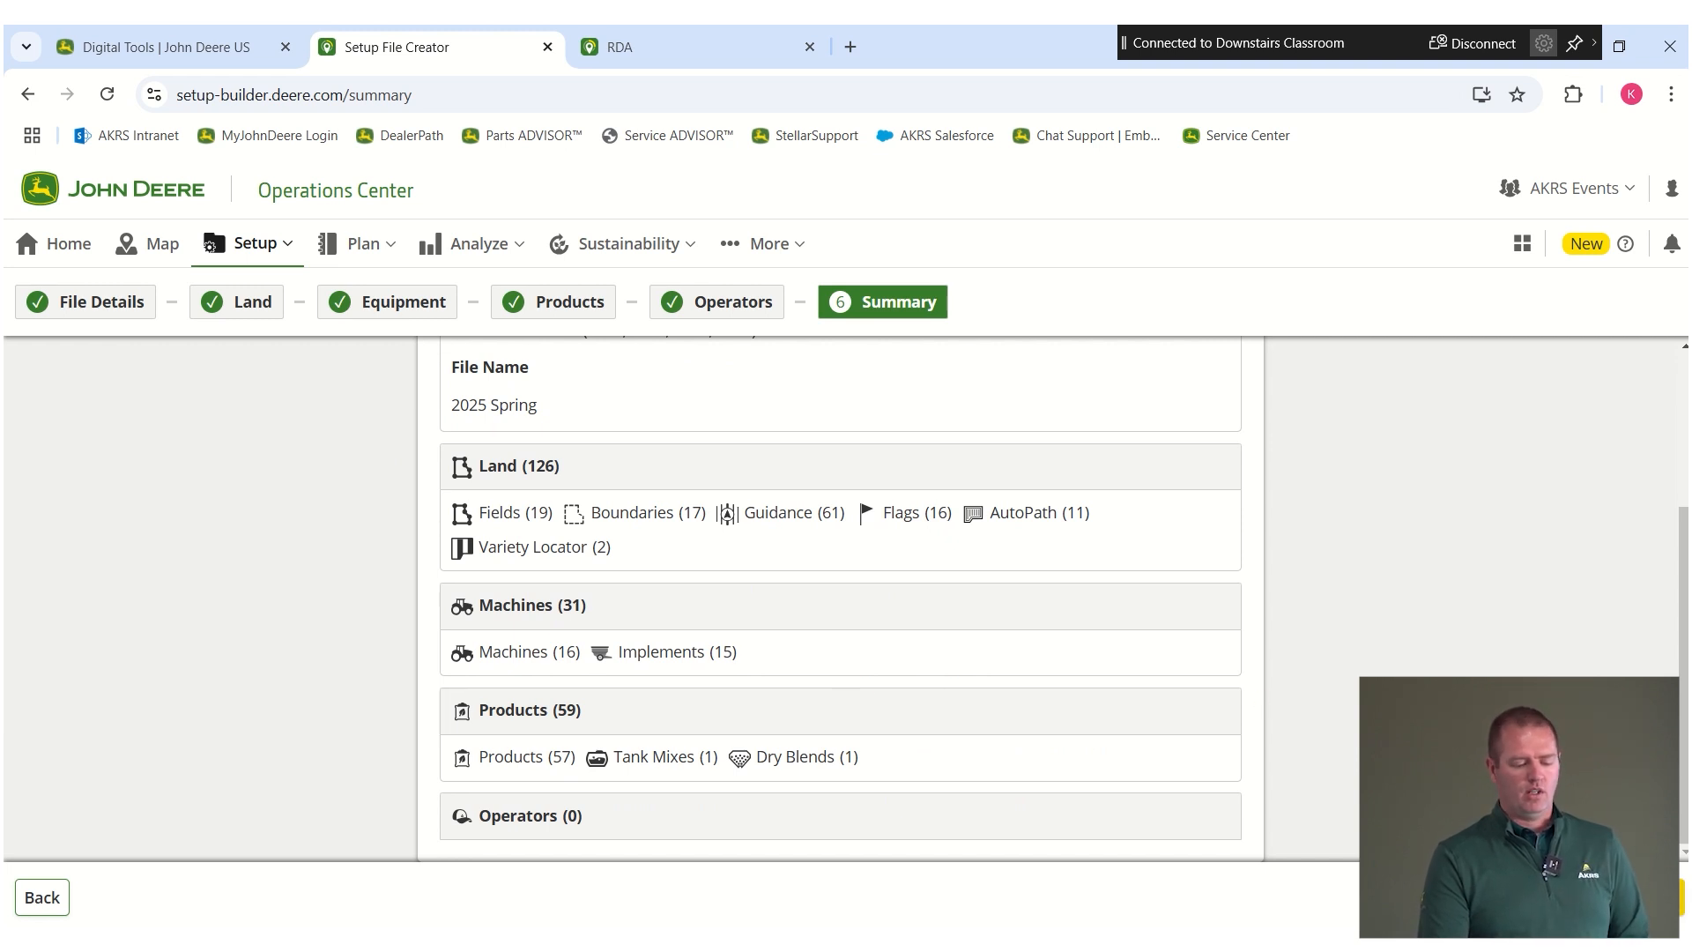
Step: Create the setup file and send it wirelessly to the pickup listed just above Truck 2
{"action": "left_click", "coordinate": [1613, 897]}
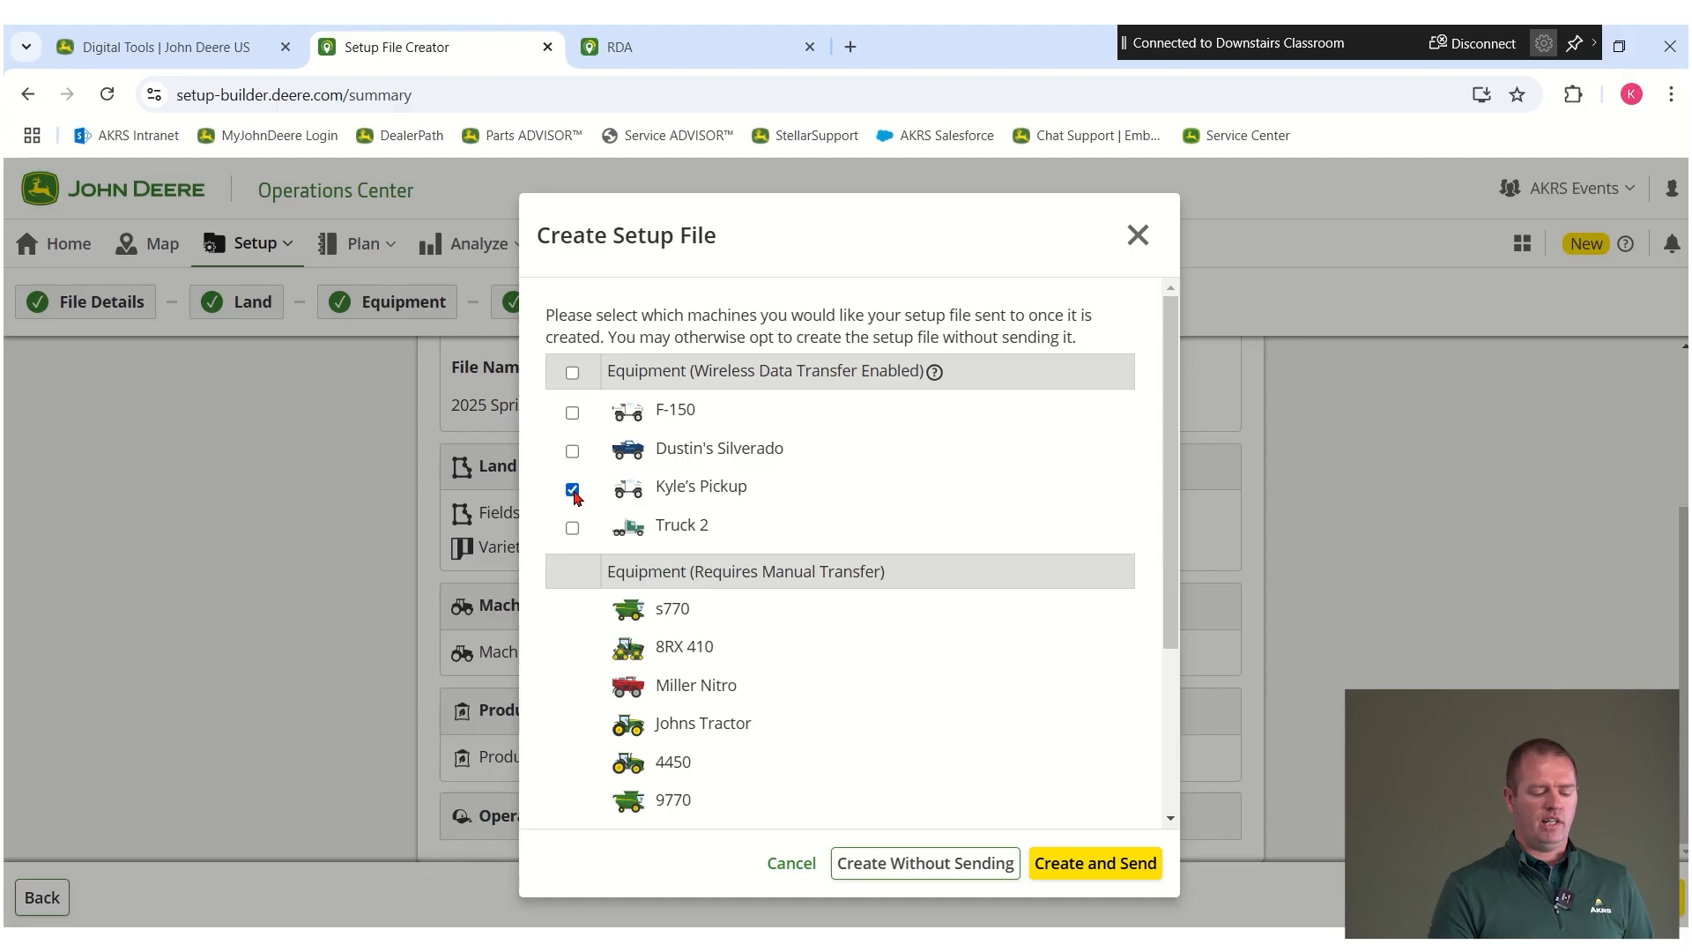
{"action": "left_click", "coordinate": [572, 489]}
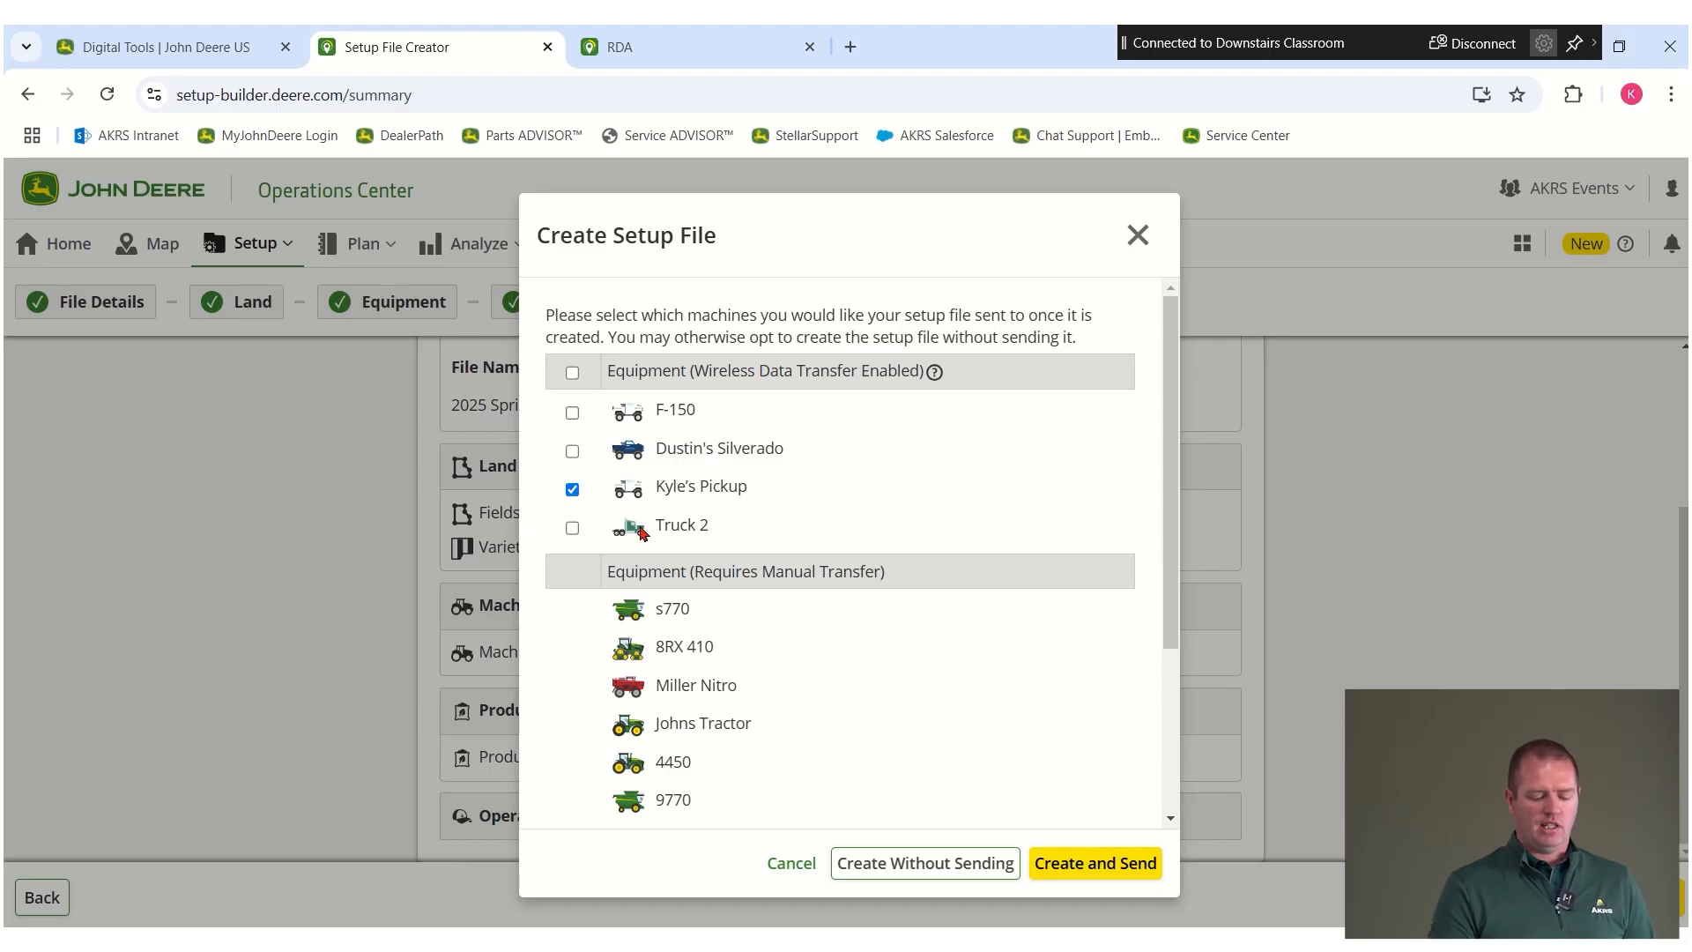
{"action": "left_click", "coordinate": [1093, 869]}
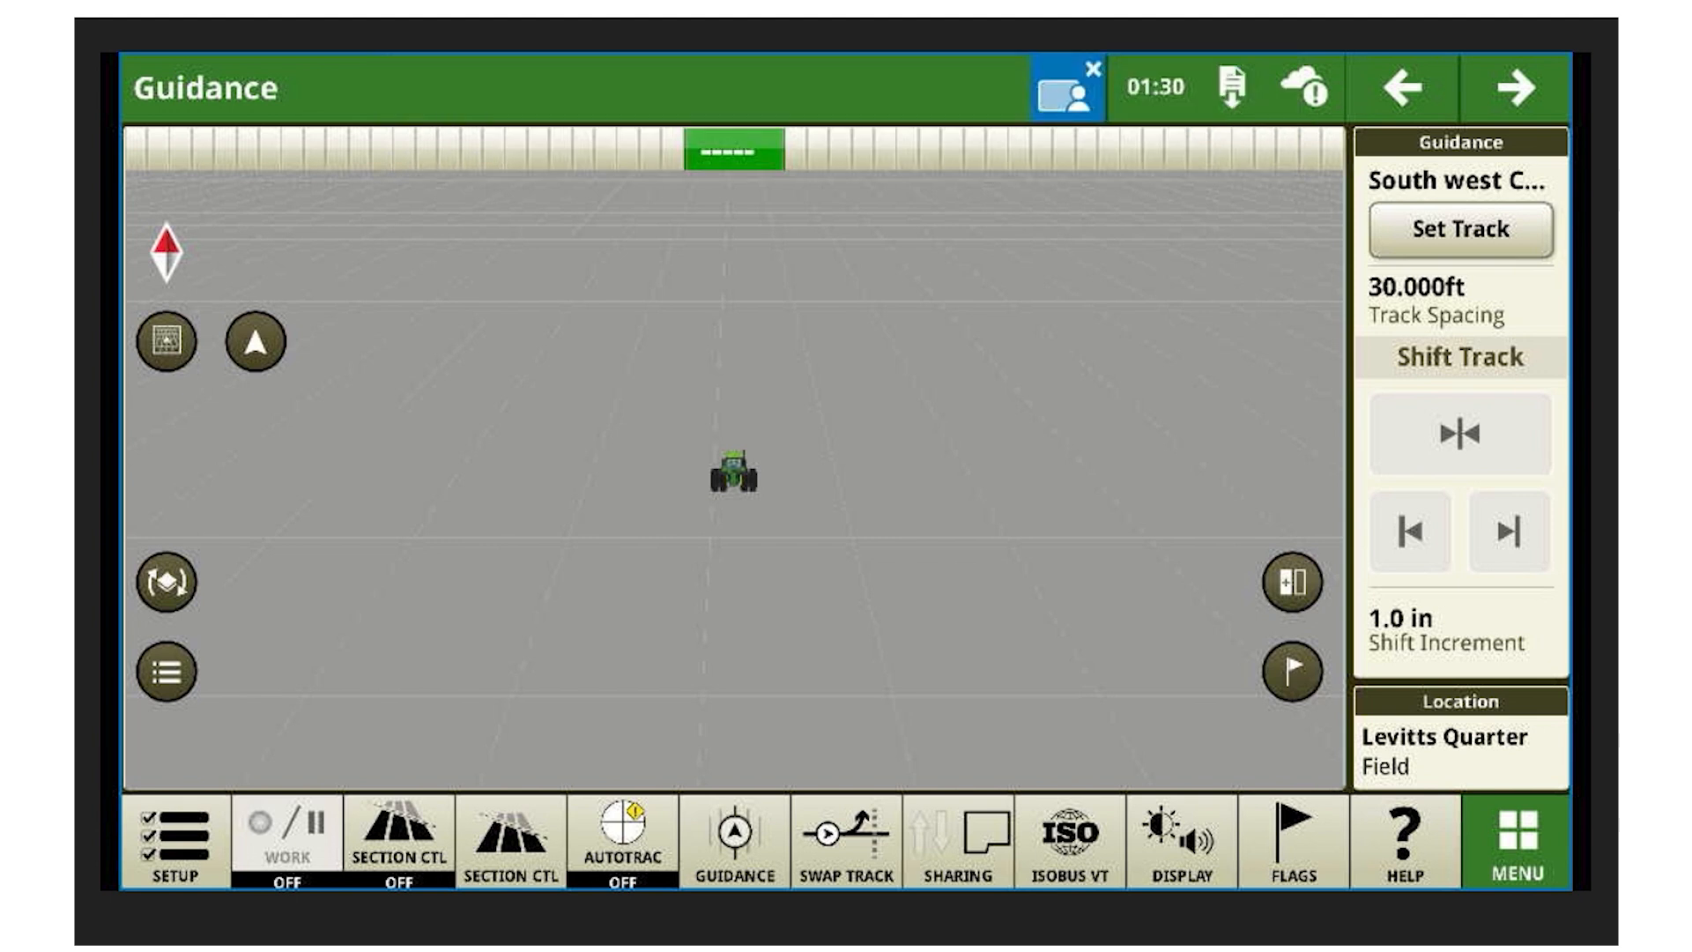
Step: On the machine's remote display, open the file manager and start an import from received files
{"action": "left_click", "coordinate": [1517, 842]}
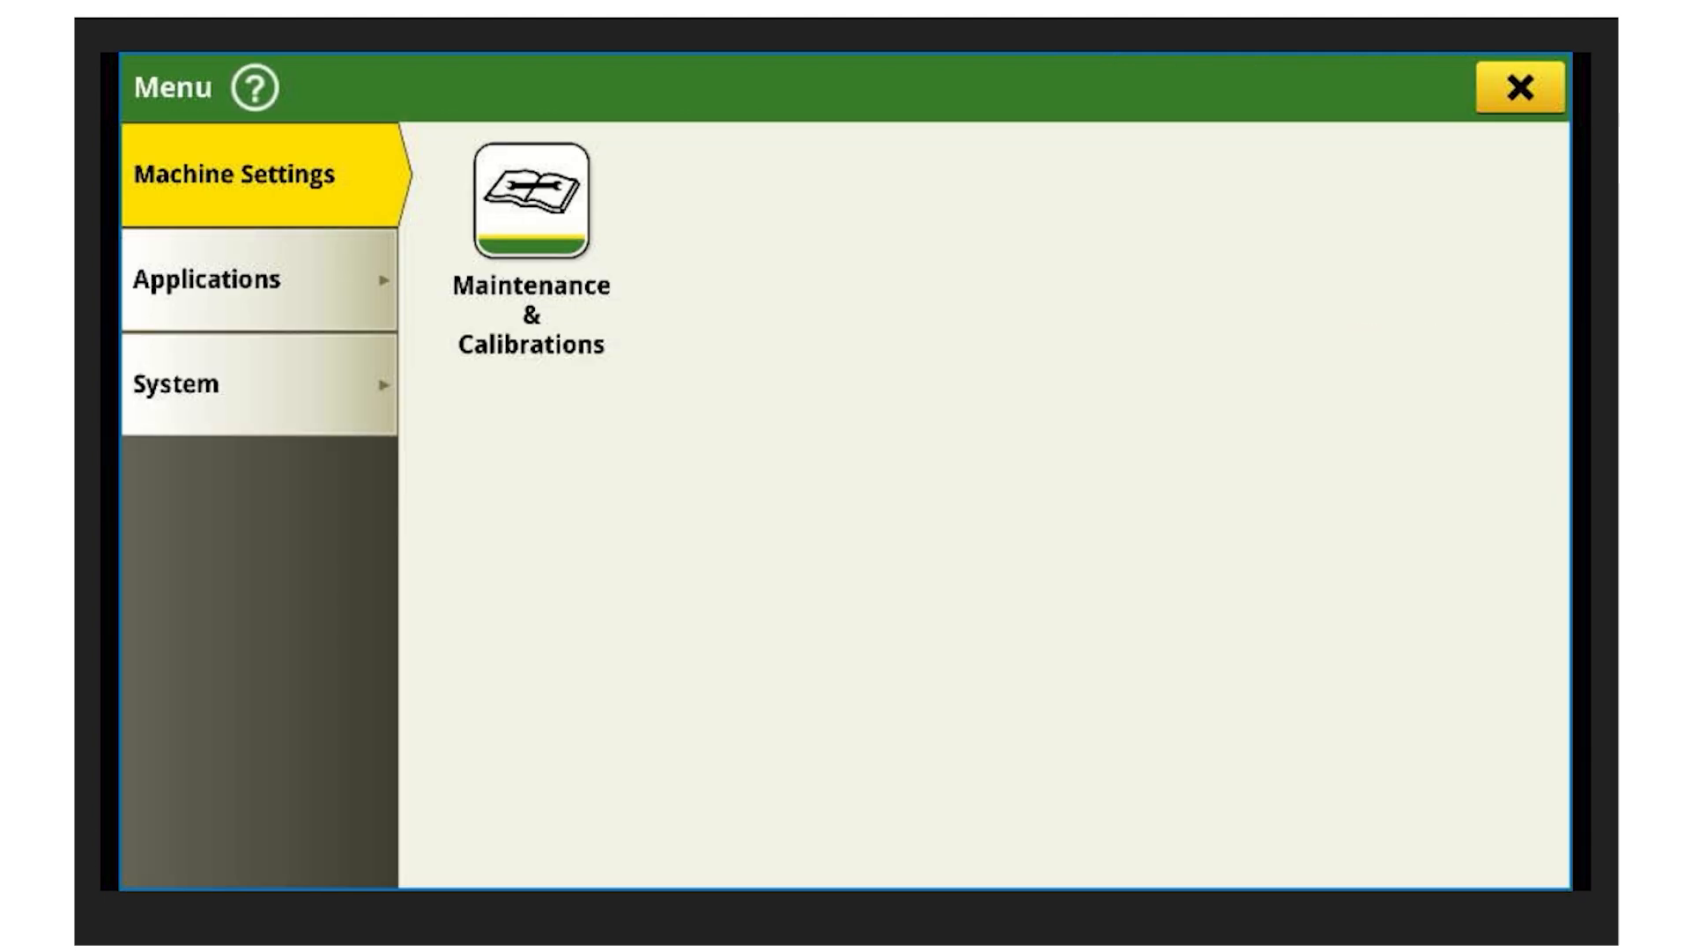
{"action": "left_click", "coordinate": [296, 390]}
{"action": "left_click", "coordinate": [533, 441]}
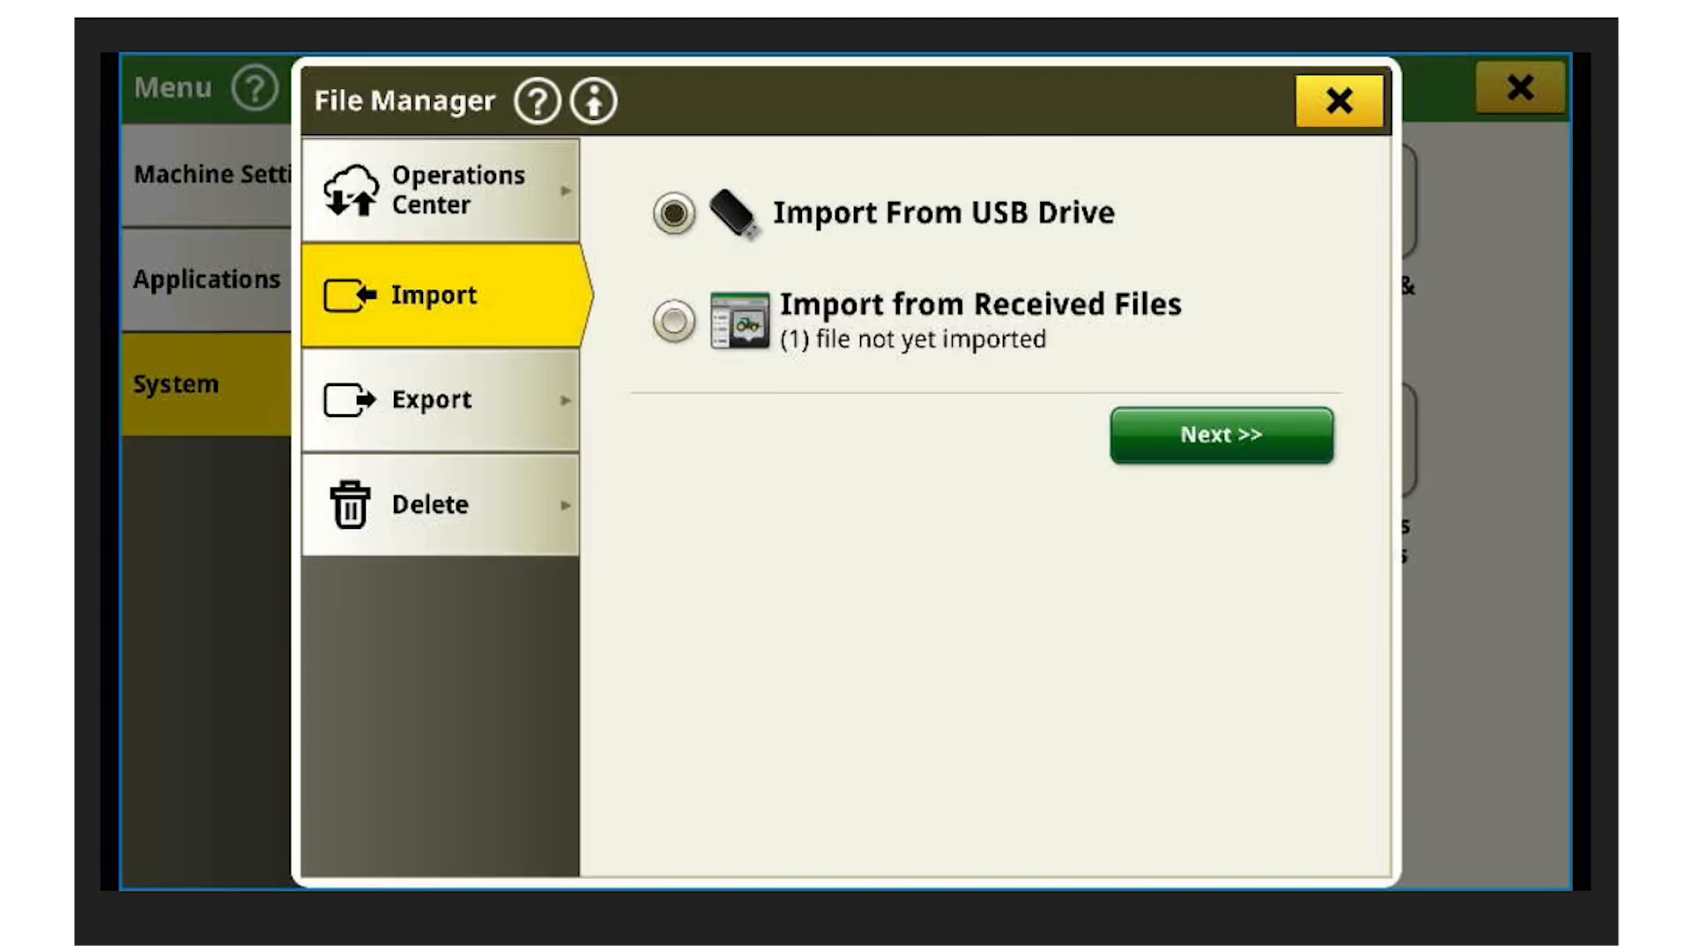
{"action": "left_click", "coordinate": [728, 323]}
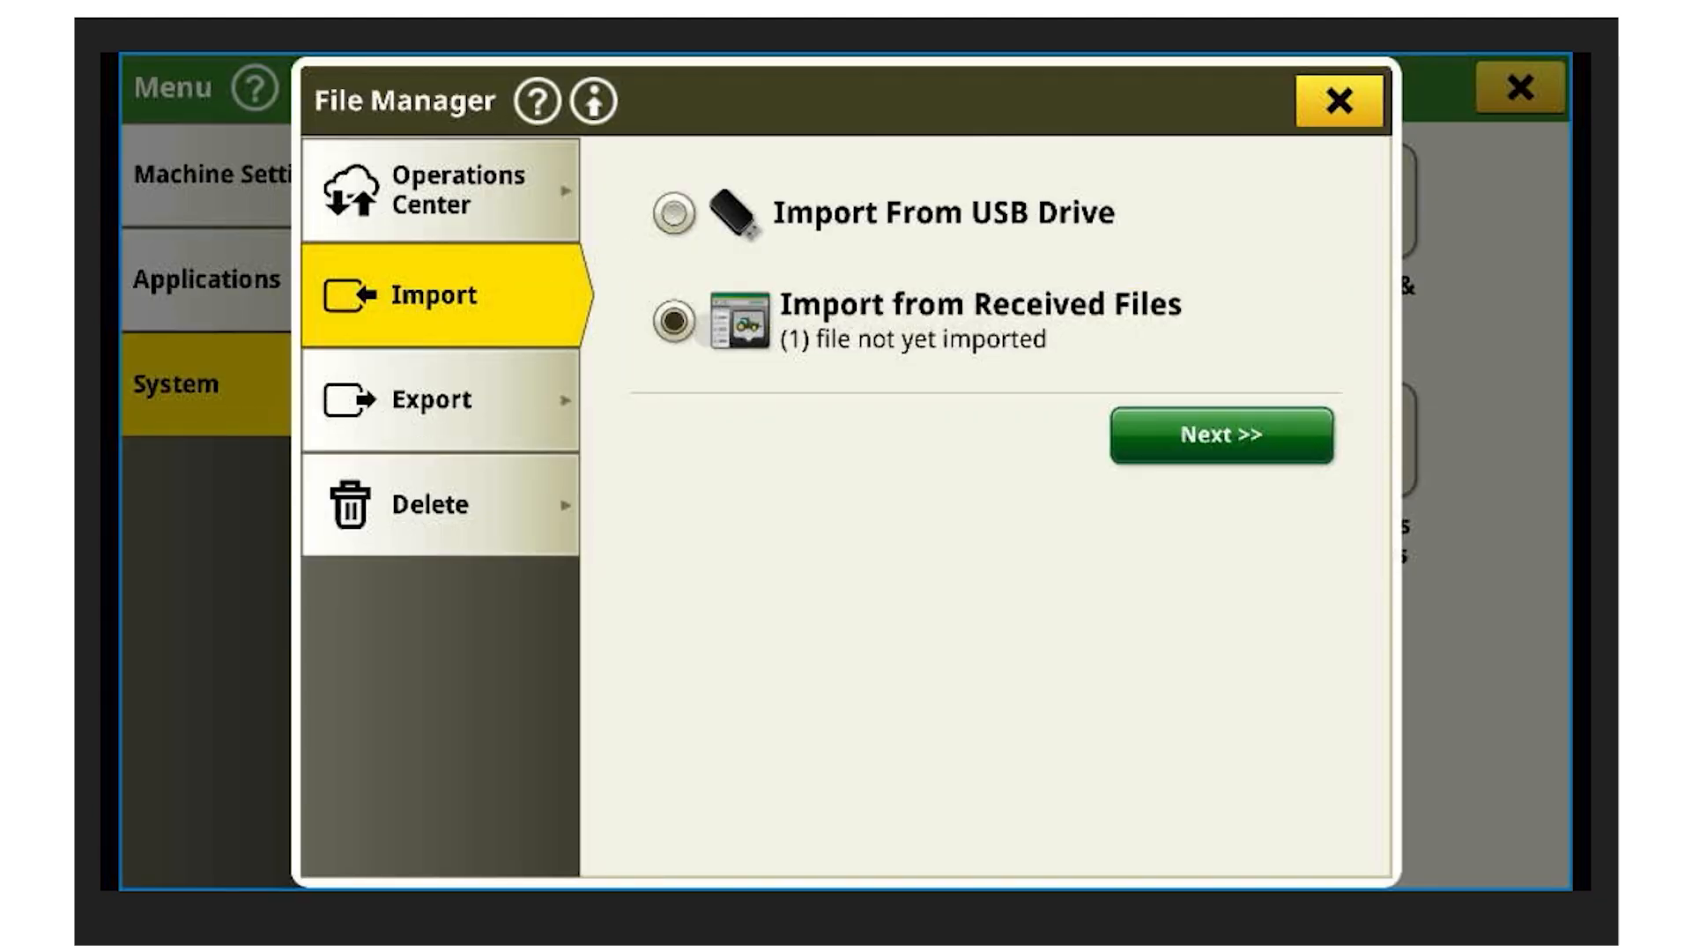
{"action": "left_click", "coordinate": [1222, 435]}
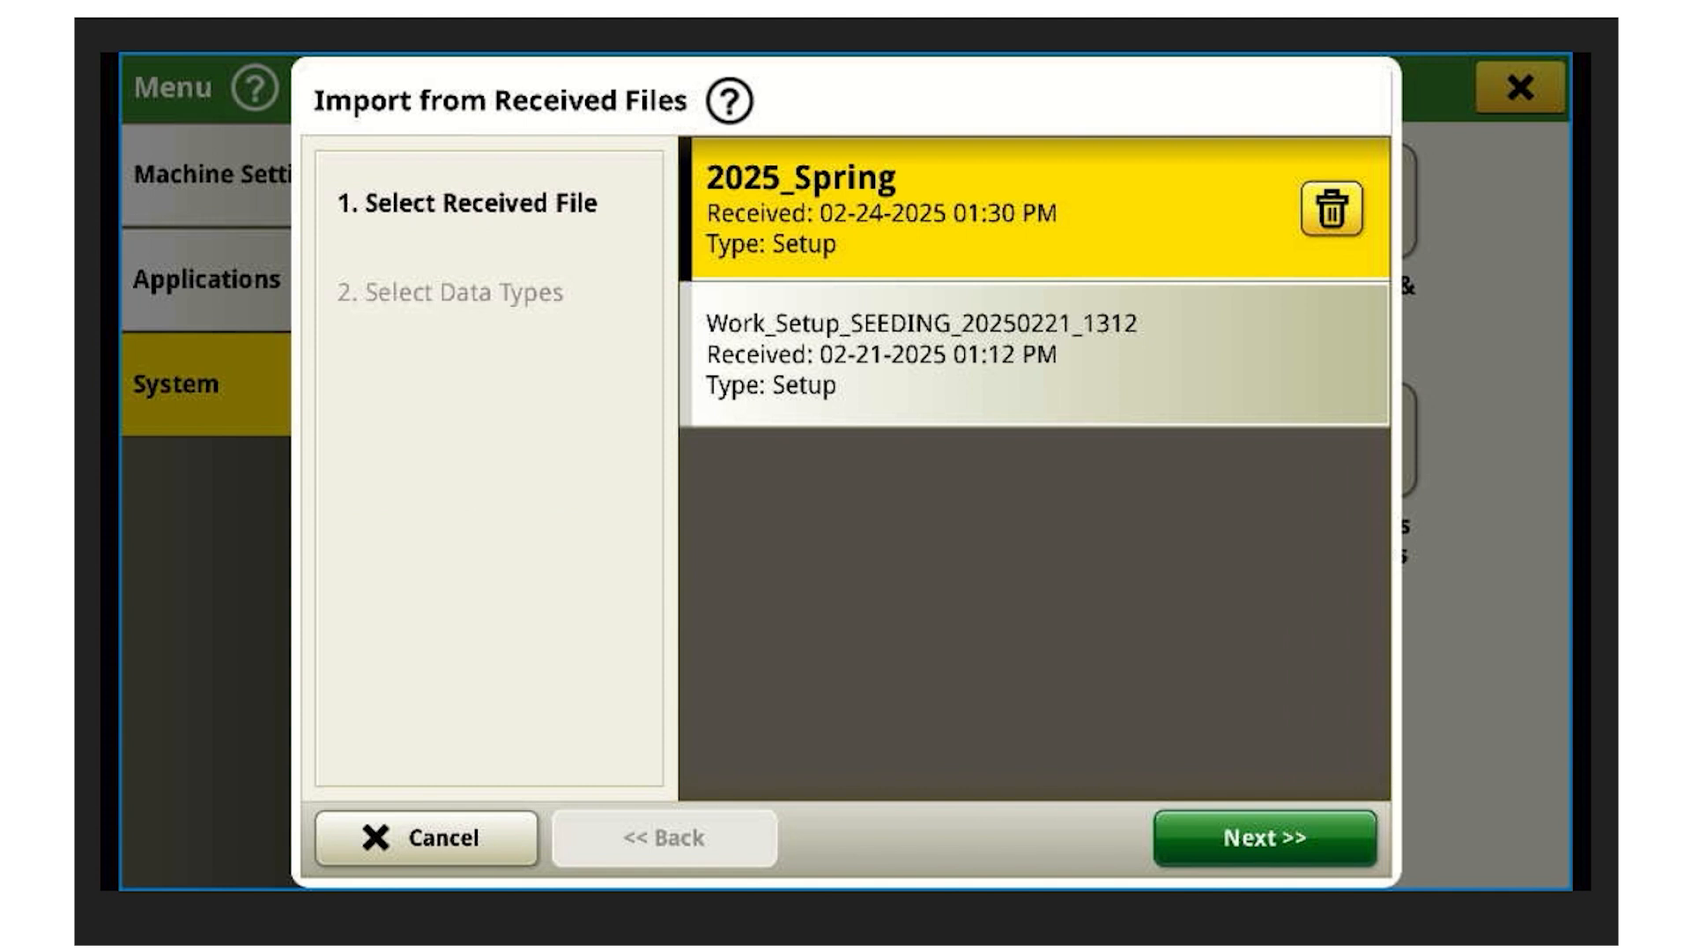
Step: Delete the received setup file Work_Setup_SEEDING_20250221_1312 from the display and confirm the deletion
{"action": "left_click", "coordinate": [1019, 366]}
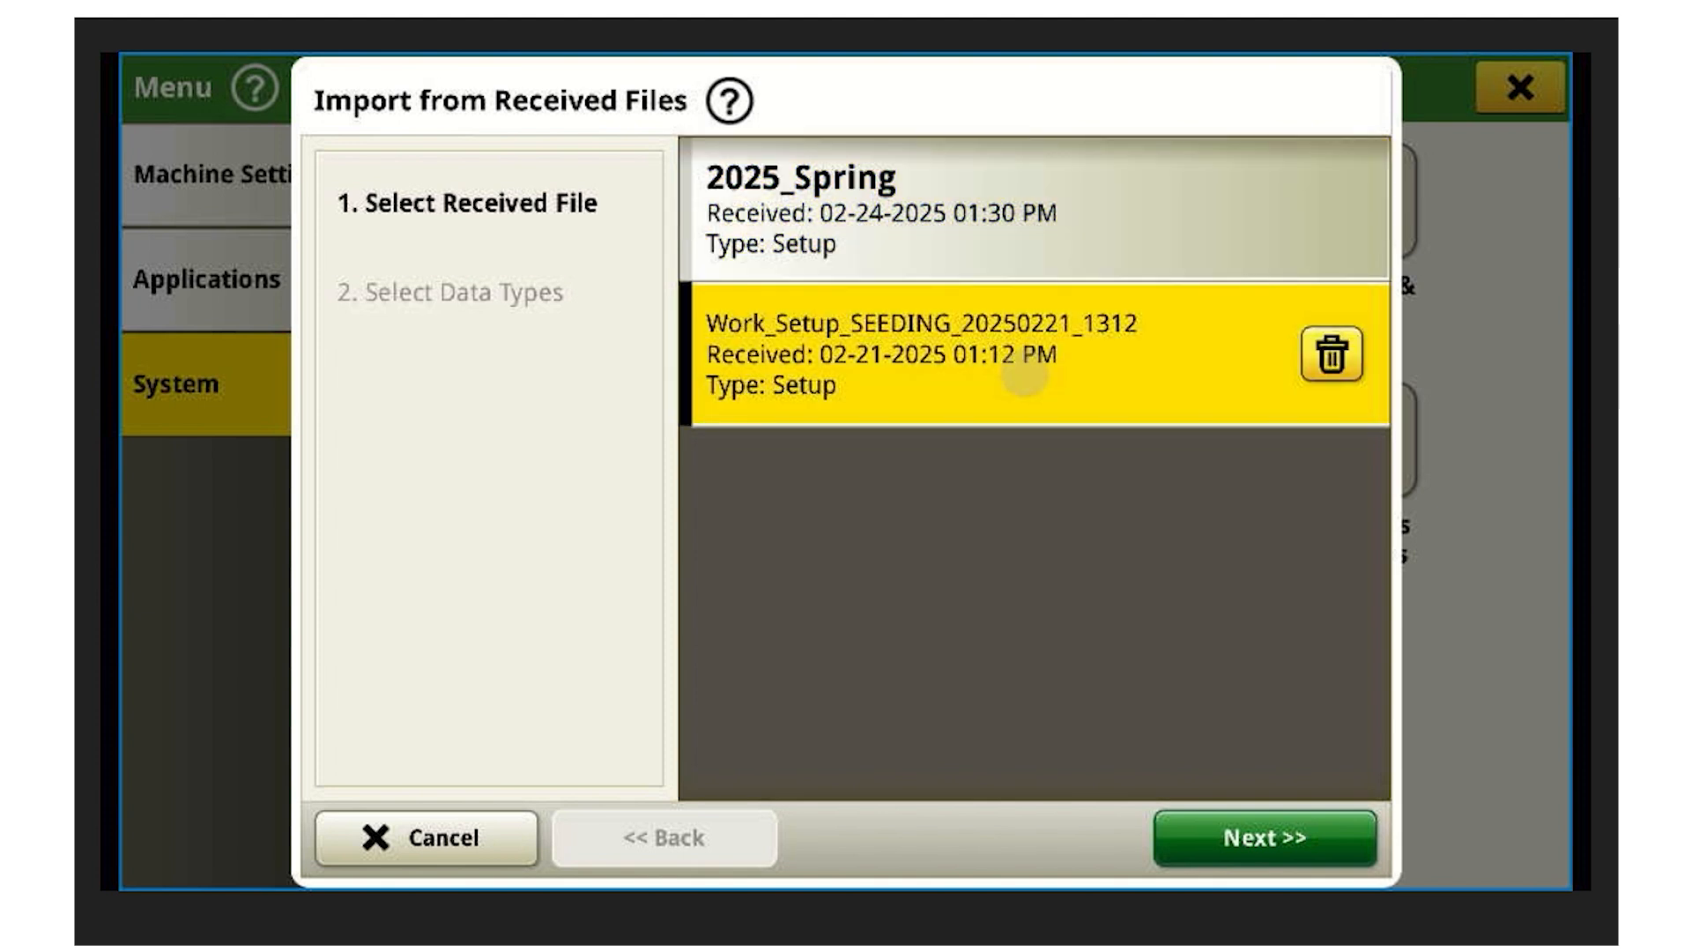
{"action": "left_click", "coordinate": [1332, 354]}
{"action": "left_click", "coordinate": [1088, 663]}
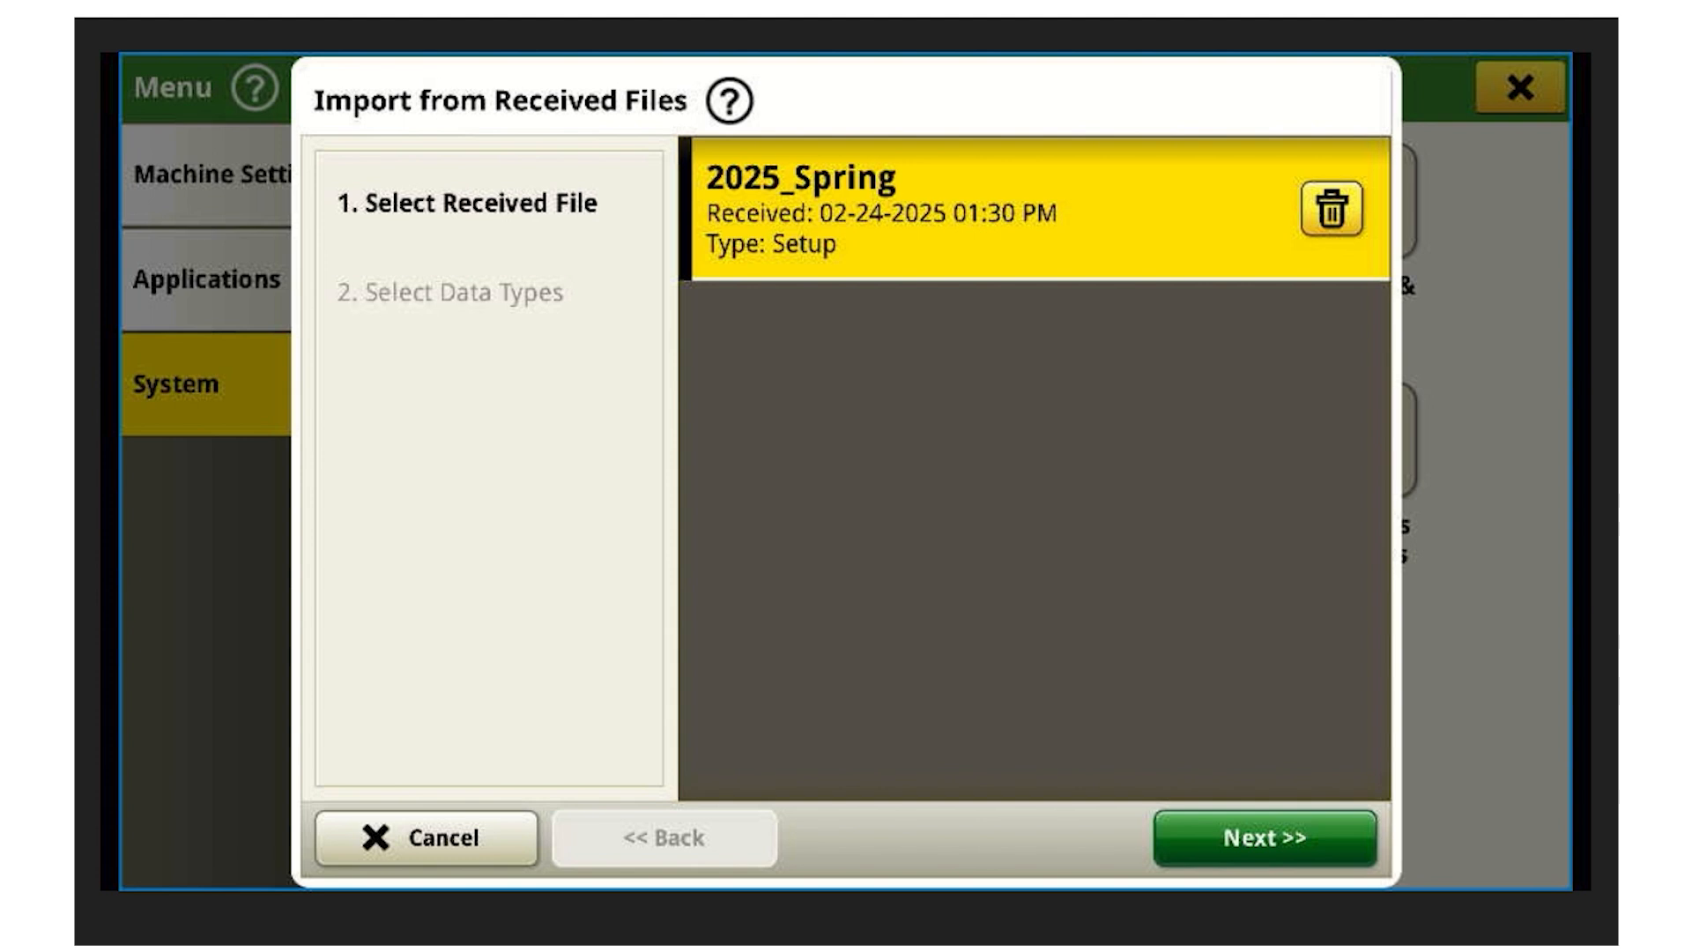
Step: Examine the data types available in the received 2025_Spring file and leave the file manager without importing
{"action": "left_click", "coordinate": [1037, 182]}
{"action": "left_click", "coordinate": [1226, 834]}
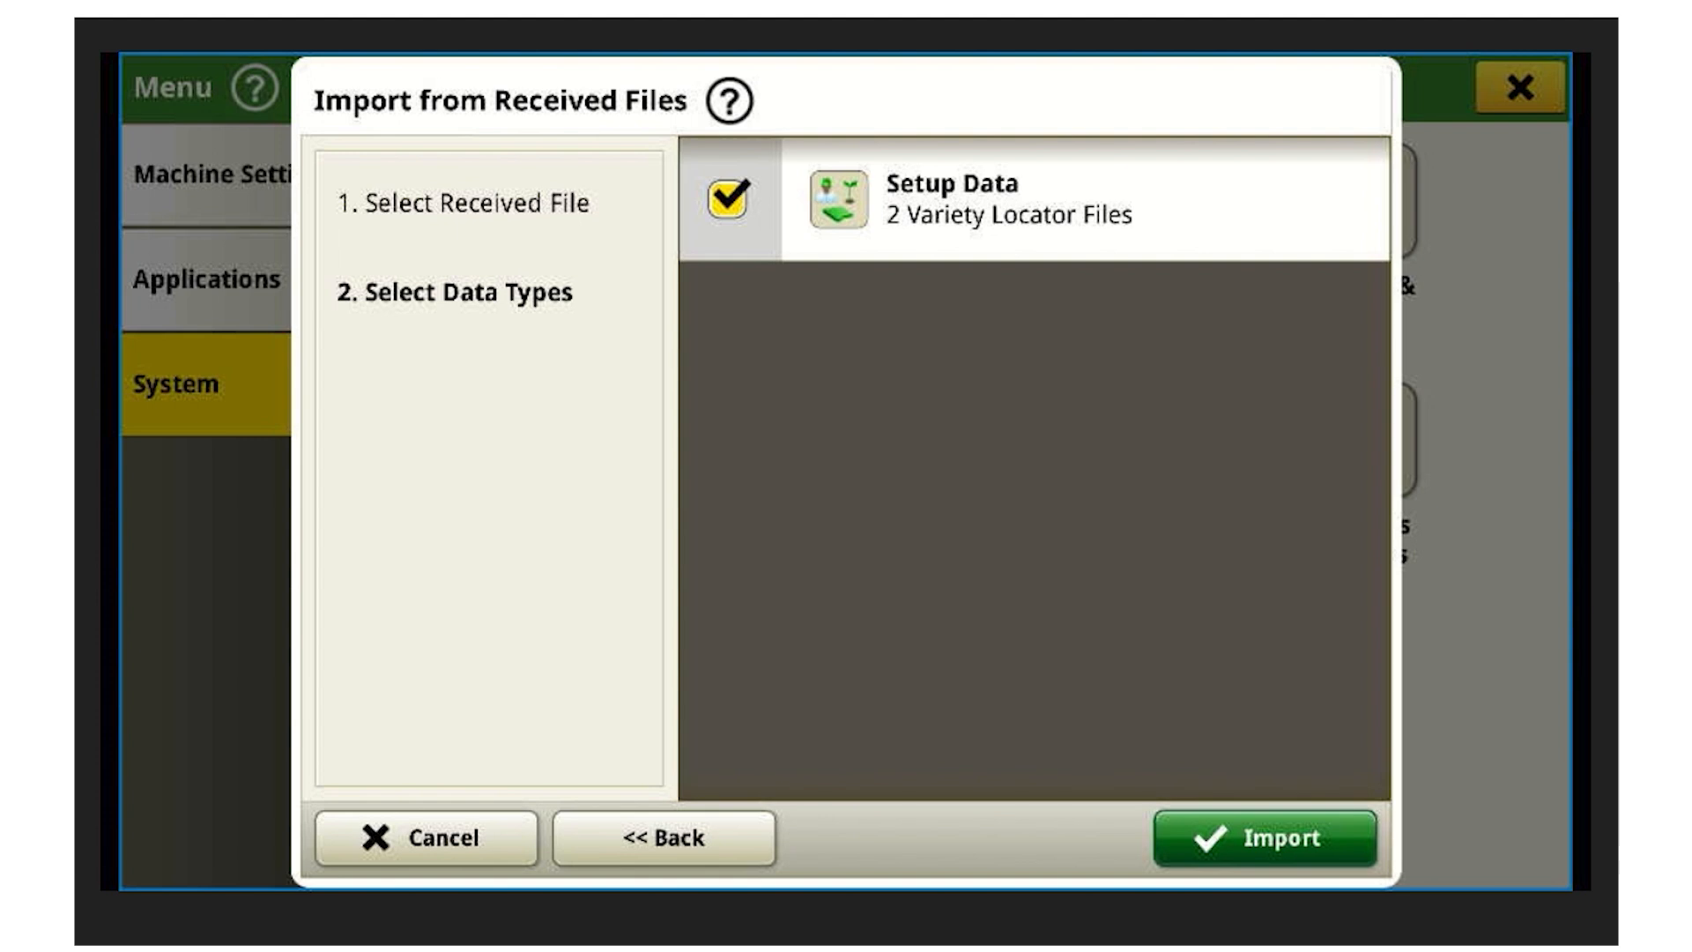
{"action": "left_click", "coordinate": [426, 837]}
{"action": "left_click", "coordinate": [1339, 101]}
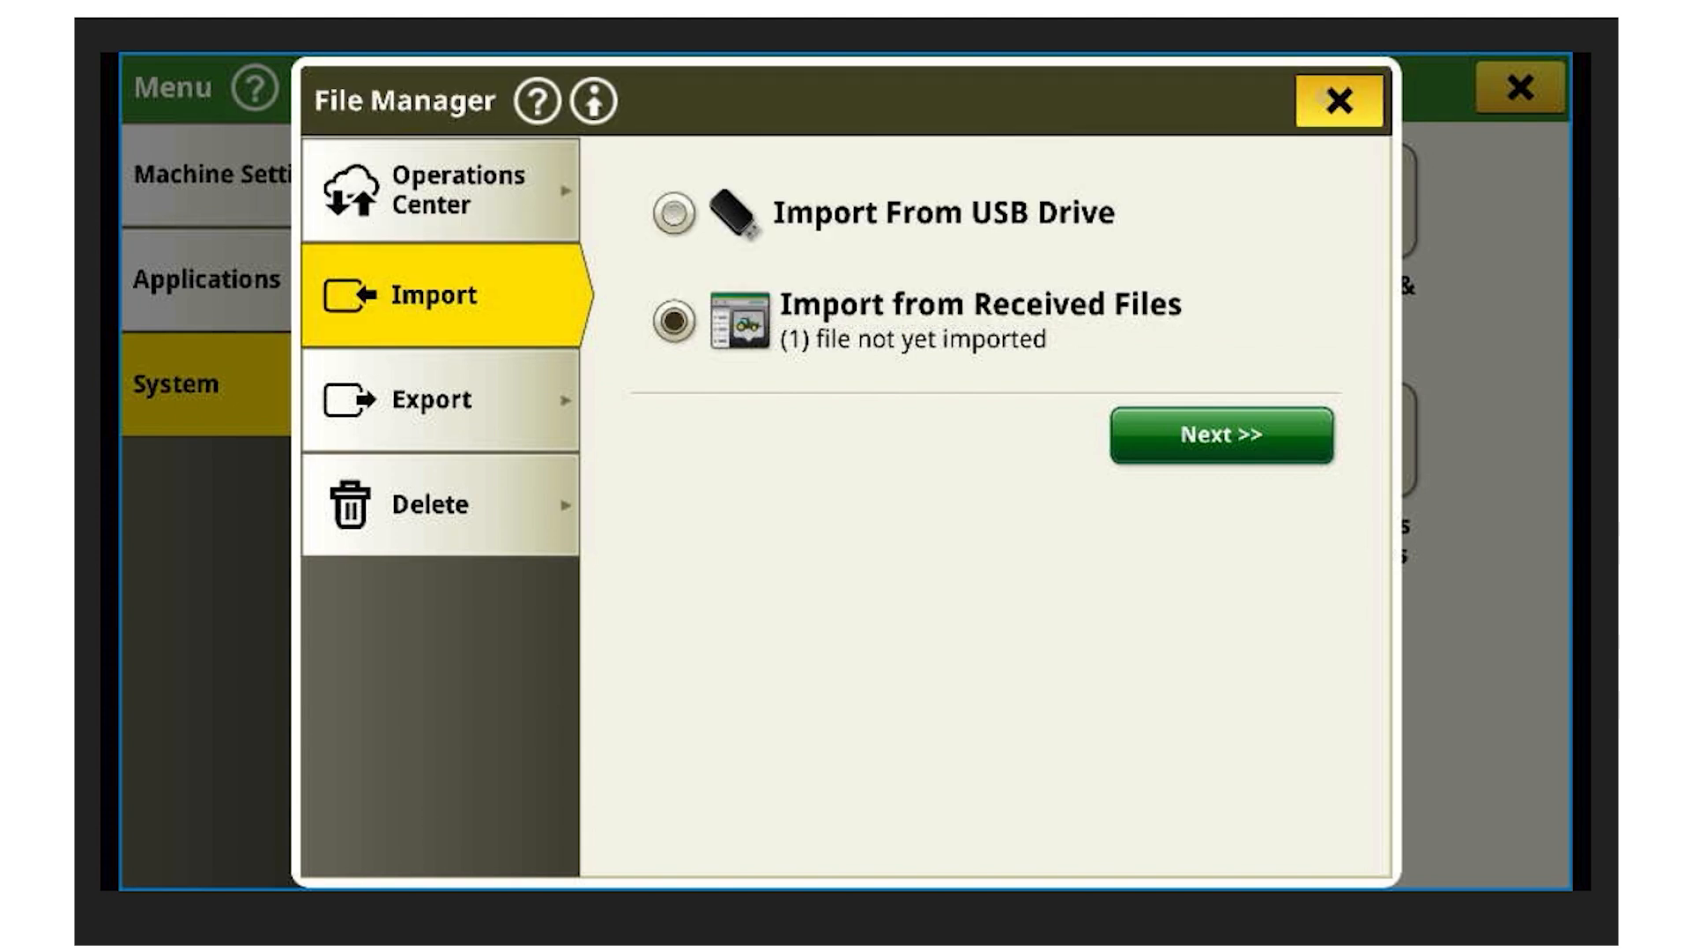
Step: Switch from the remote display back to Operations Center and list the setup files in Files
{"action": "left_click", "coordinate": [1521, 88]}
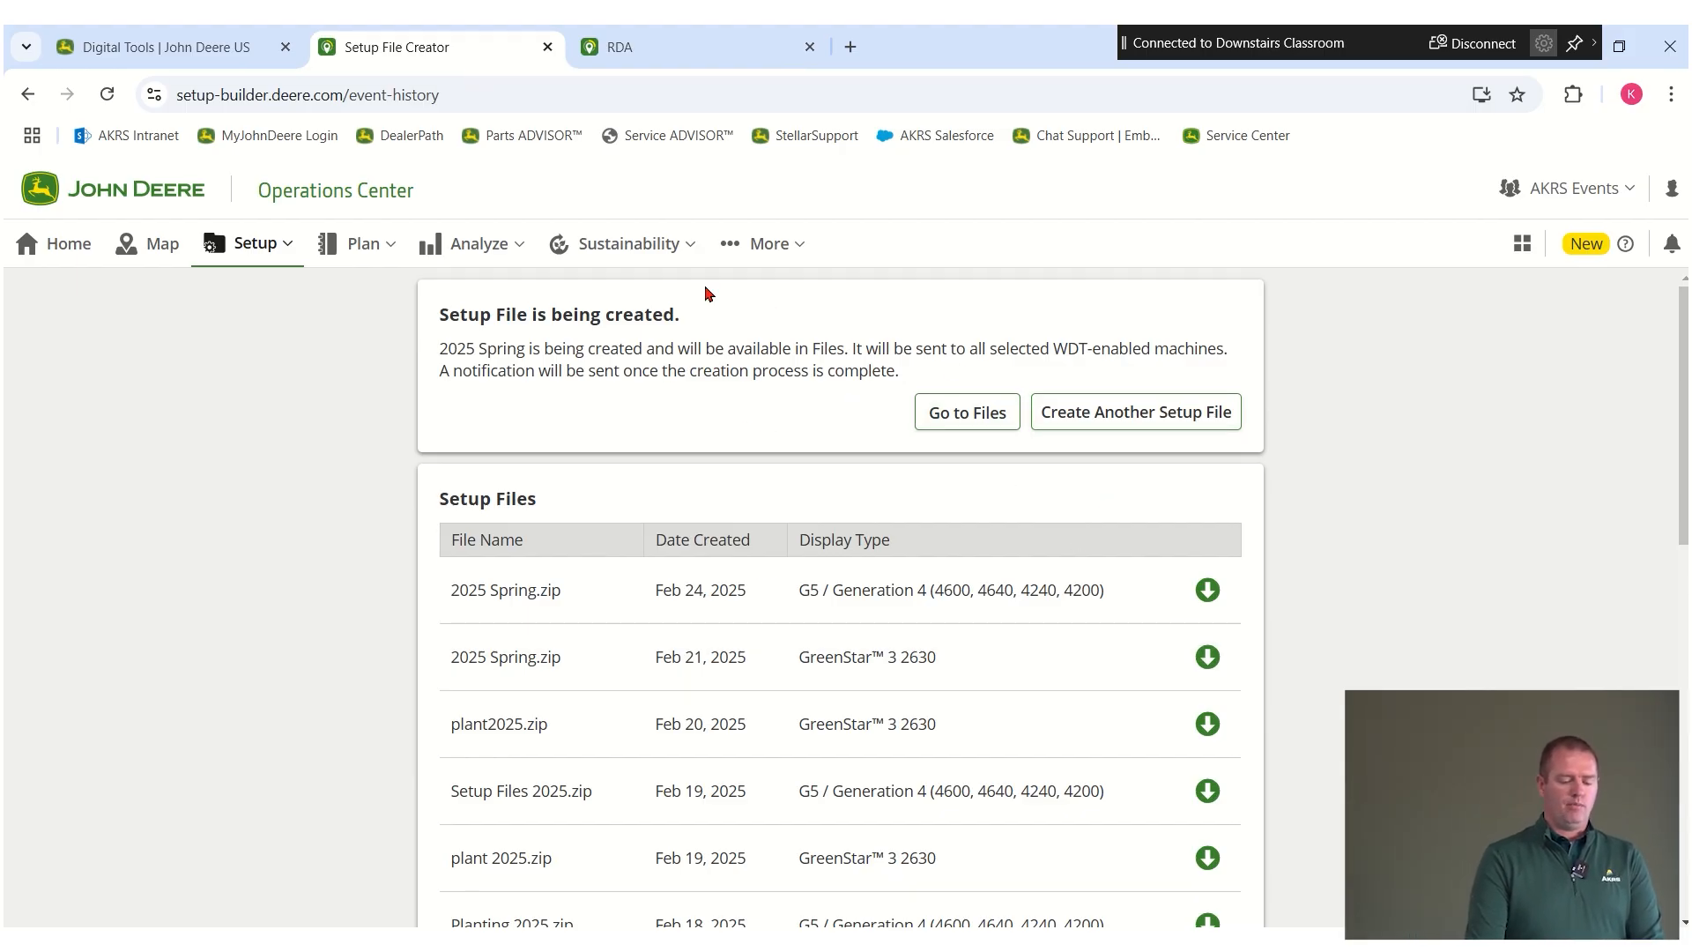
{"action": "left_click", "coordinate": [781, 251]}
{"action": "left_click", "coordinate": [815, 322]}
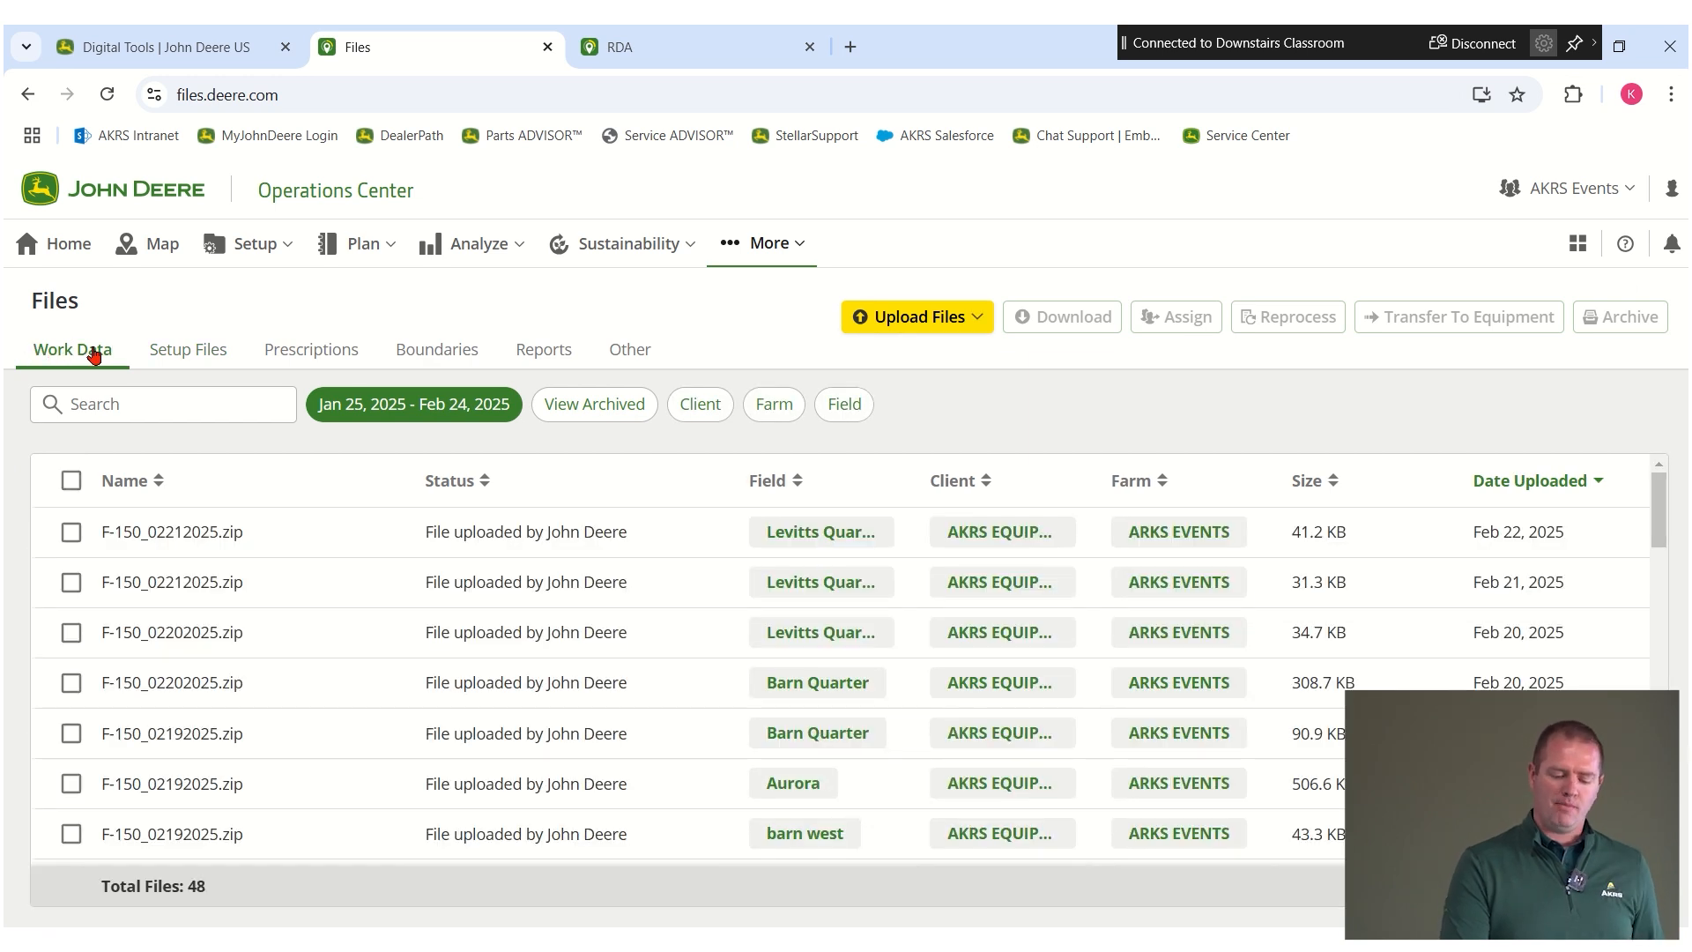
{"action": "left_click", "coordinate": [182, 352]}
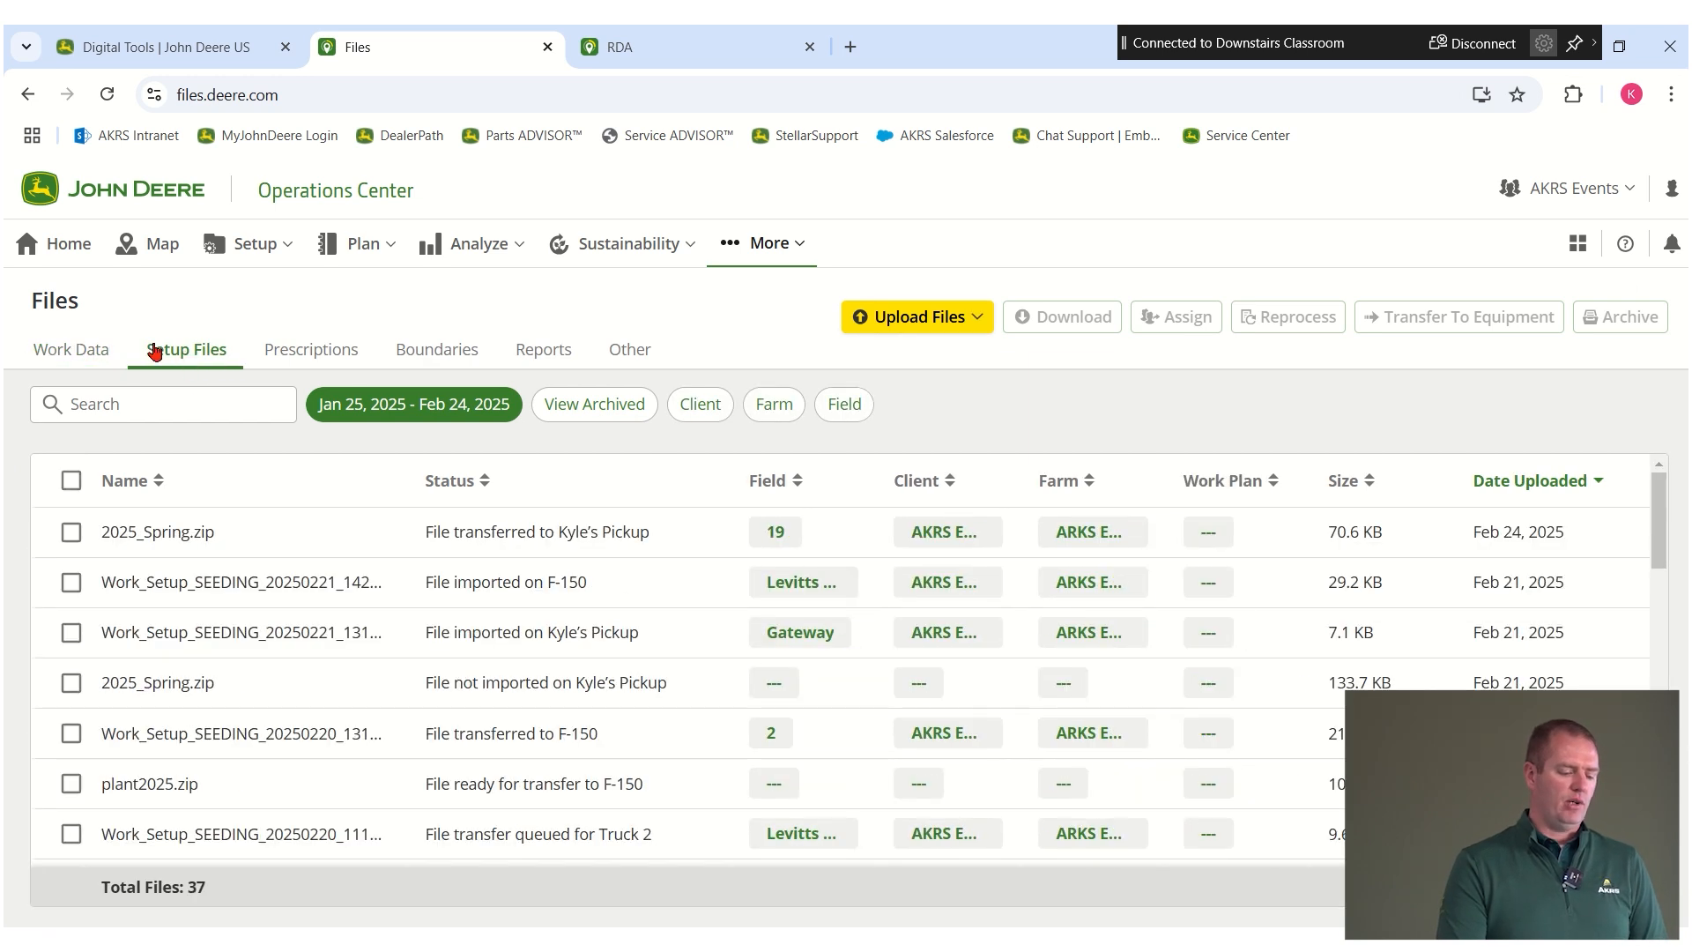
Step: Download the 2025_Spring.zip setup file dated Feb 24, 2025, converted to .jddm for use with John Deere Data Manager
{"action": "left_click", "coordinate": [72, 533]}
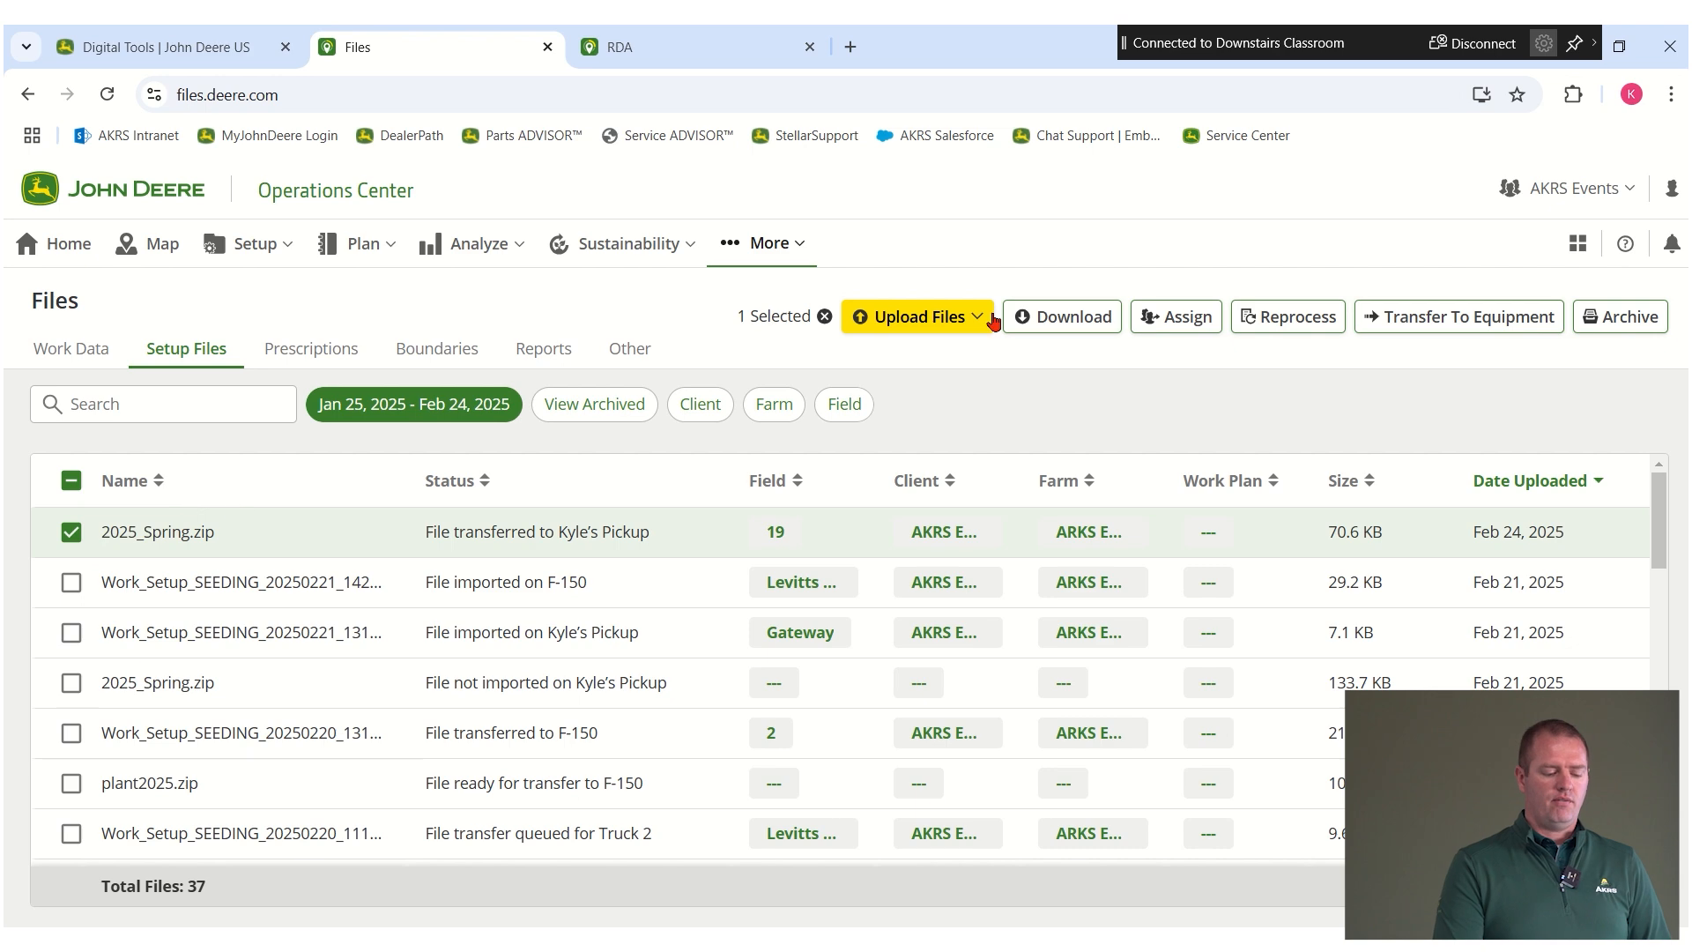
{"action": "left_click", "coordinate": [1077, 320]}
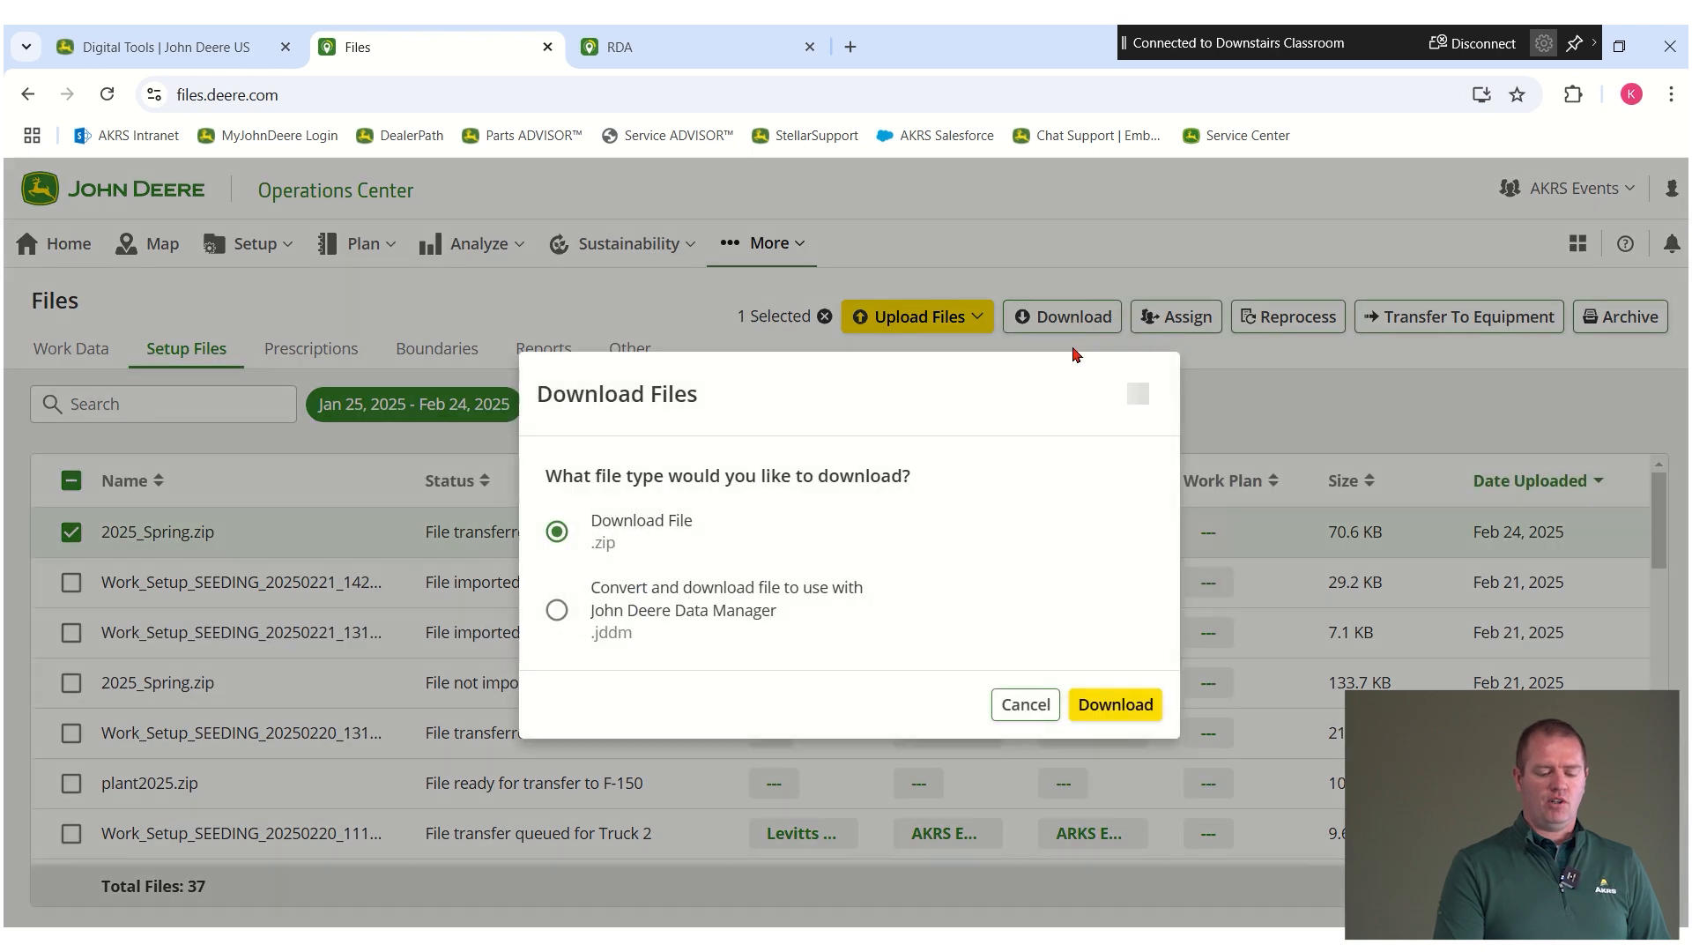
{"action": "left_click", "coordinate": [558, 613]}
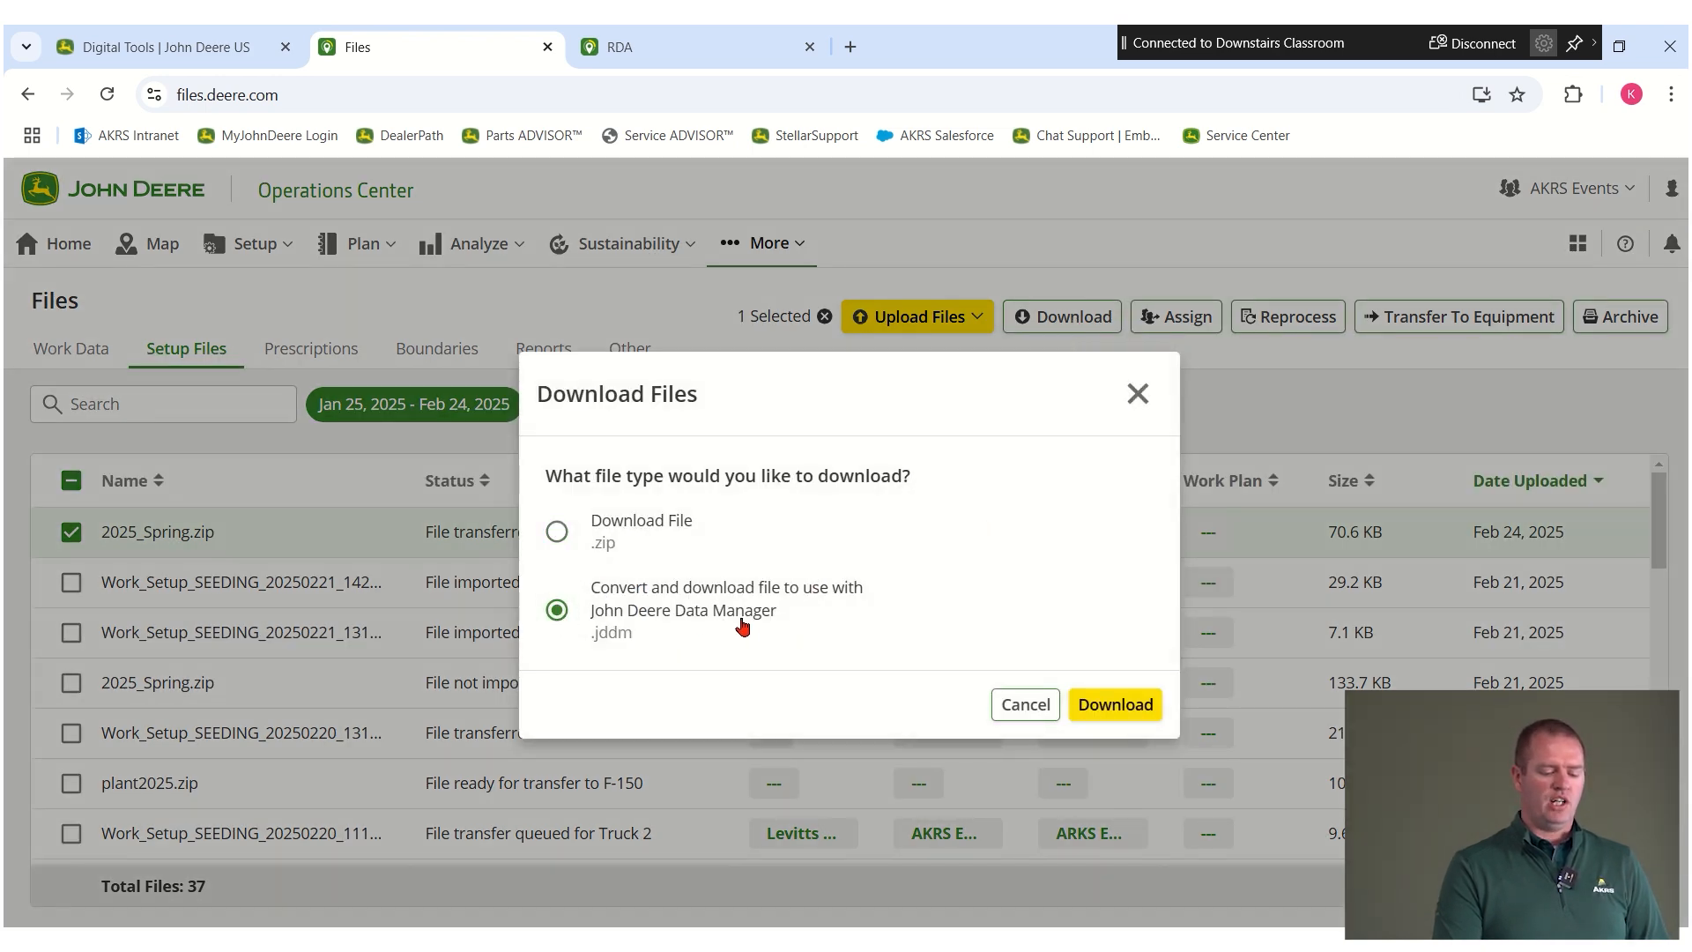
{"action": "left_click", "coordinate": [1119, 705]}
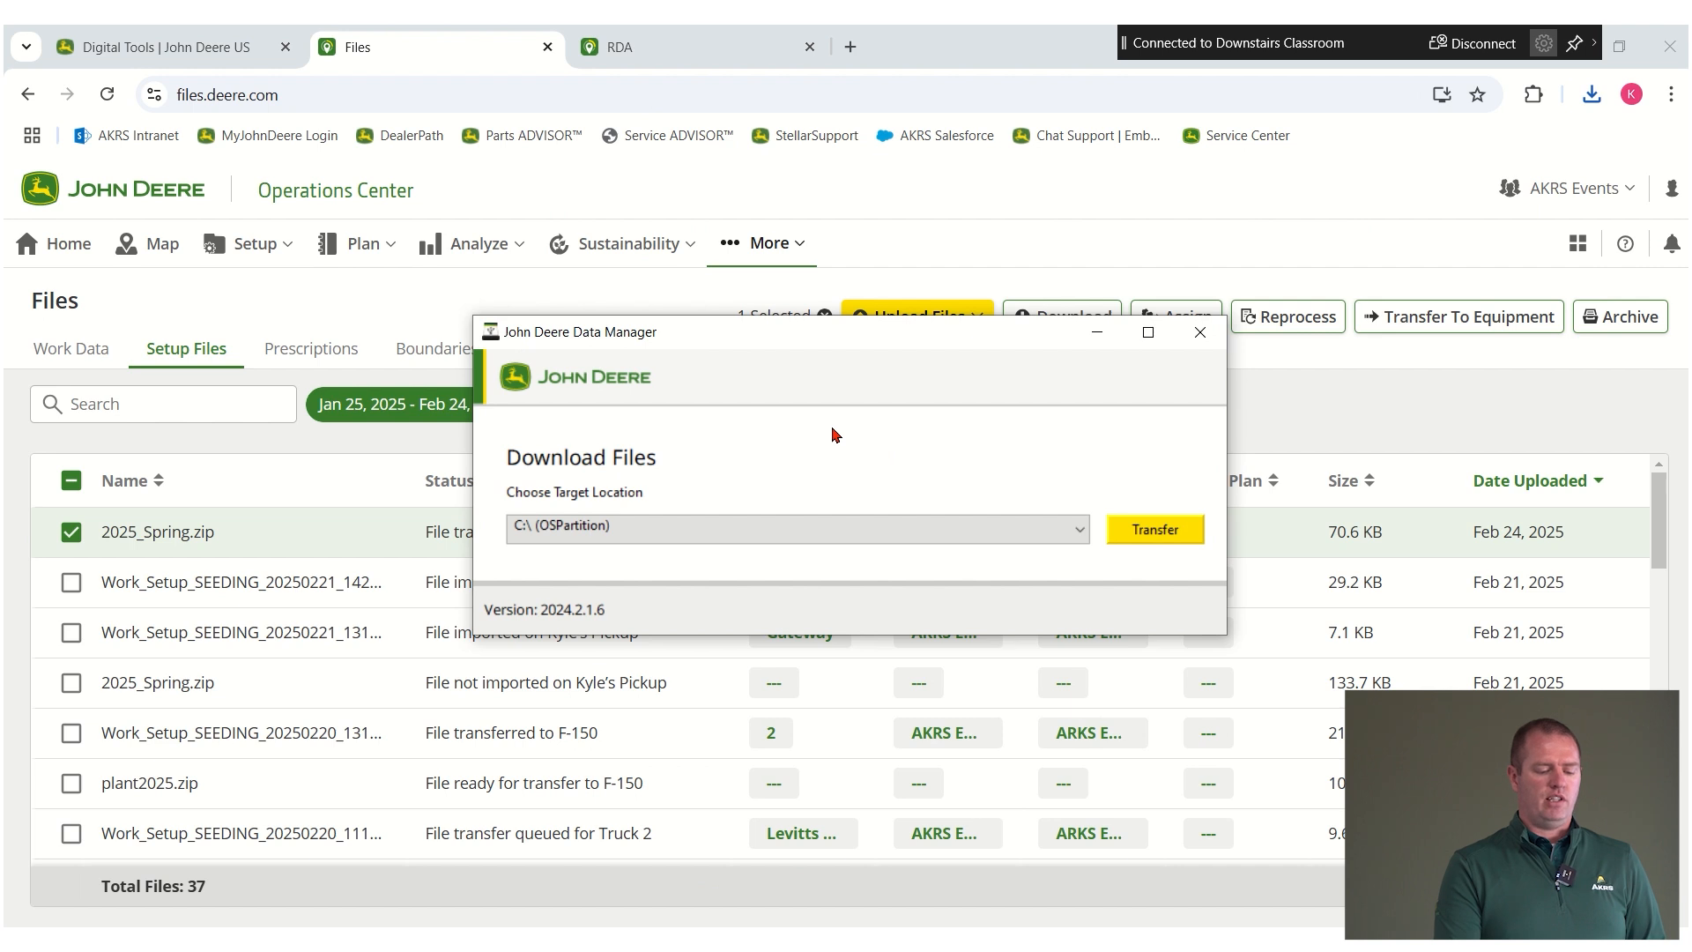
Step: In John Deere Data Manager, review the target locations, keep C:\ (OSPartition), and close the program without transferring the file
{"action": "left_click", "coordinate": [703, 527]}
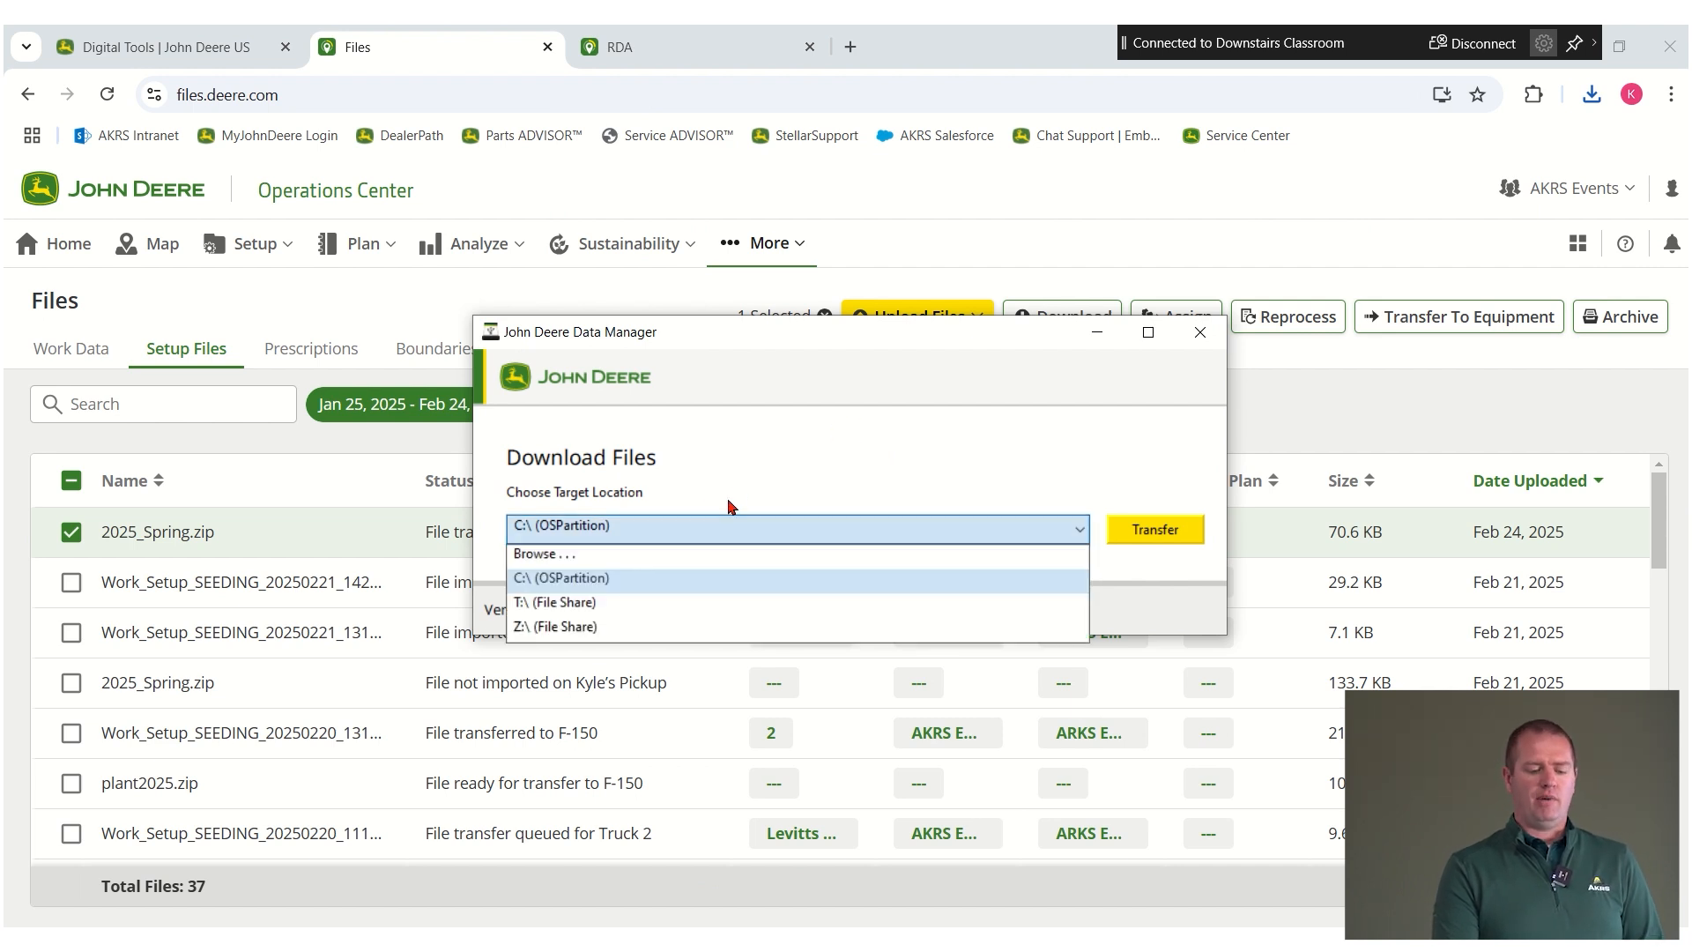
{"action": "left_click", "coordinate": [594, 580]}
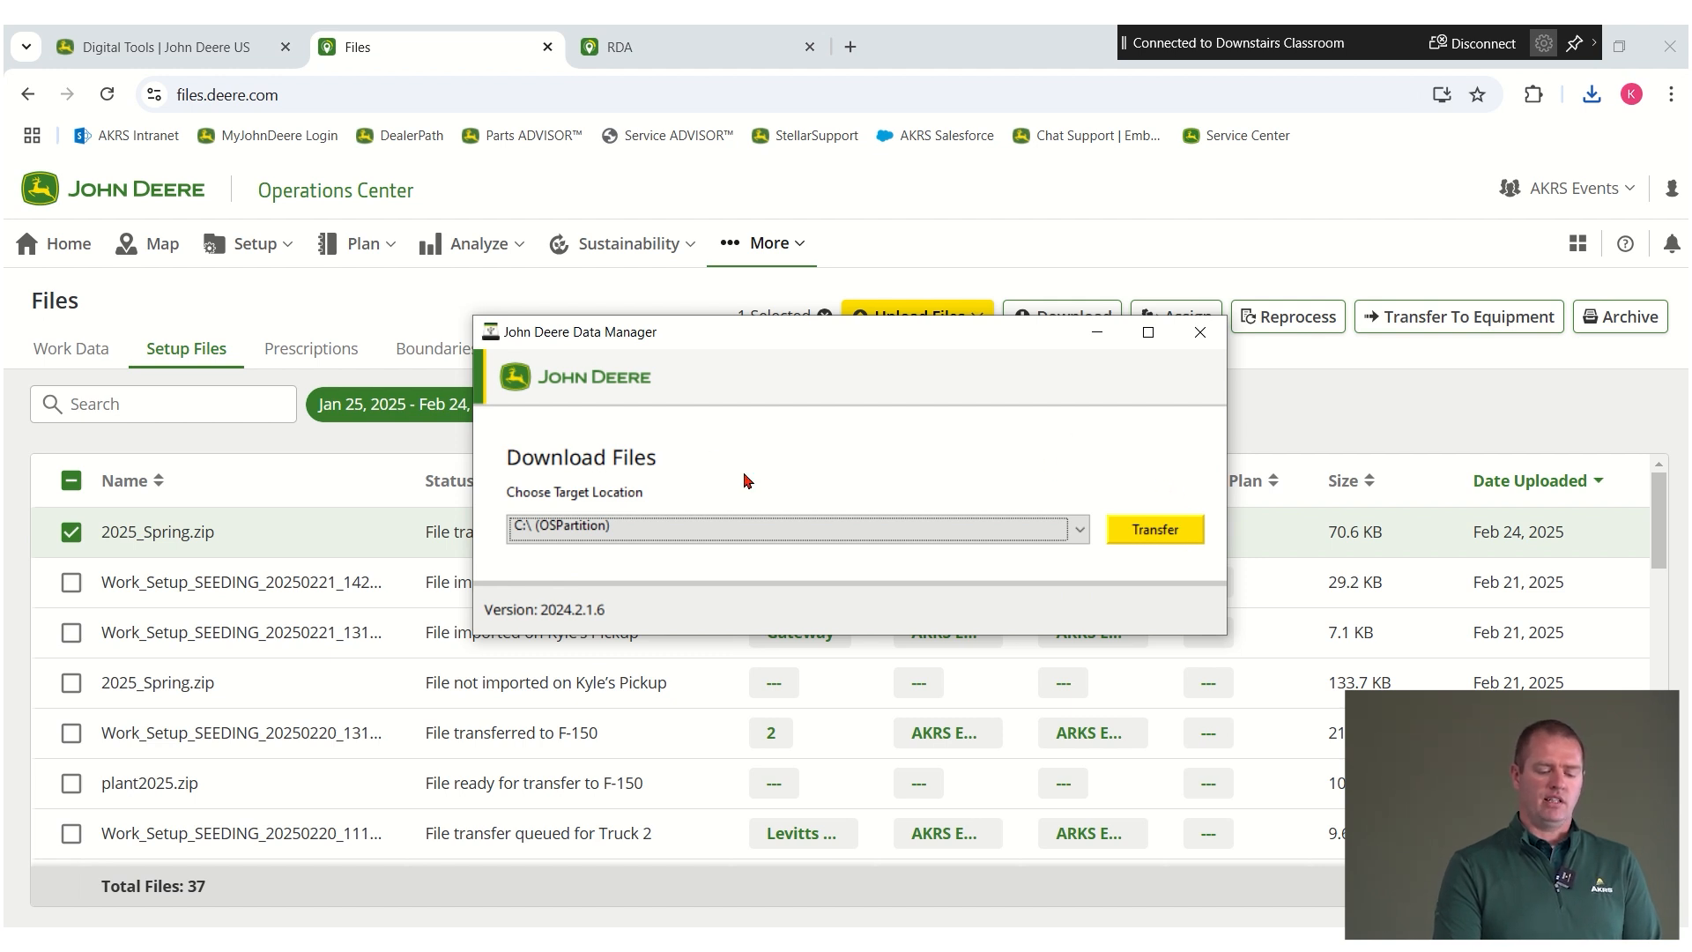
{"action": "left_click", "coordinate": [1199, 333]}
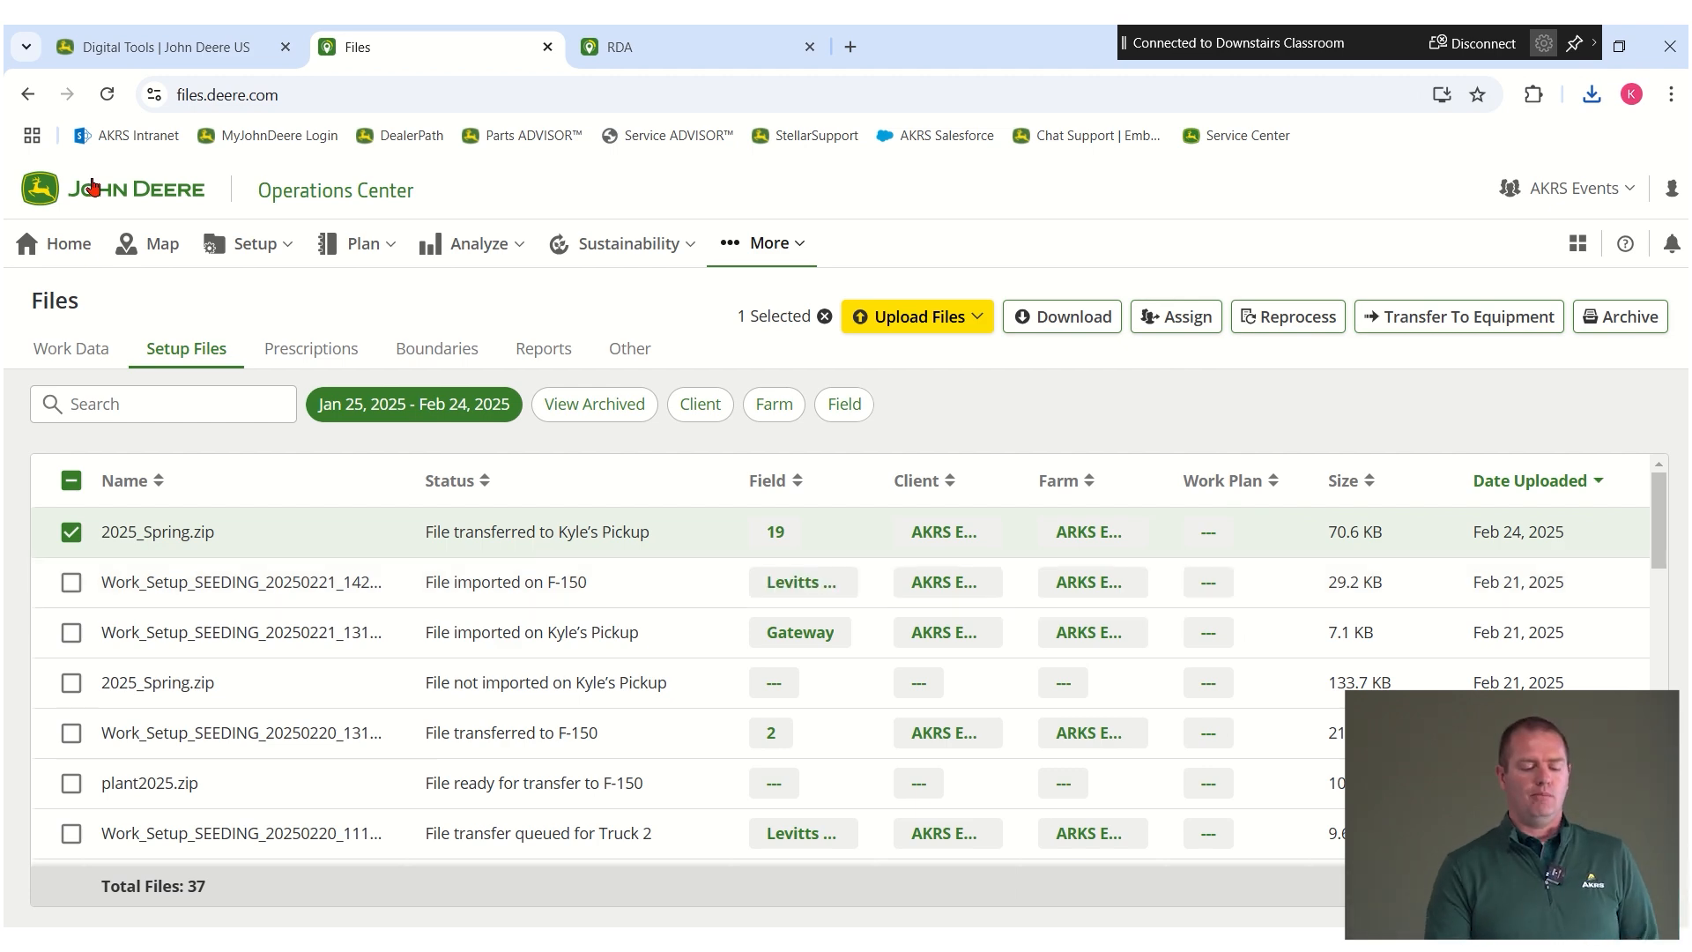
Step: Switch to the machine's remote display, view the USB drive import in File Manager, and leave without importing
{"action": "left_click", "coordinate": [619, 47]}
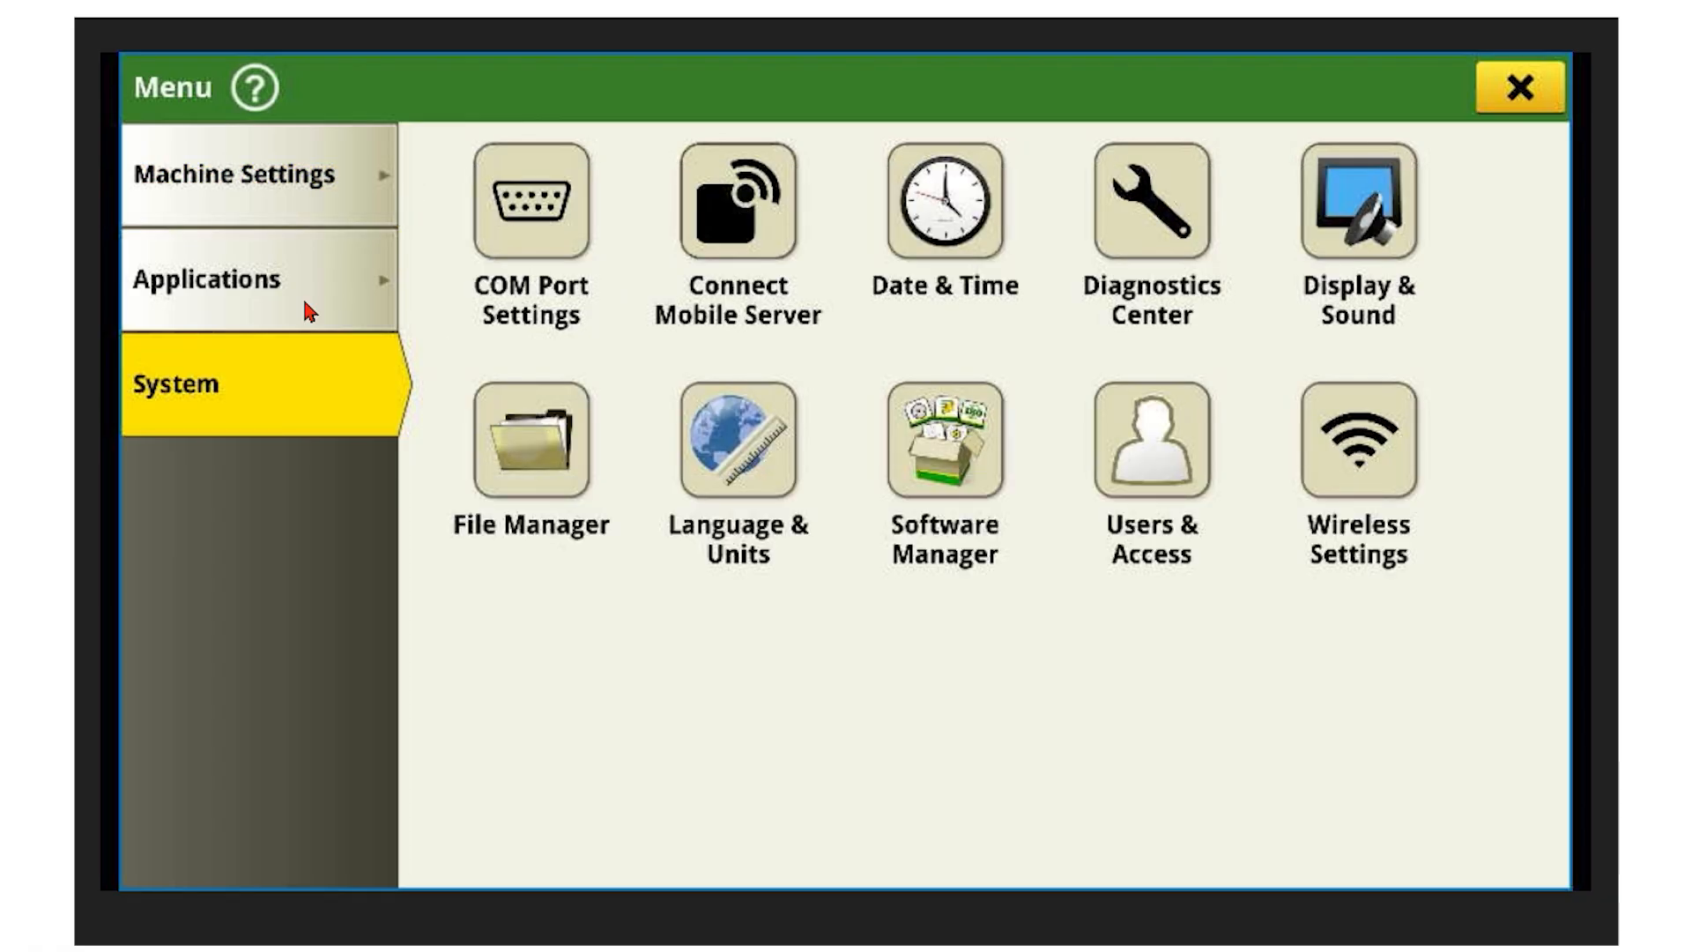
{"action": "left_click", "coordinate": [304, 301]}
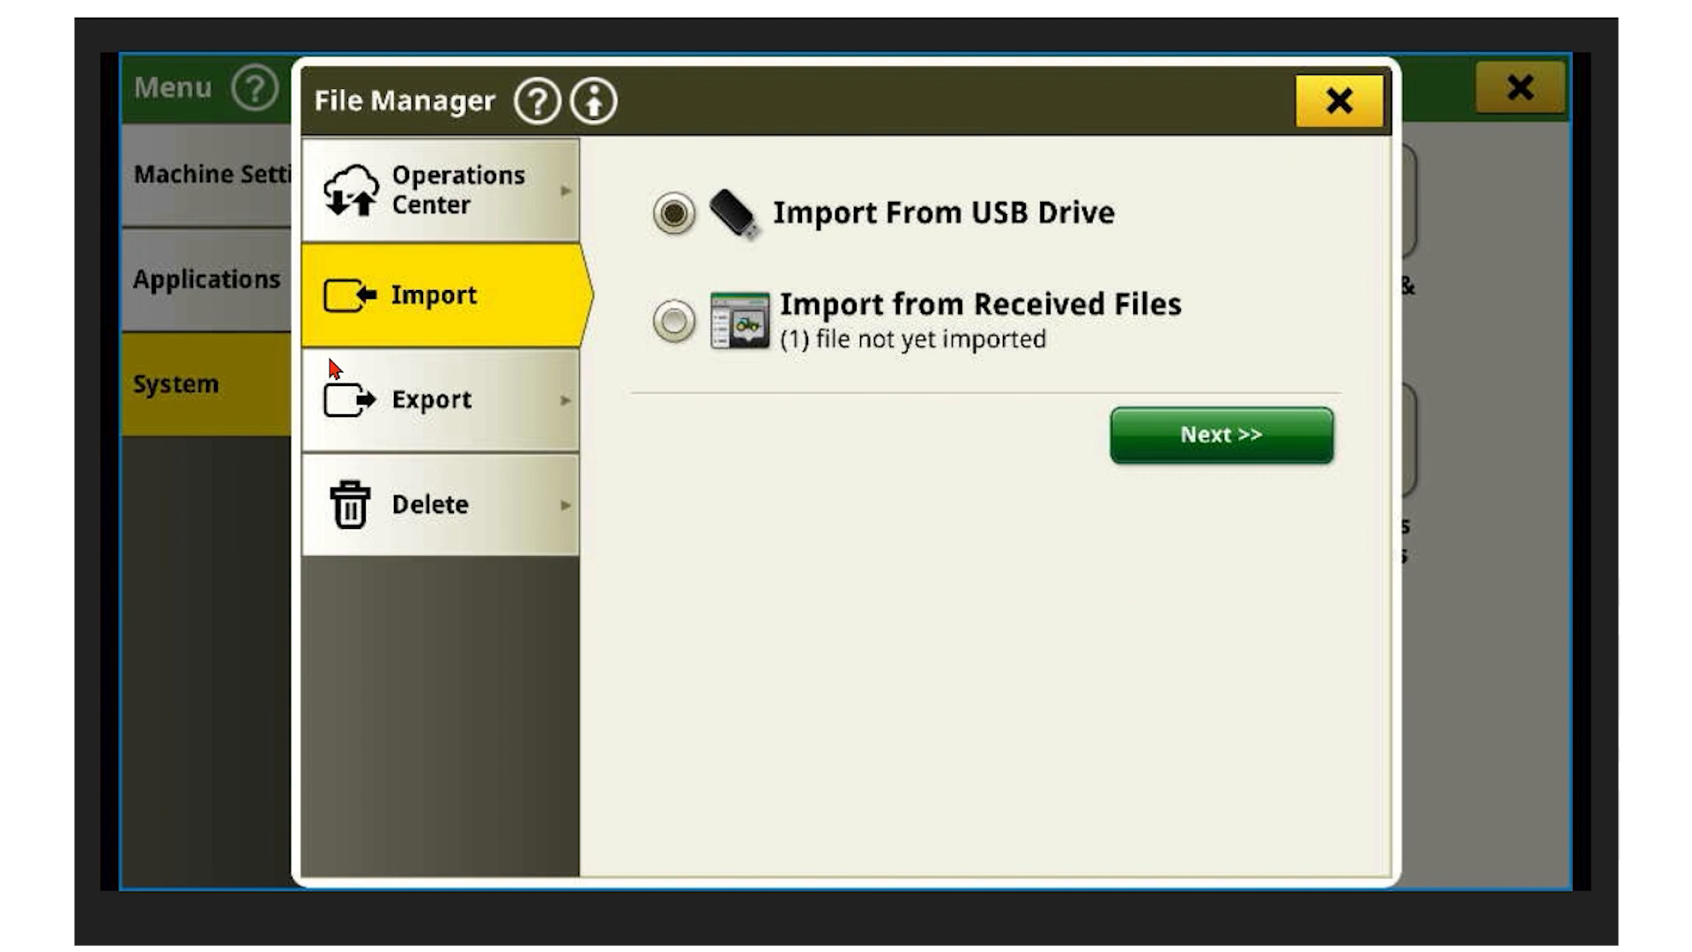
{"action": "left_click", "coordinate": [1206, 454]}
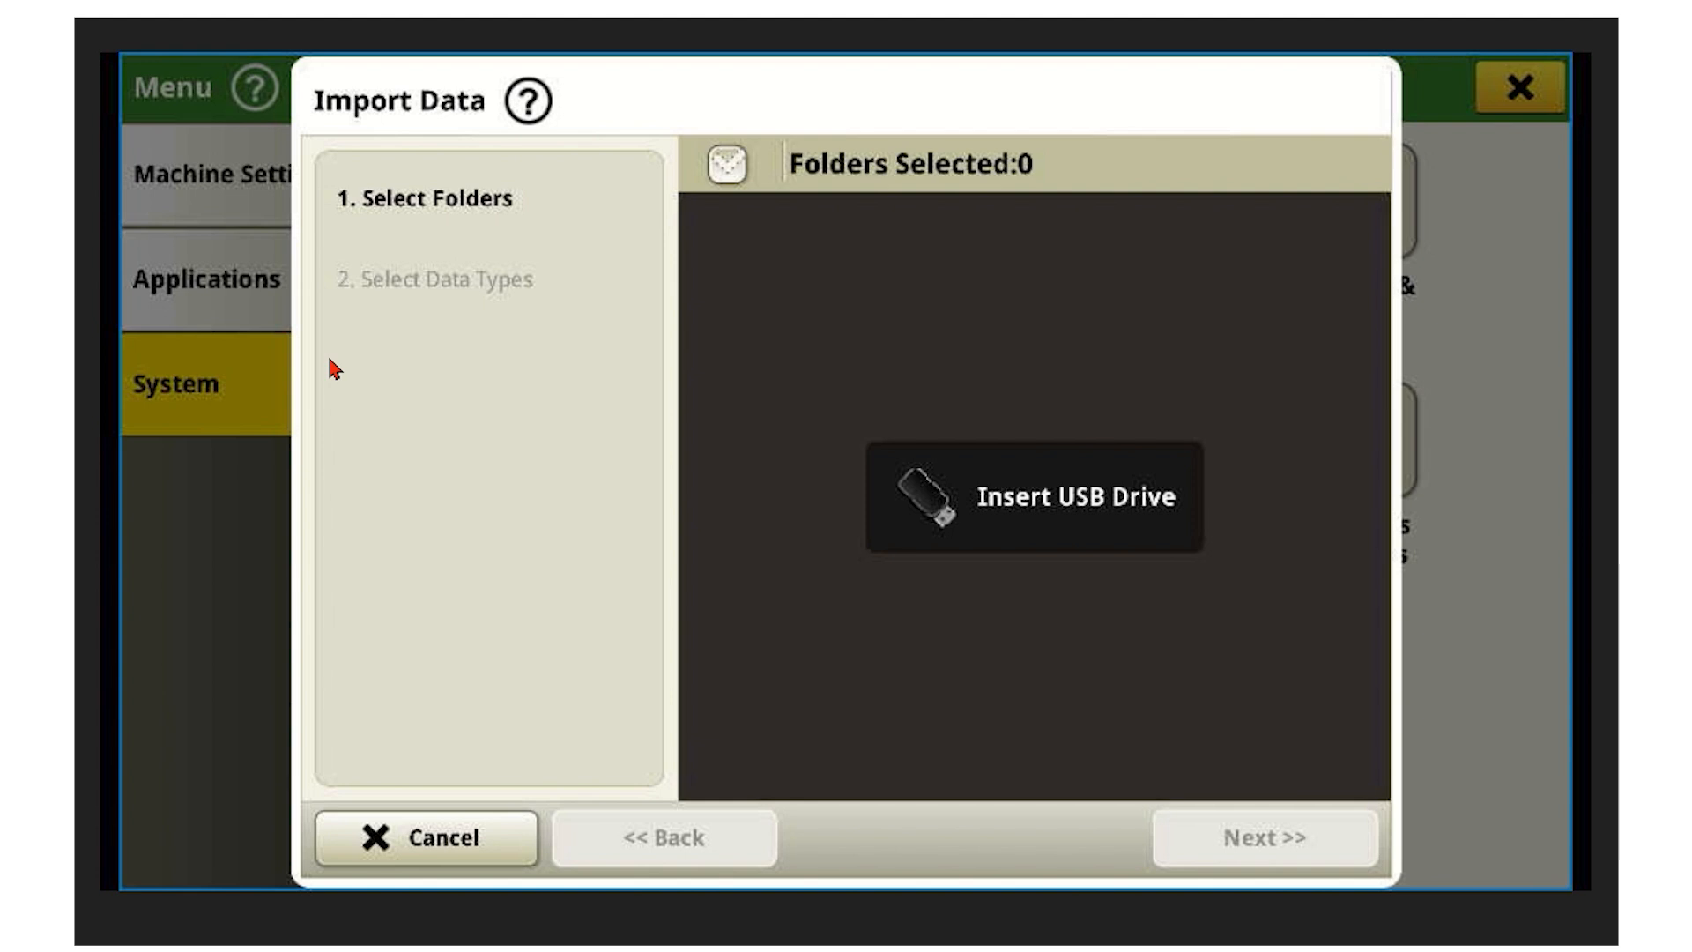
{"action": "left_click", "coordinate": [424, 825]}
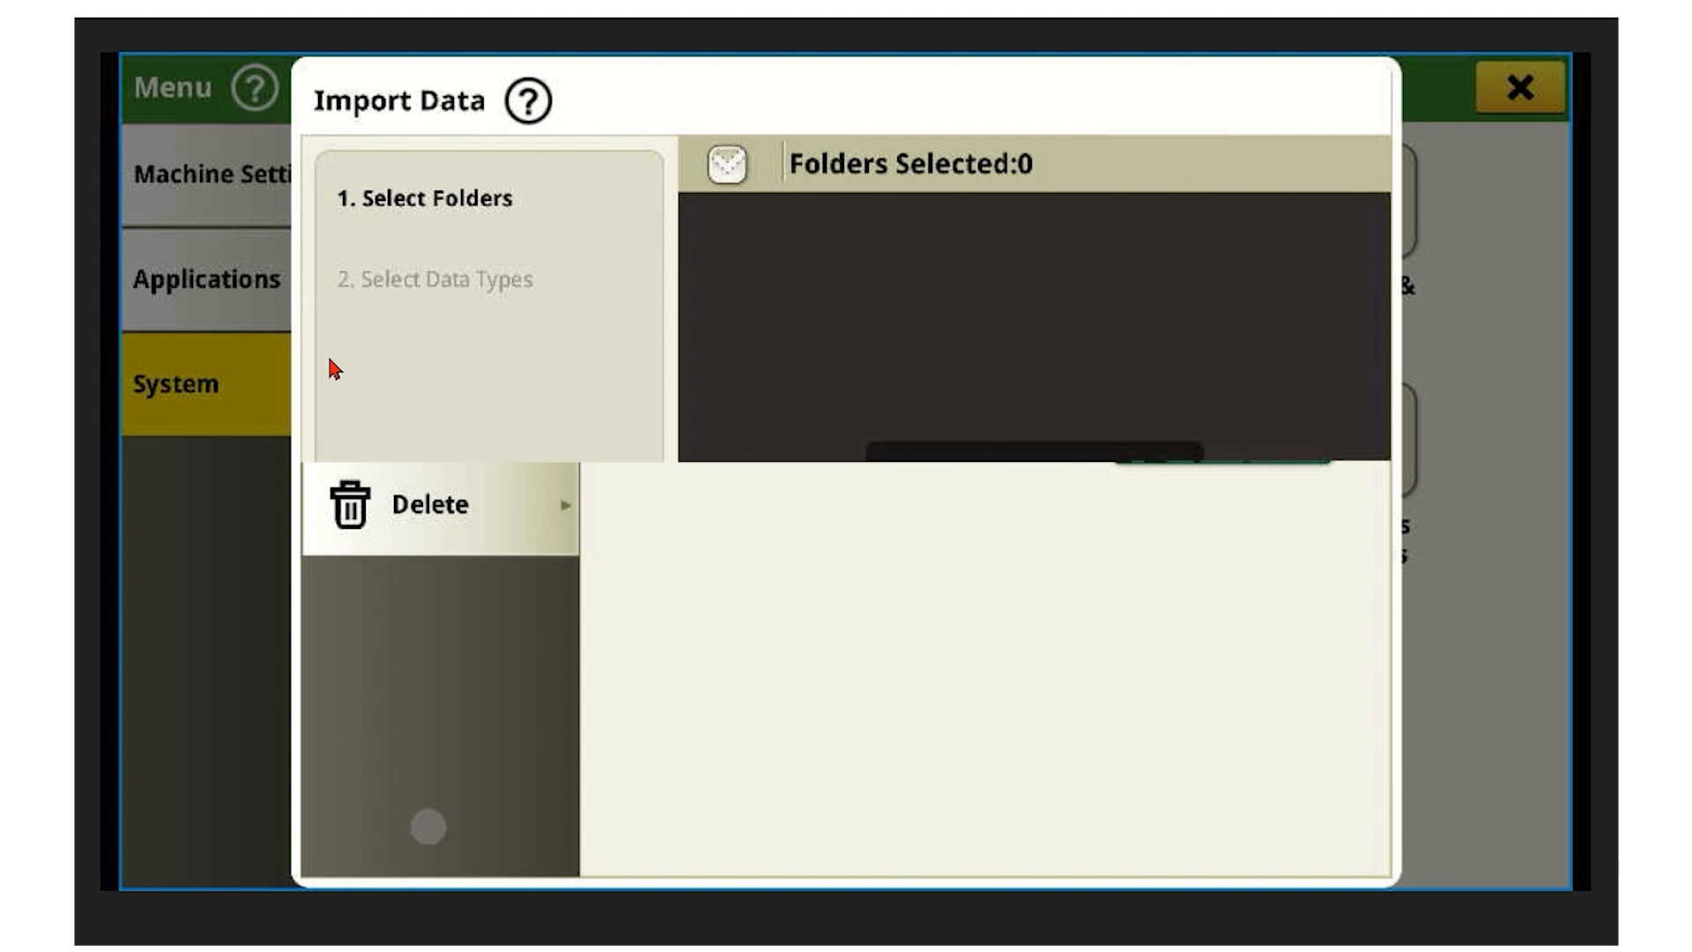
{"action": "key", "text": "Escape"}
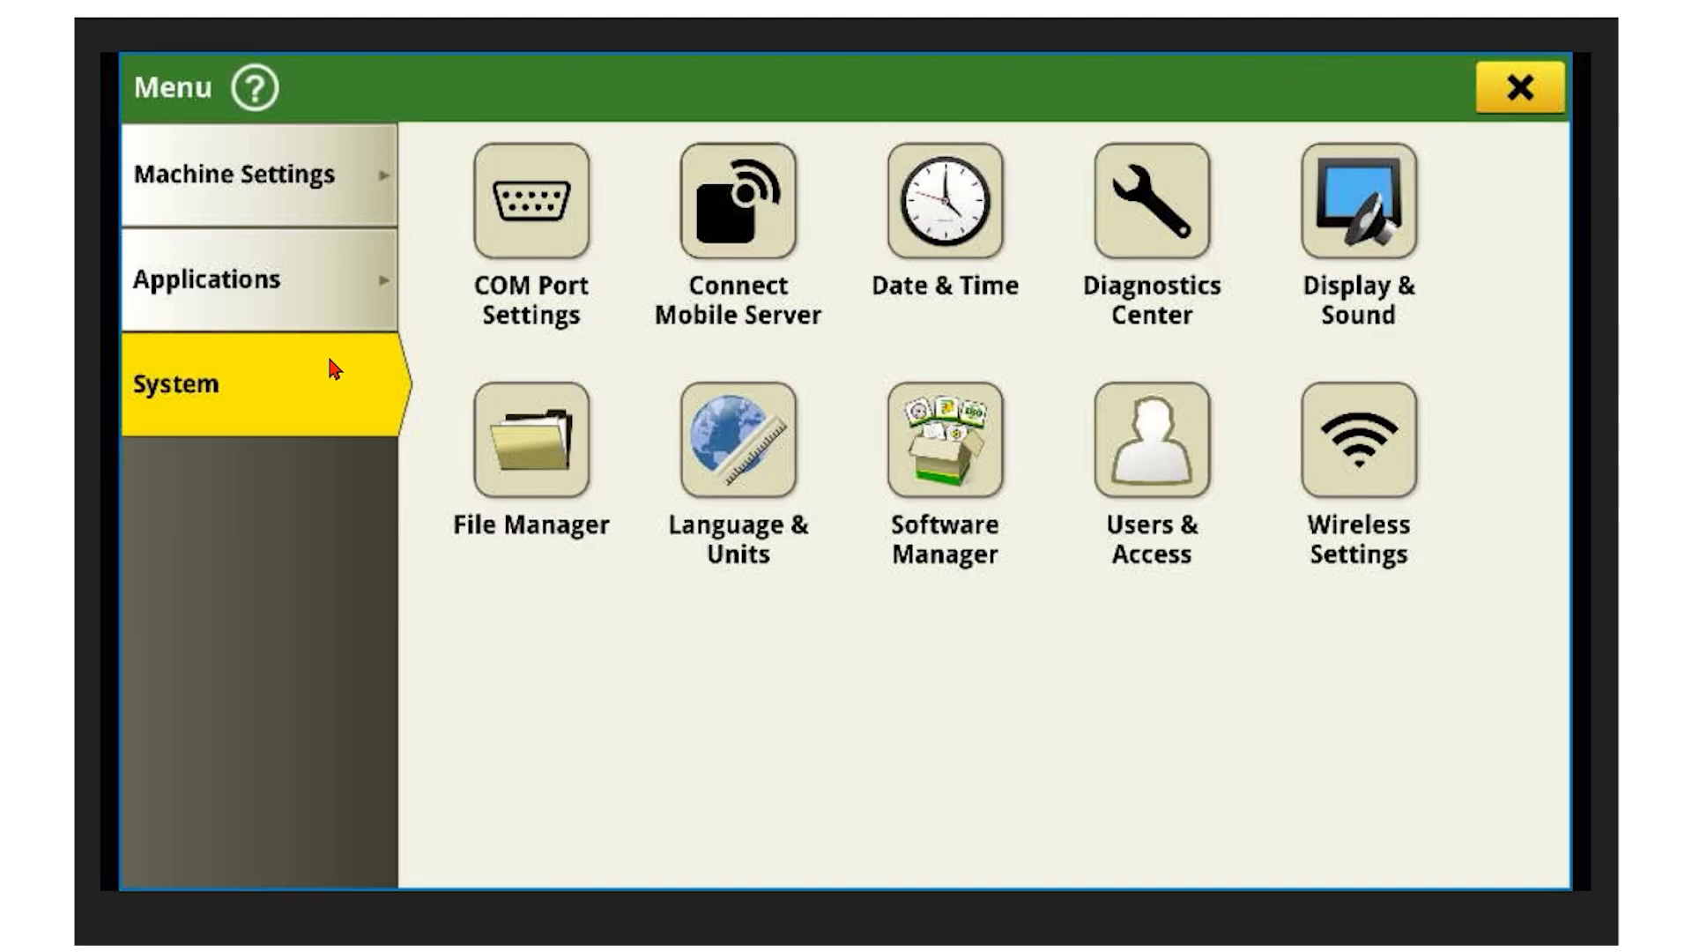